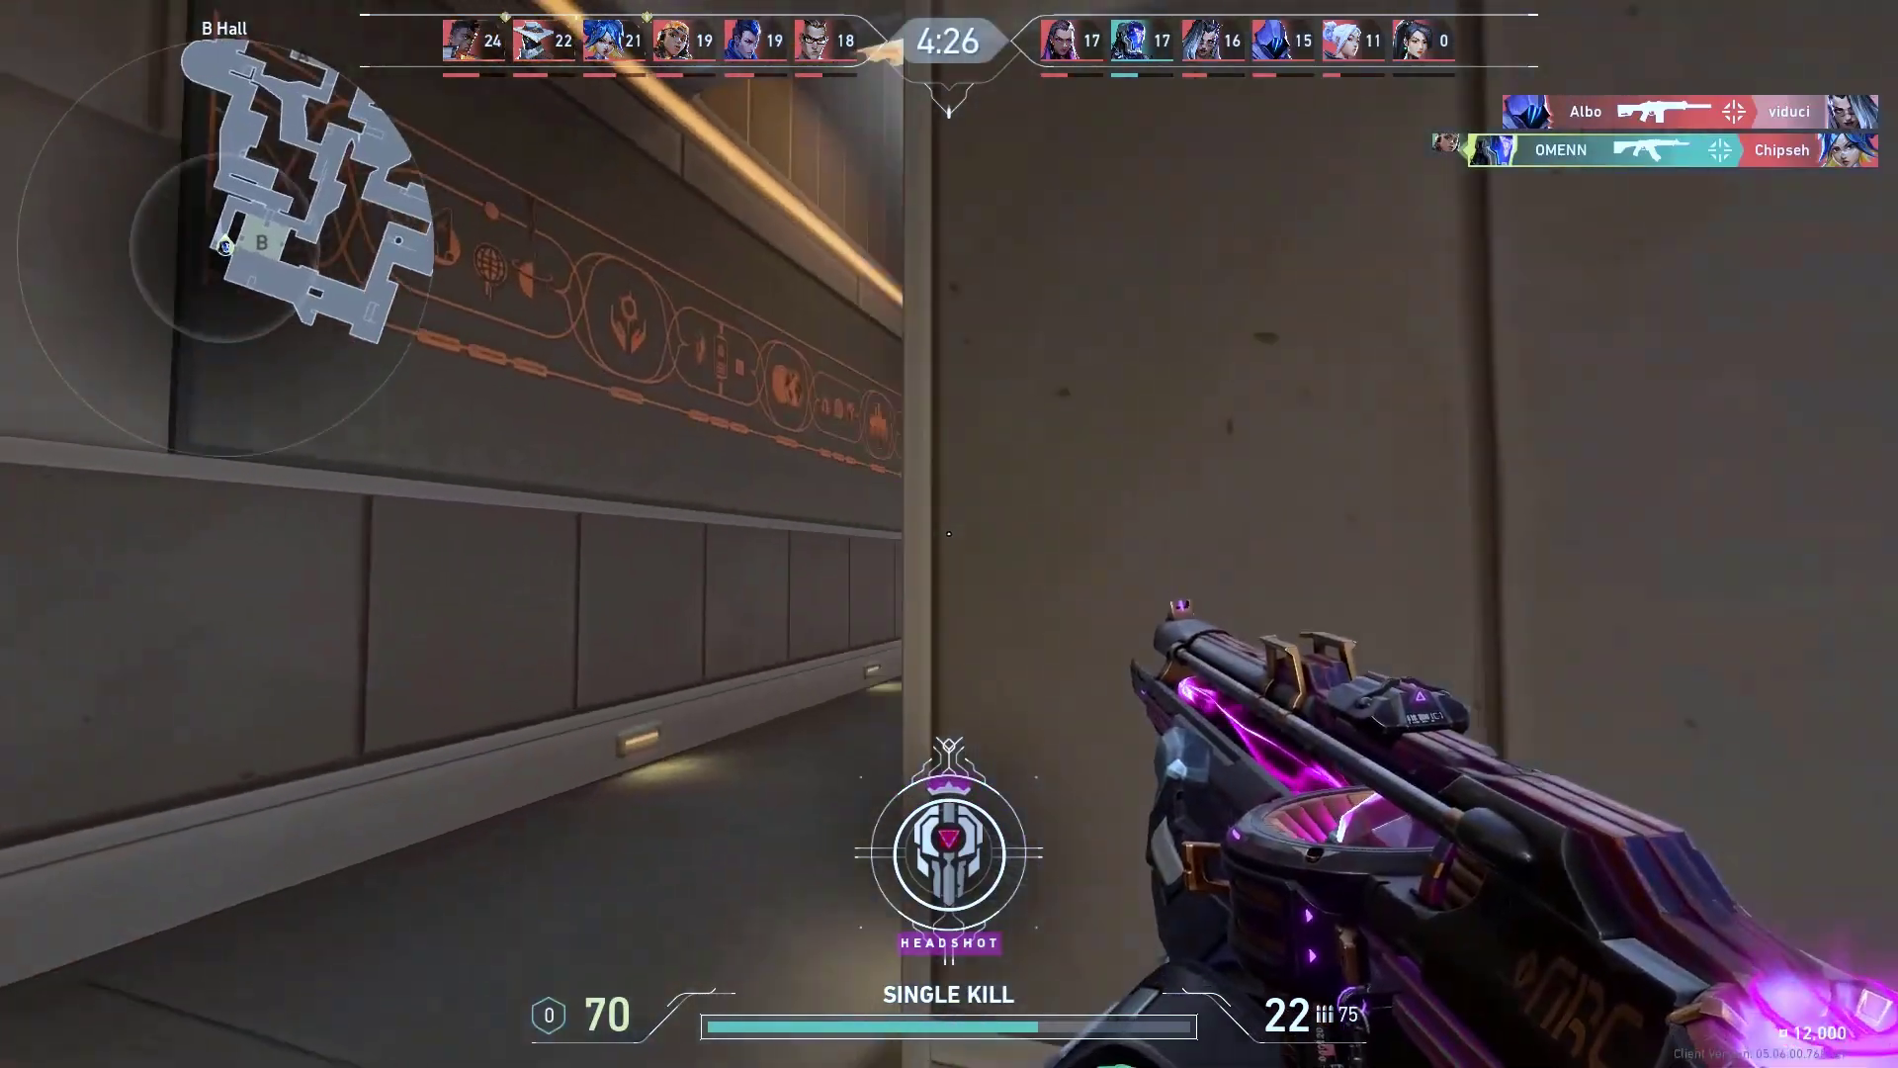
click(949, 534)
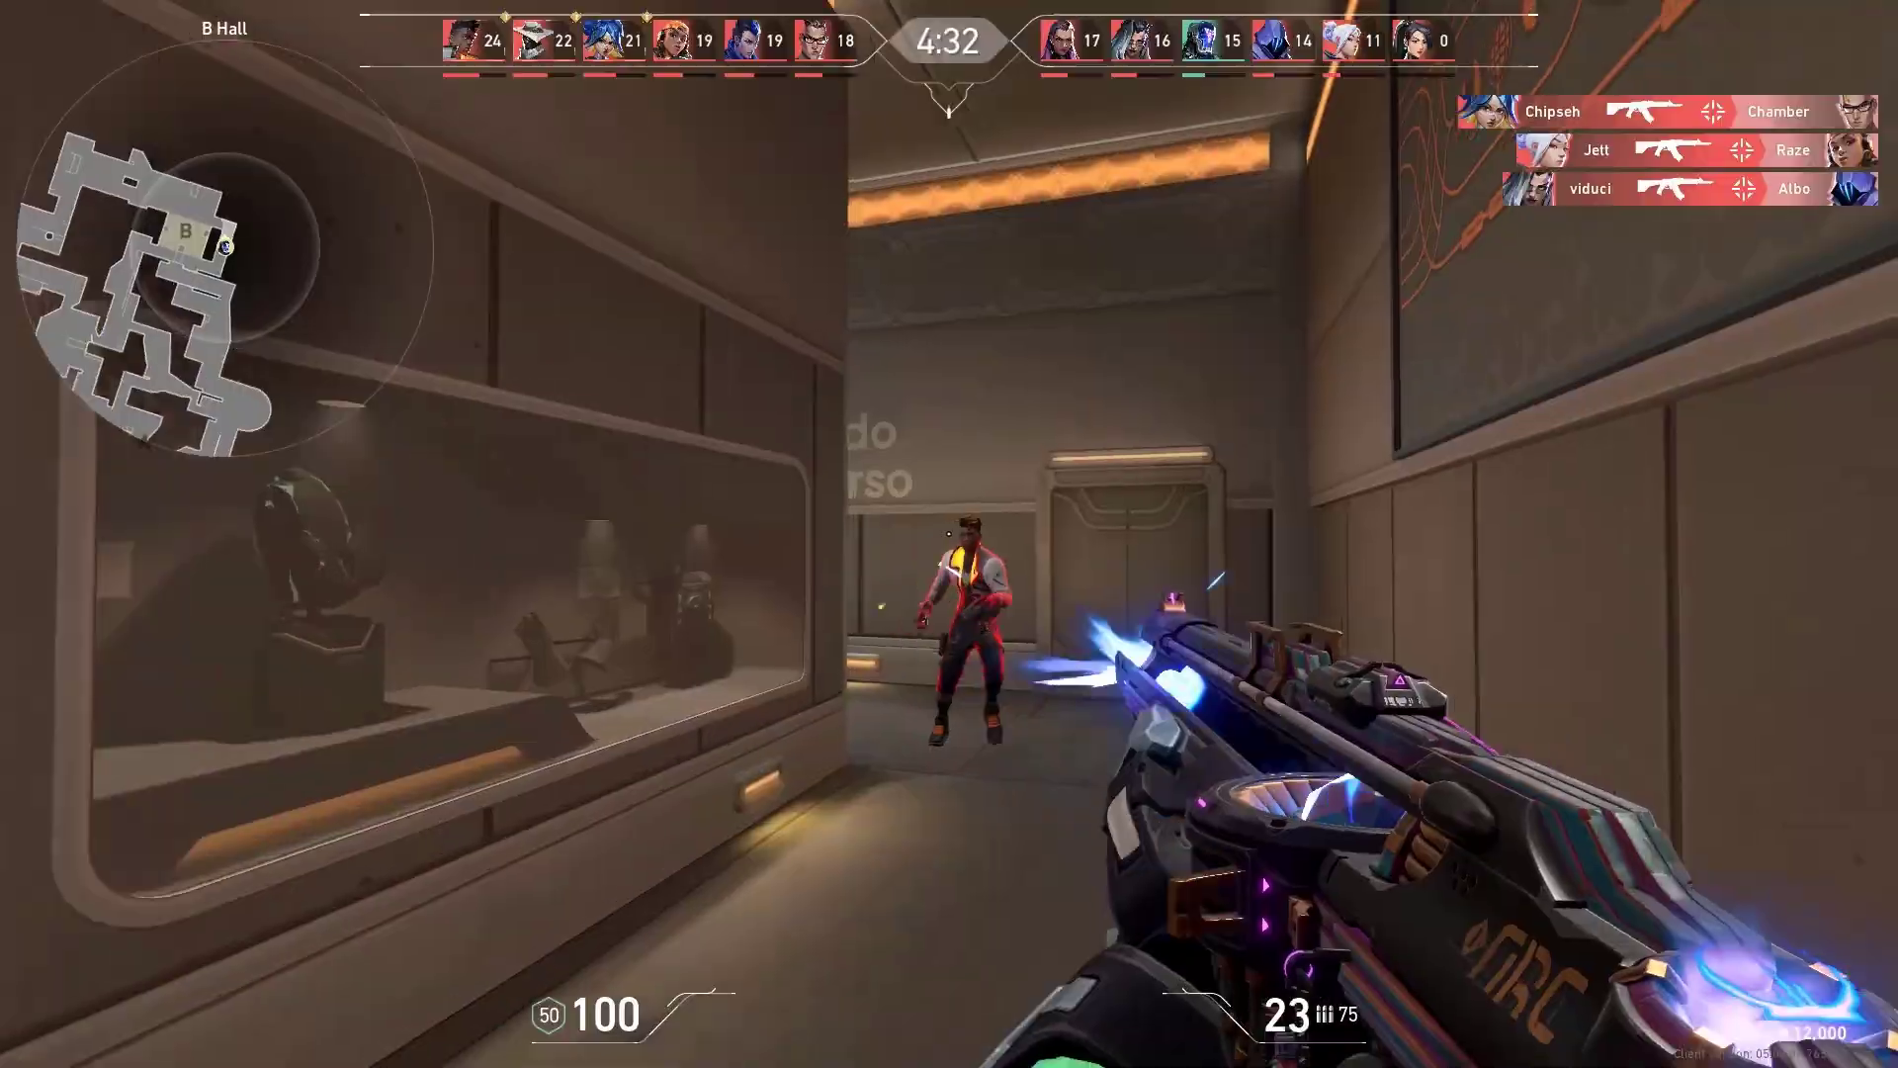
click(949, 534)
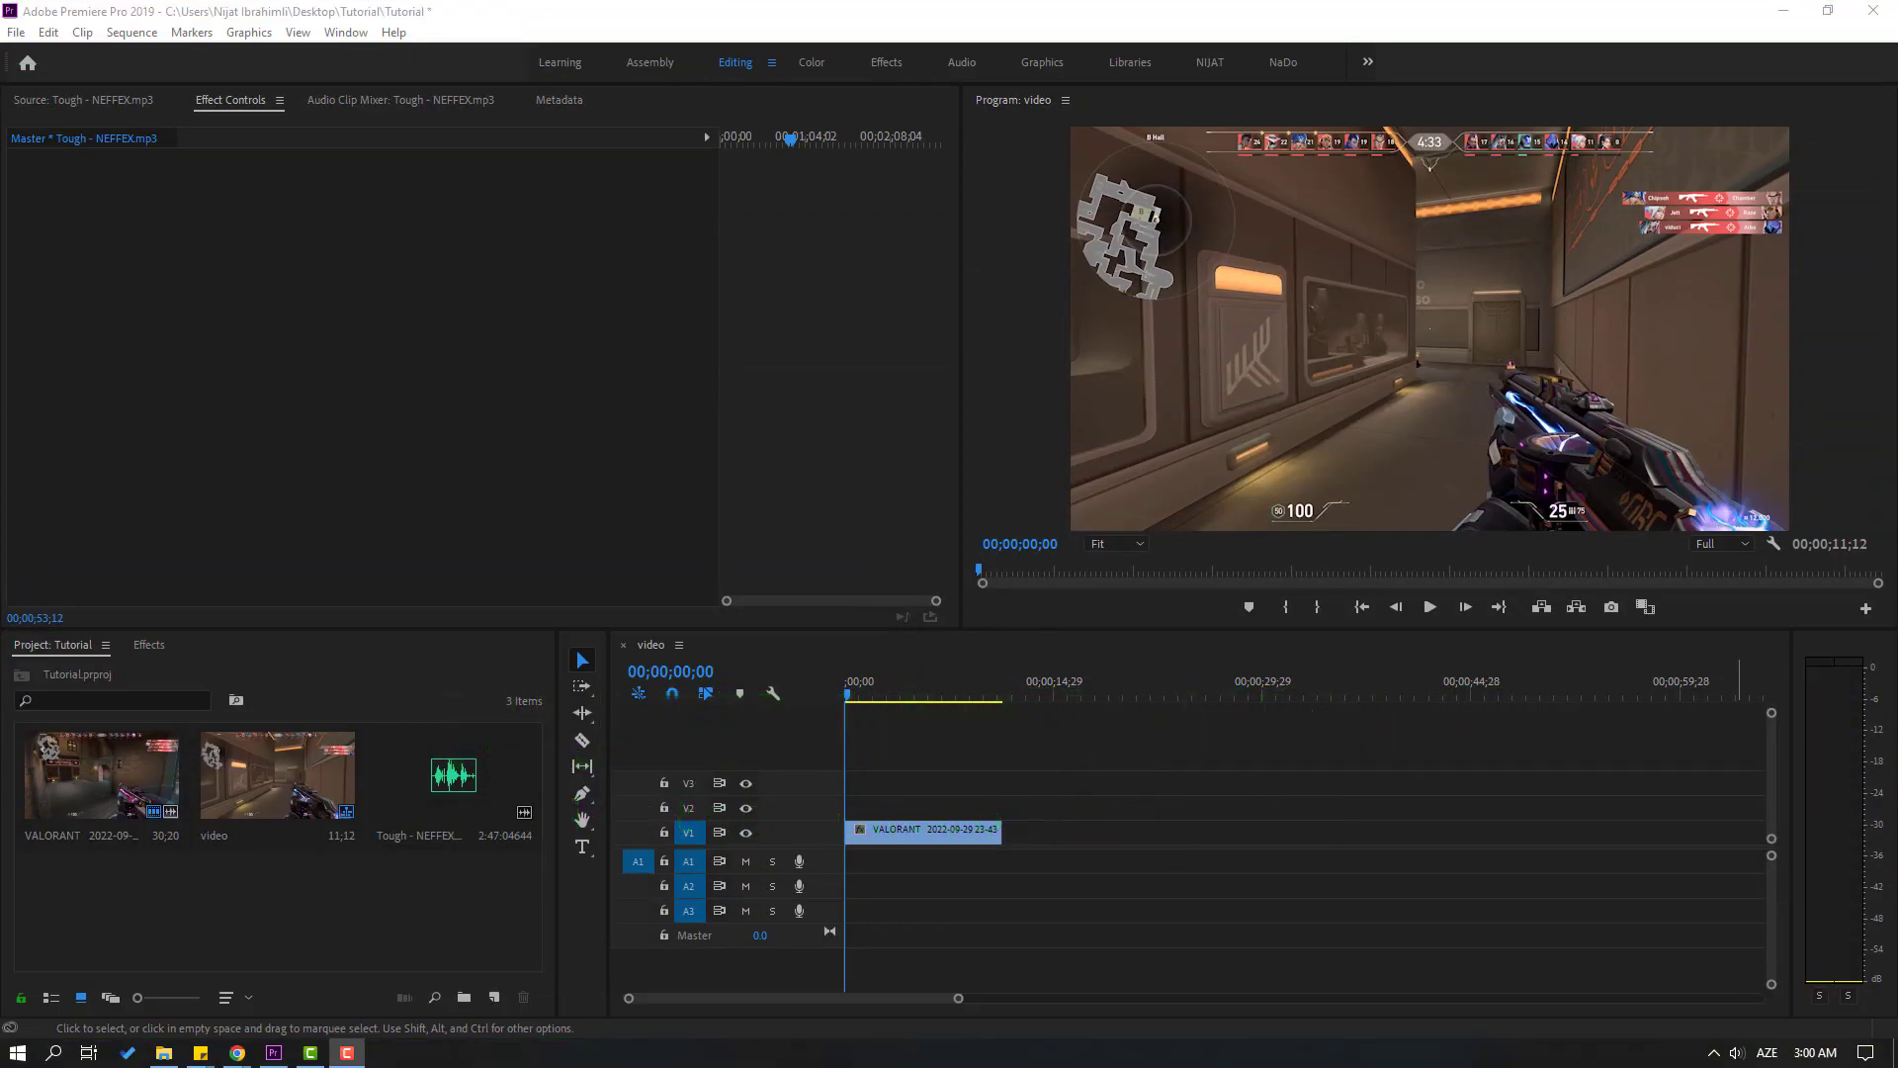
click(832, 733)
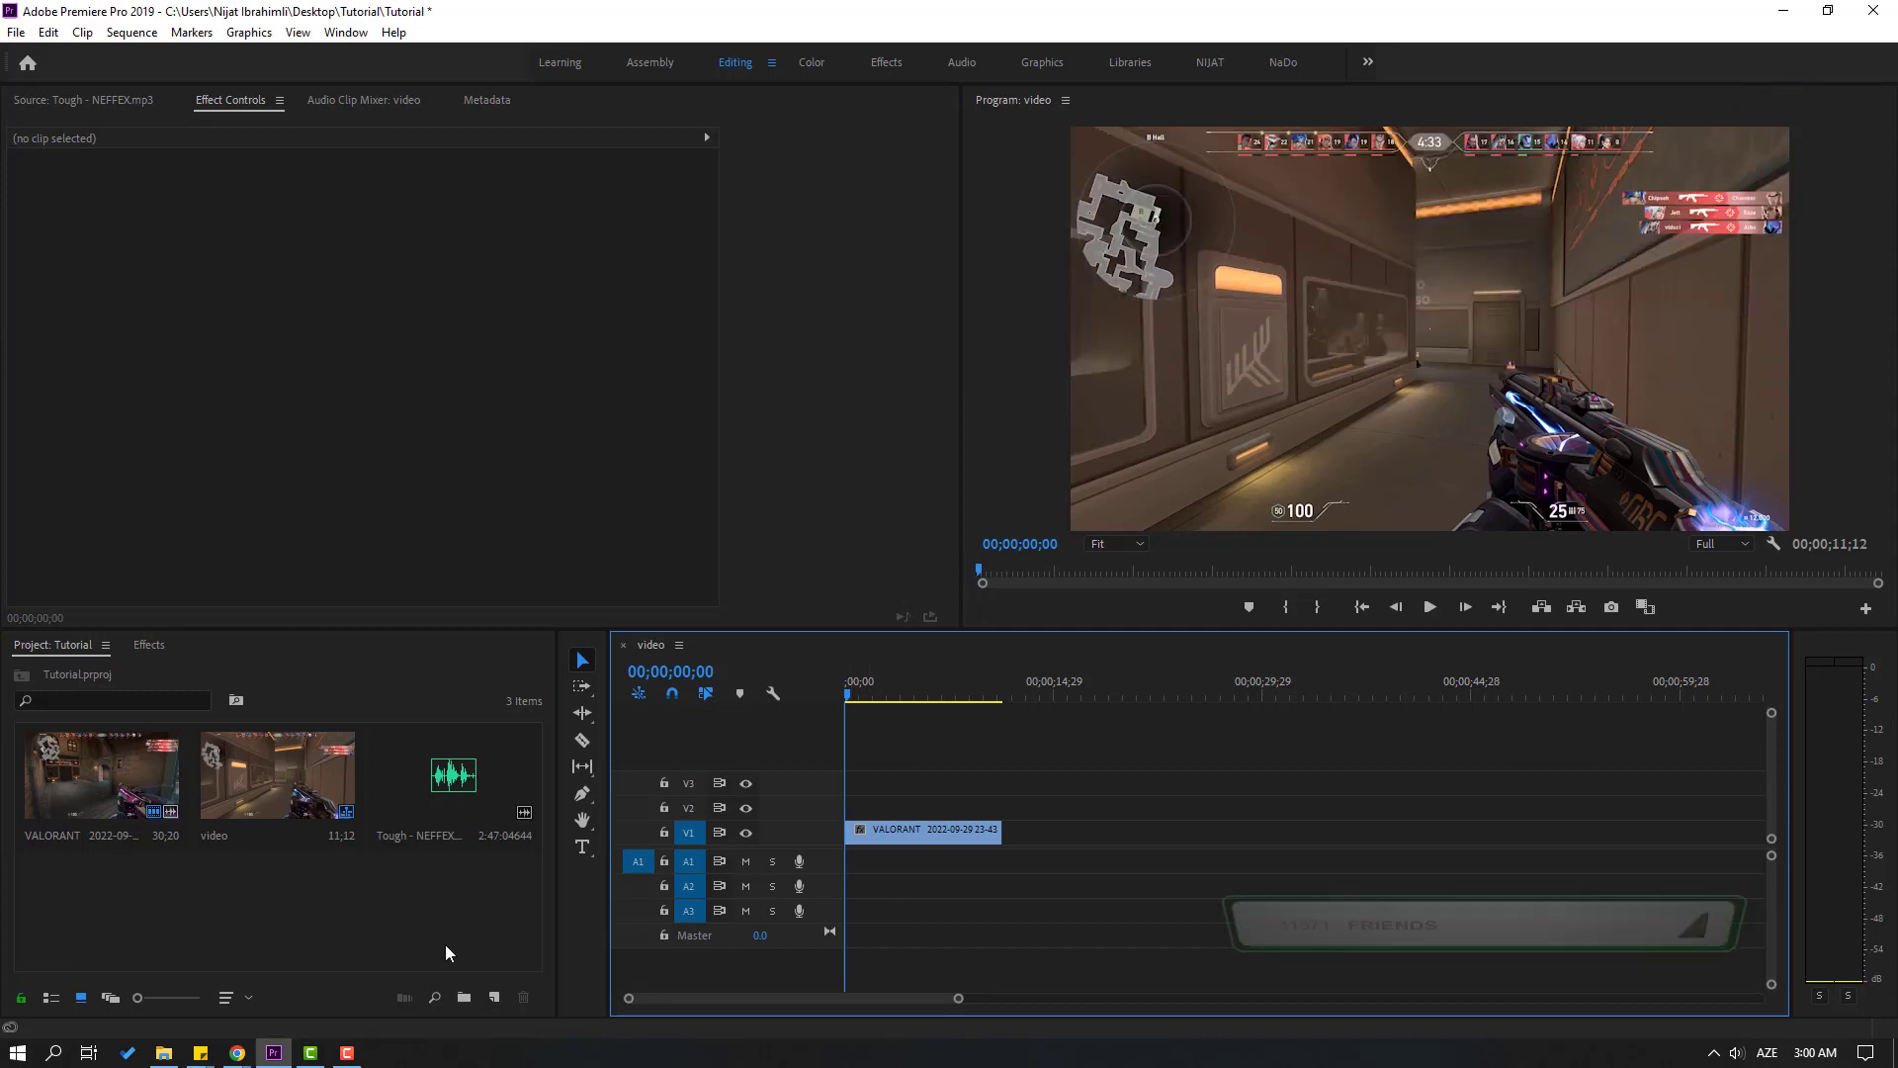
Select the VALORANT clip on V1, mark its full range with In and Out points, and return to the sequence start
click(868, 704)
click(894, 832)
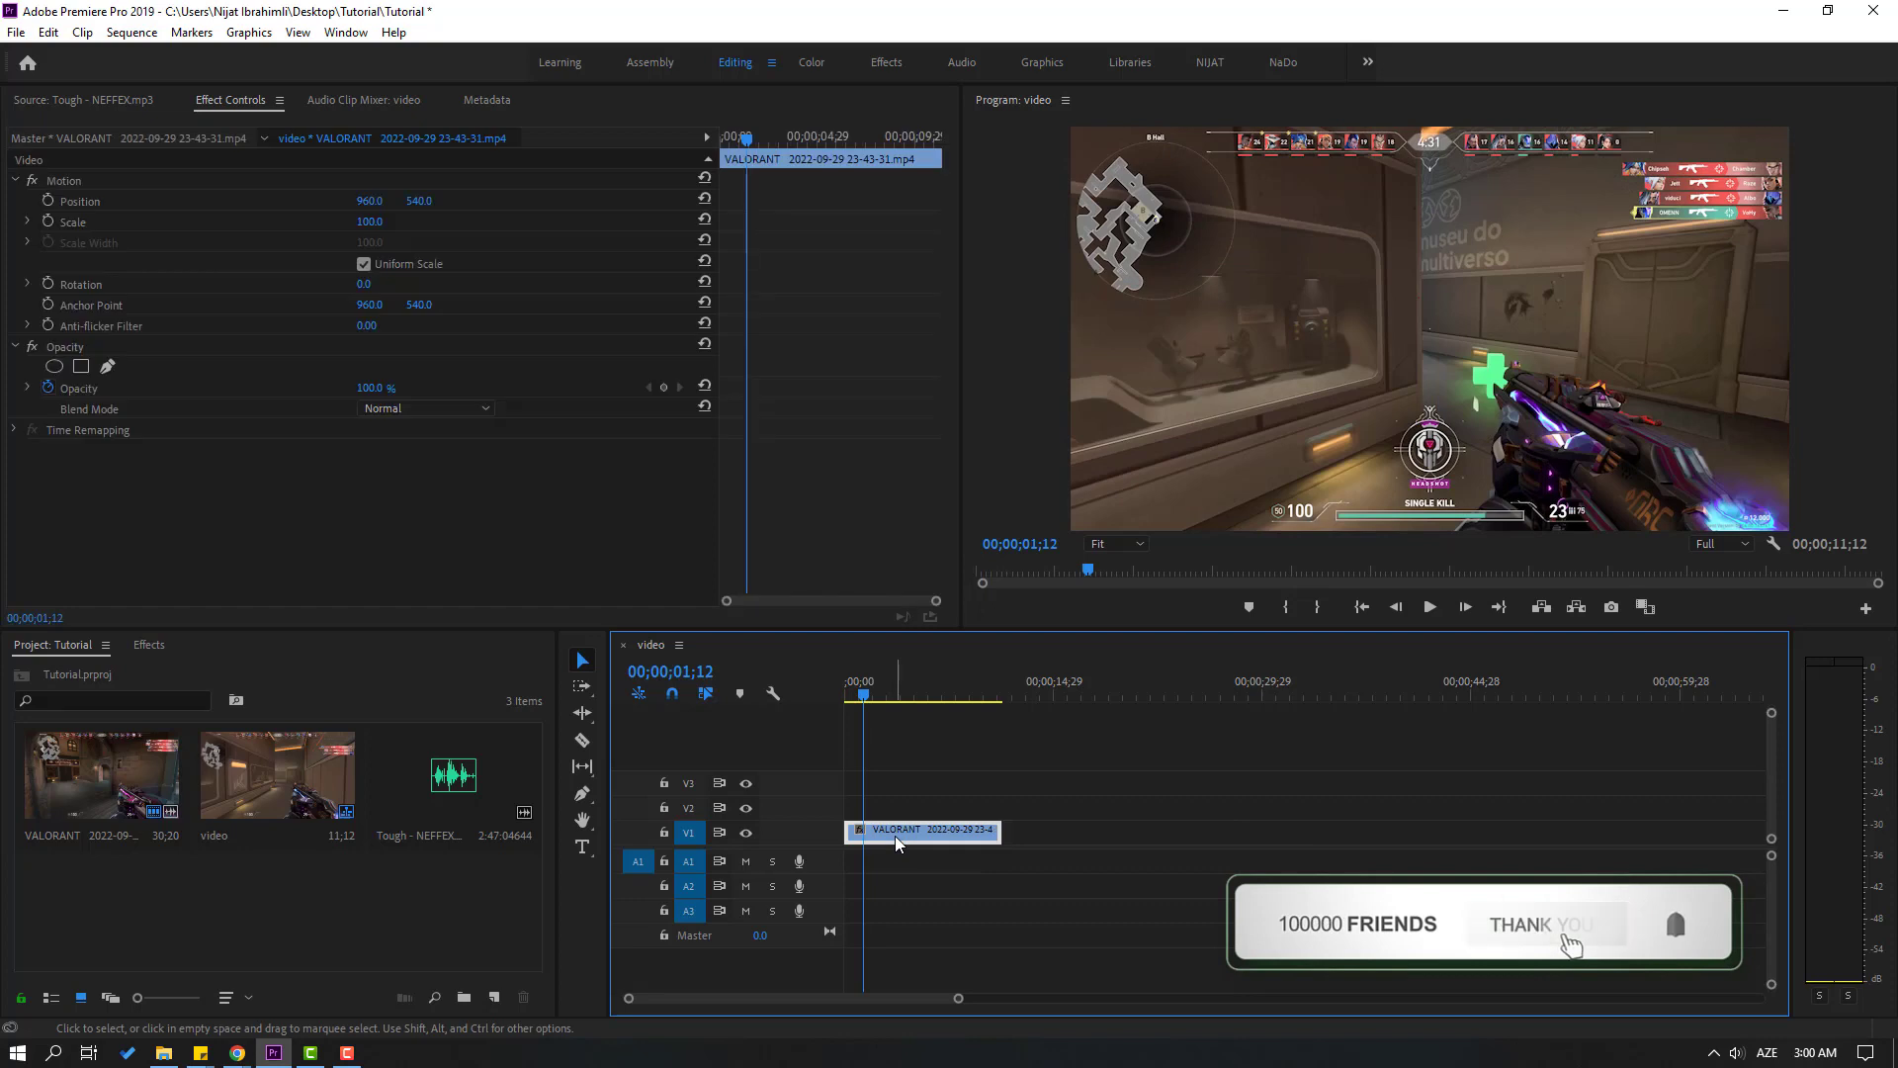
key(x)
key(Home)
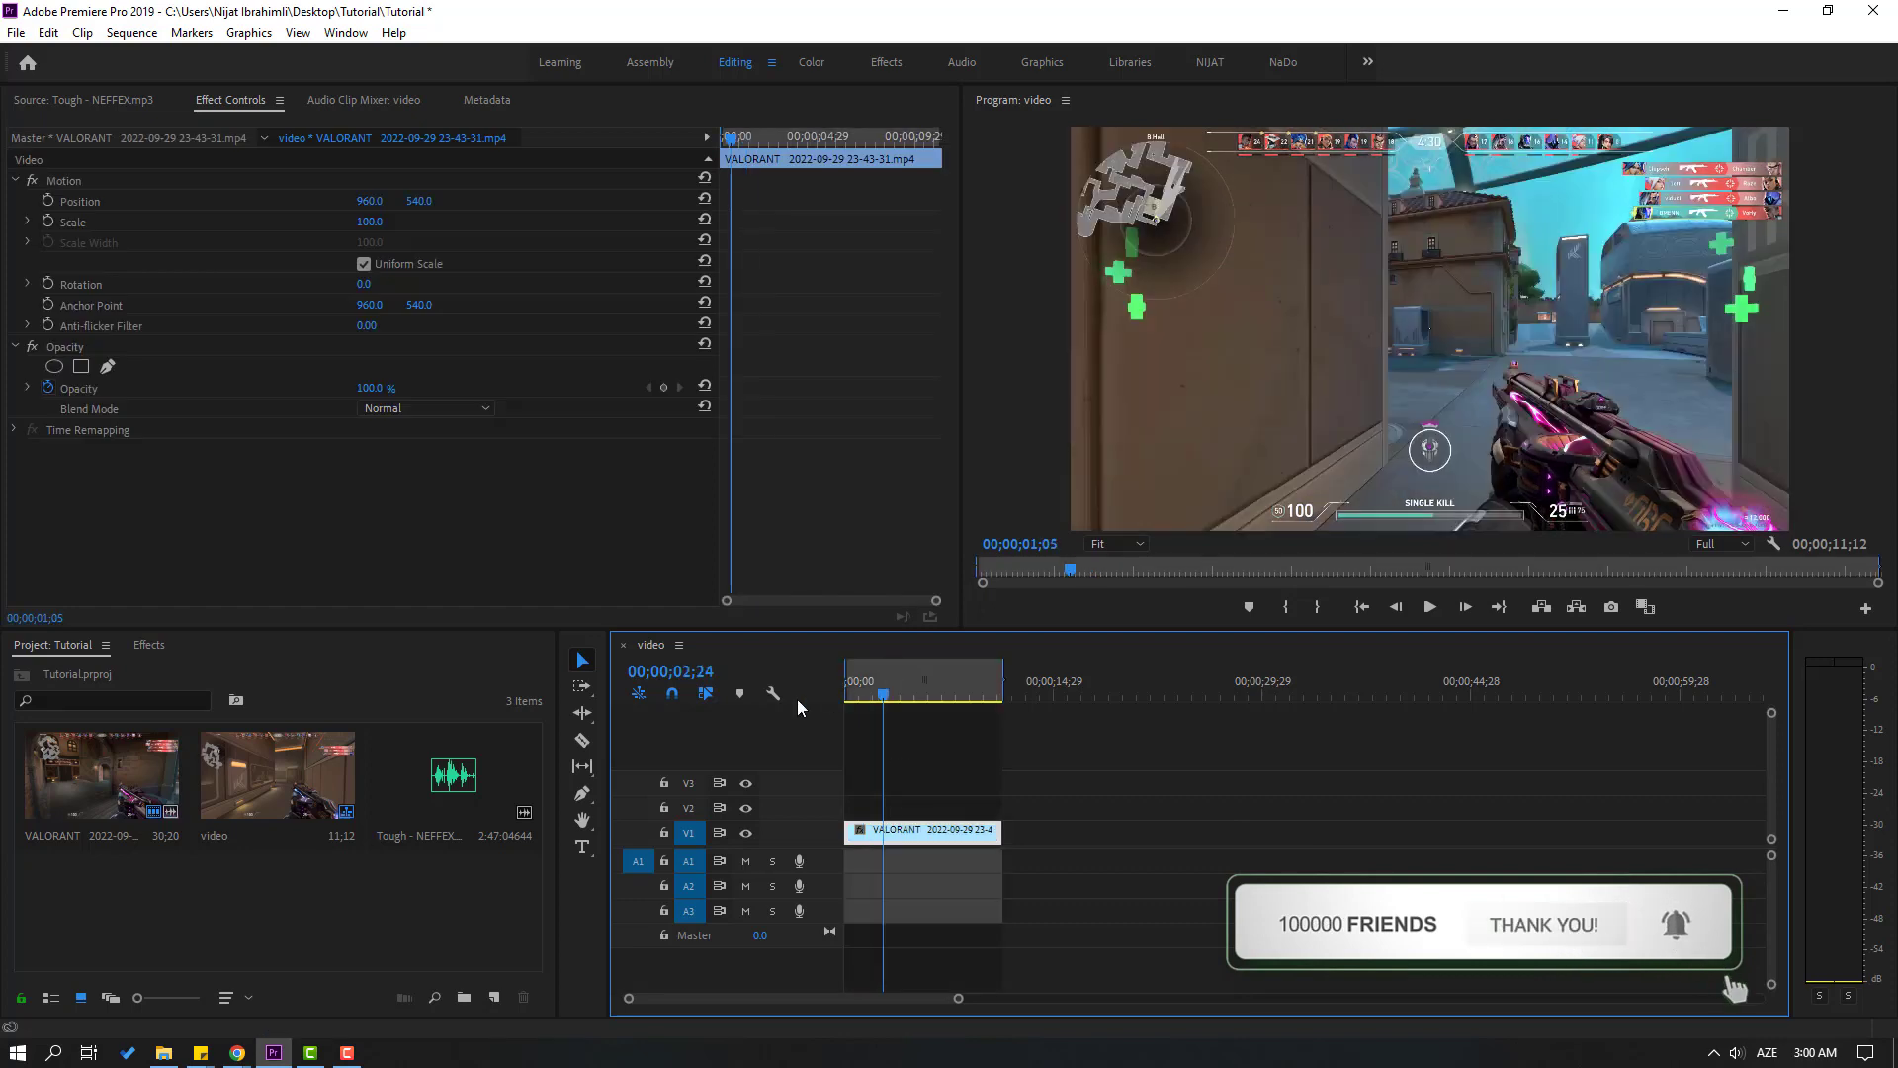
Split off the first frame of the VALORANT clip on V1 with the Razor tool
key(=)
key(=)
key(=)
key(=)
key(=)
key(=)
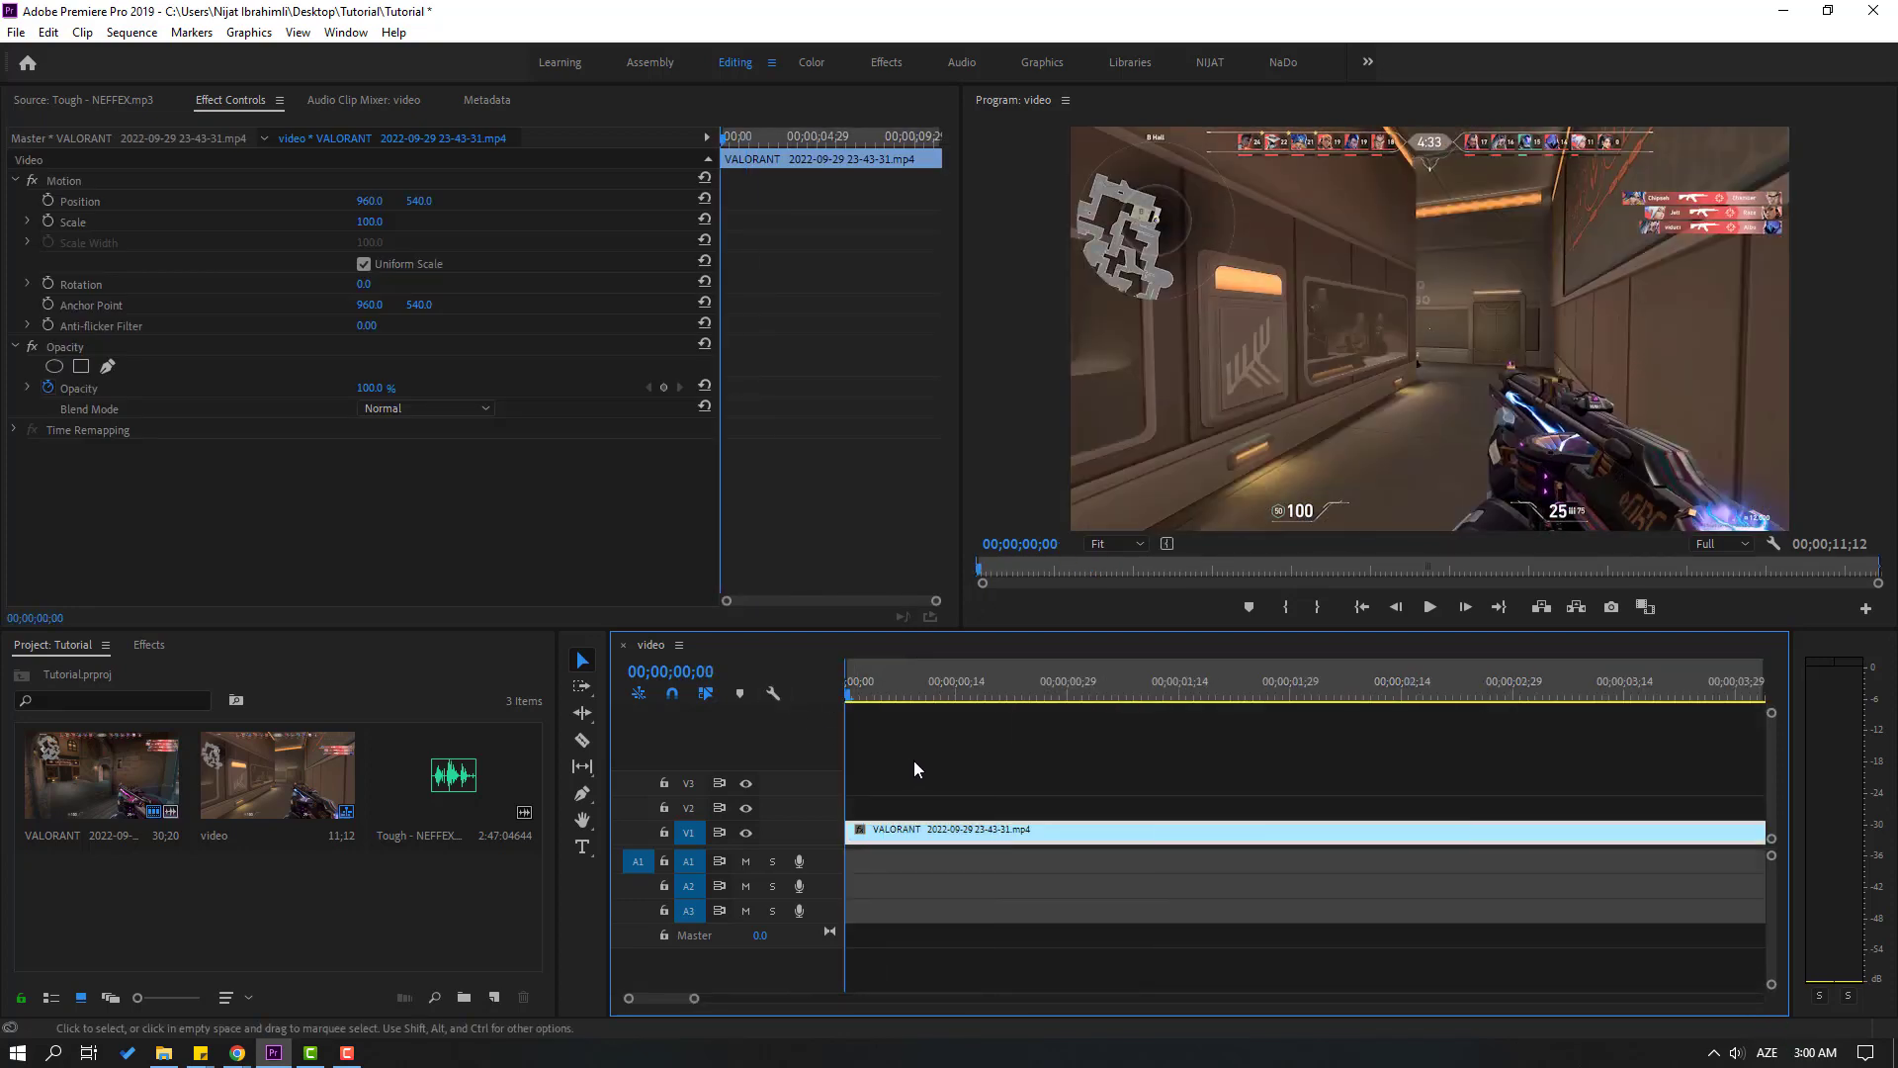
key(minus)
key(minus)
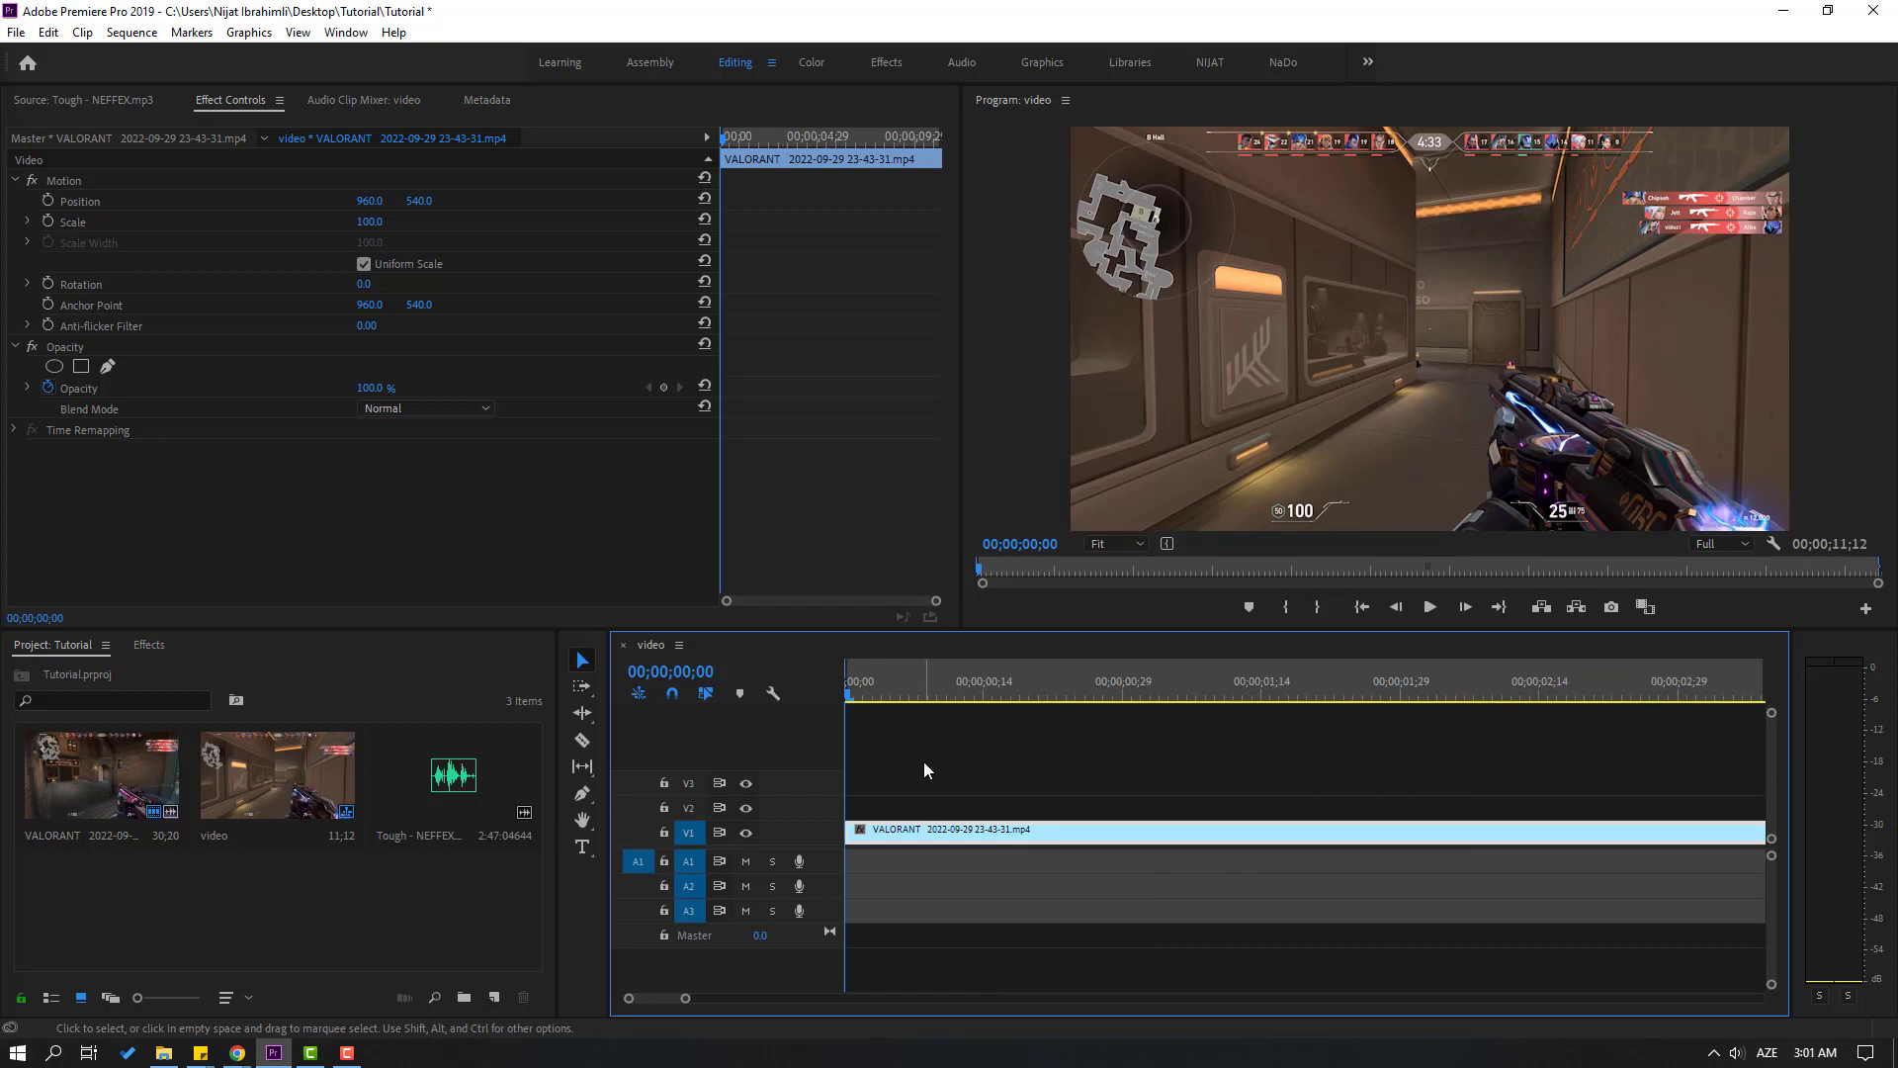
key(space)
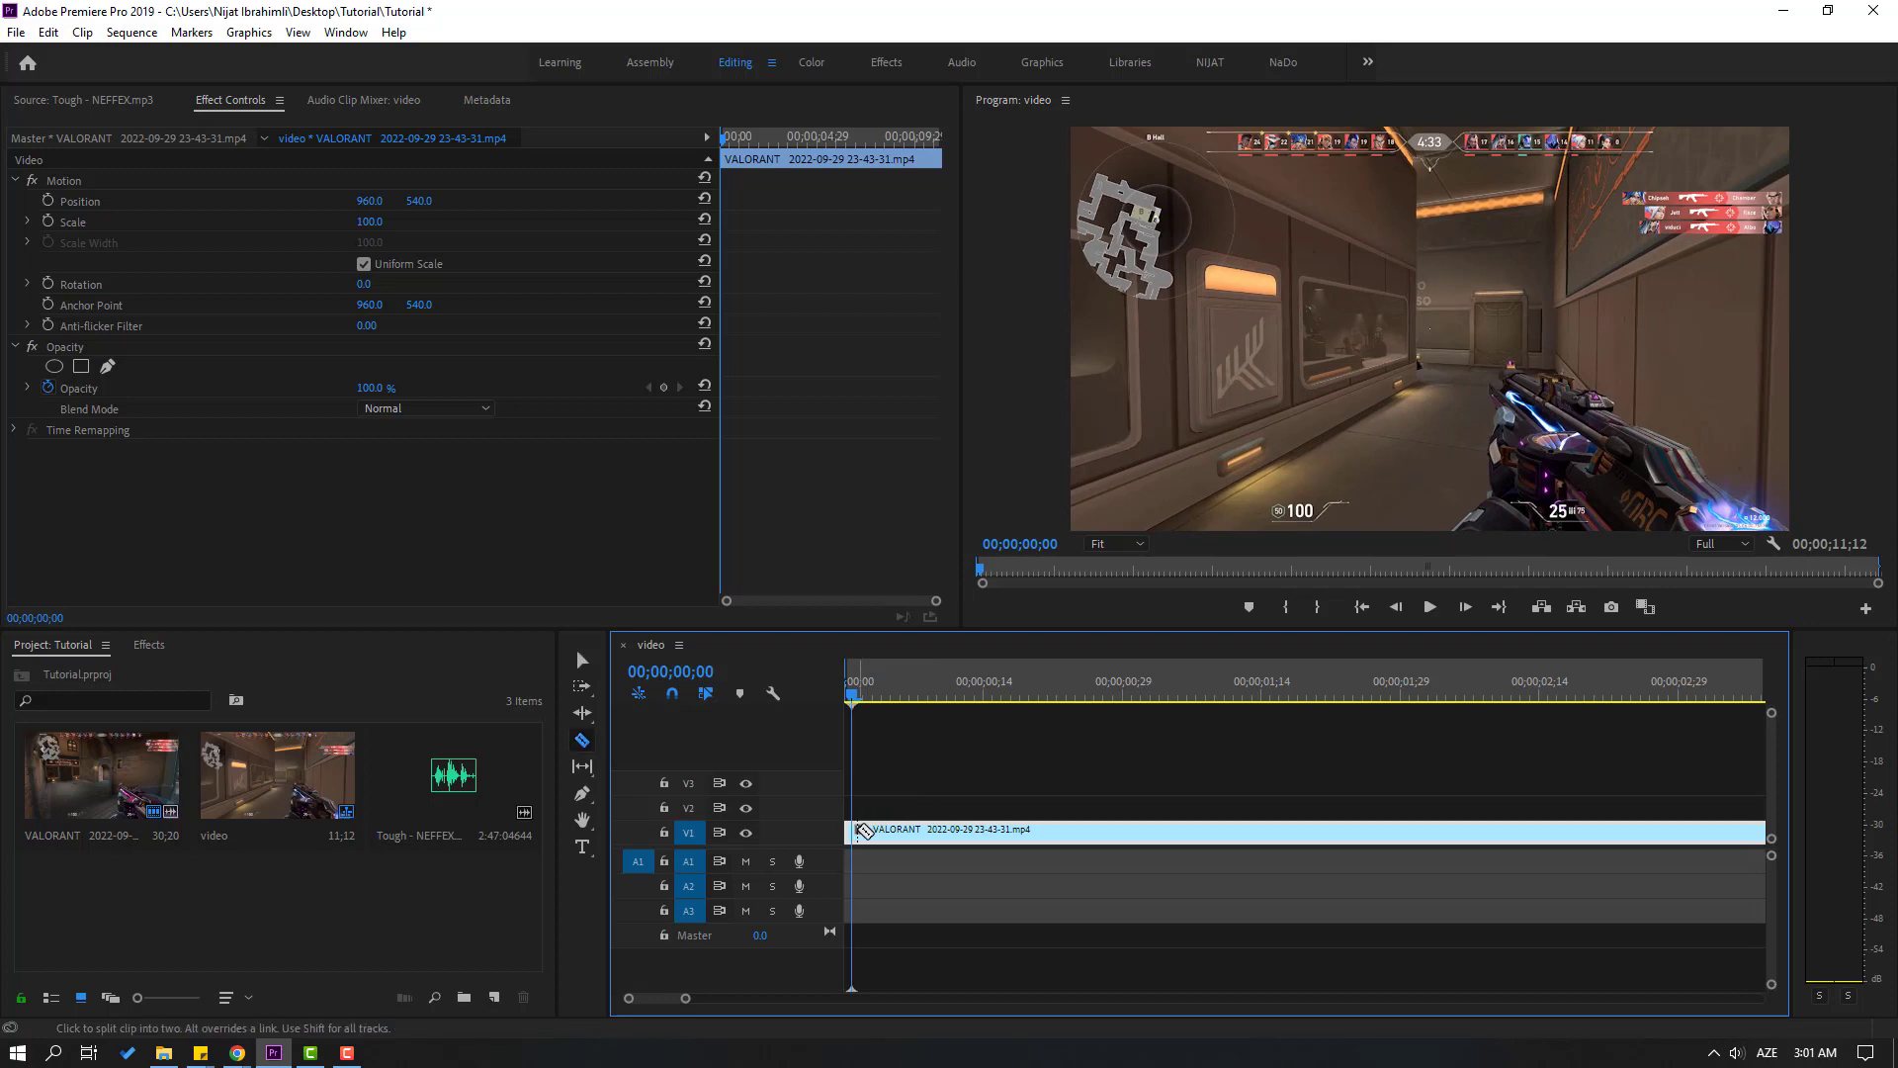
click(866, 830)
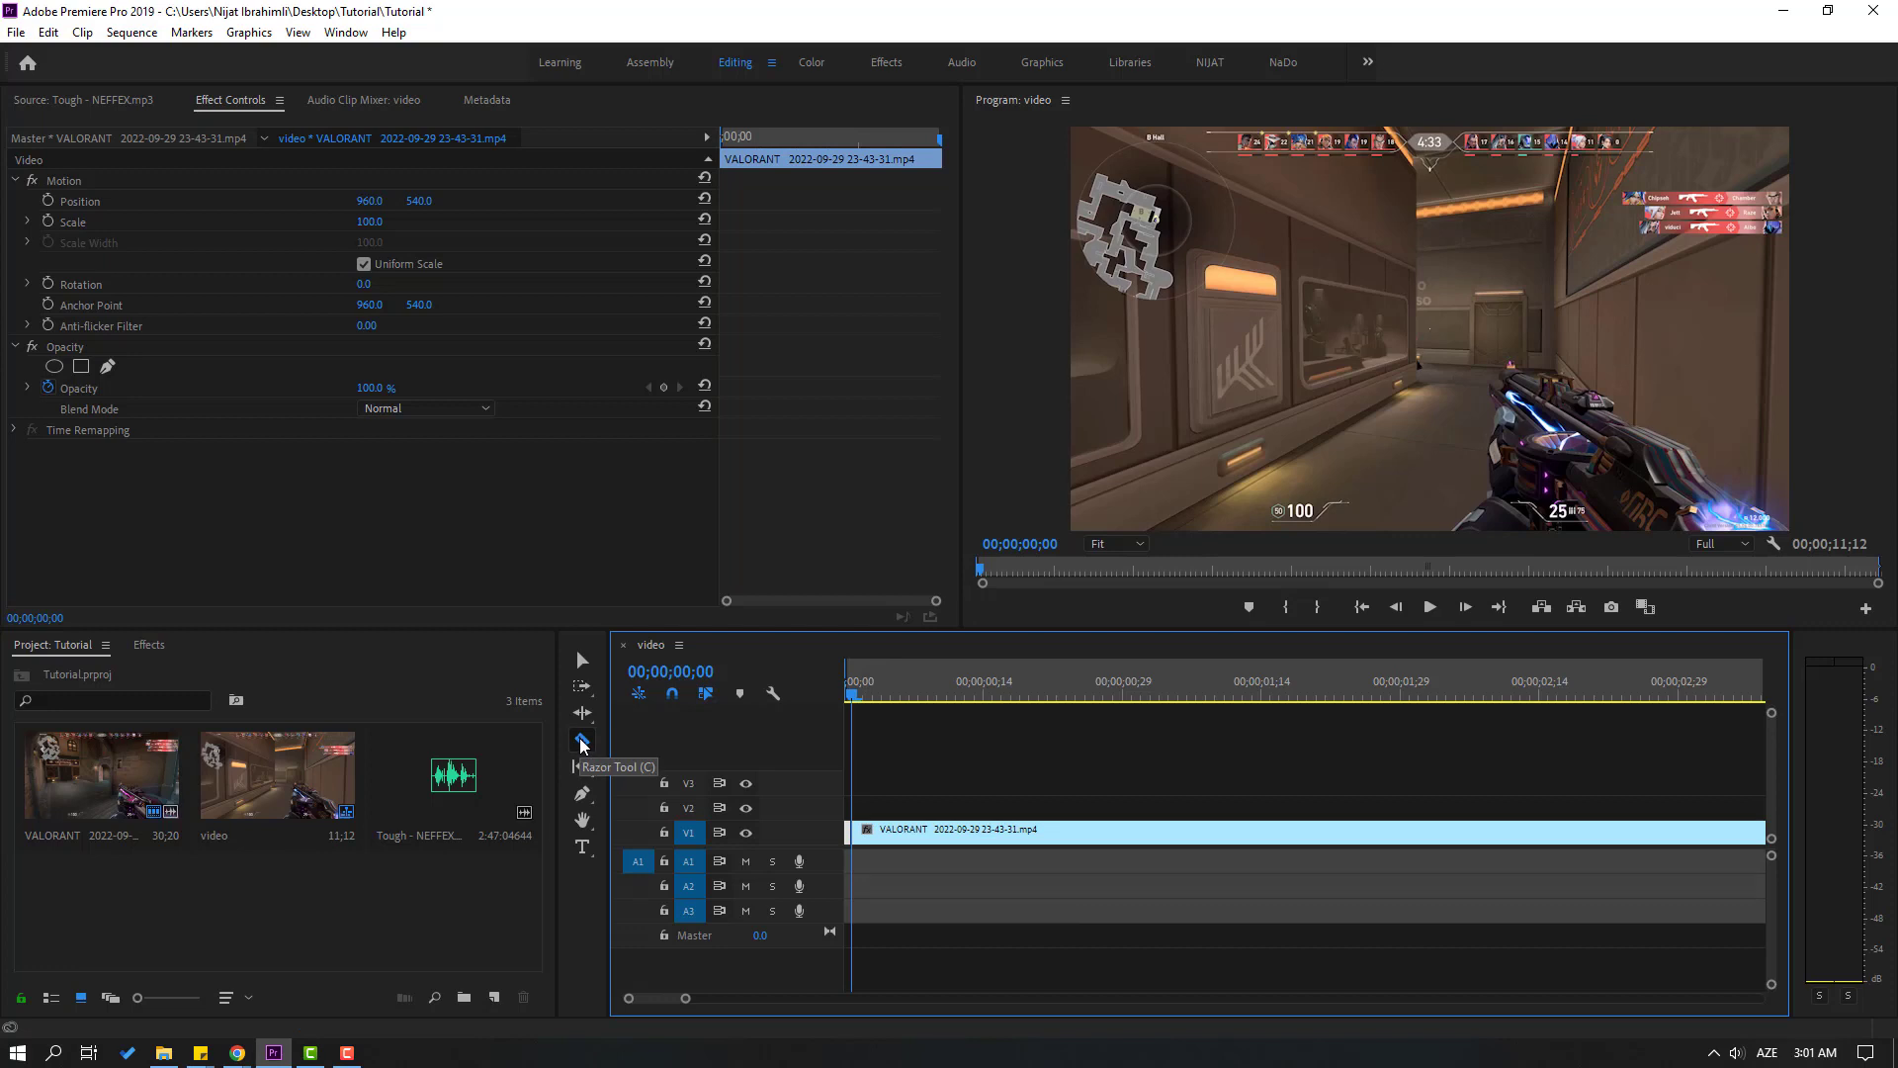
Slice the VALORANT clip on V1 frame by frame from its first cut up to about 00;00;03;02
key(equal)
key(equal)
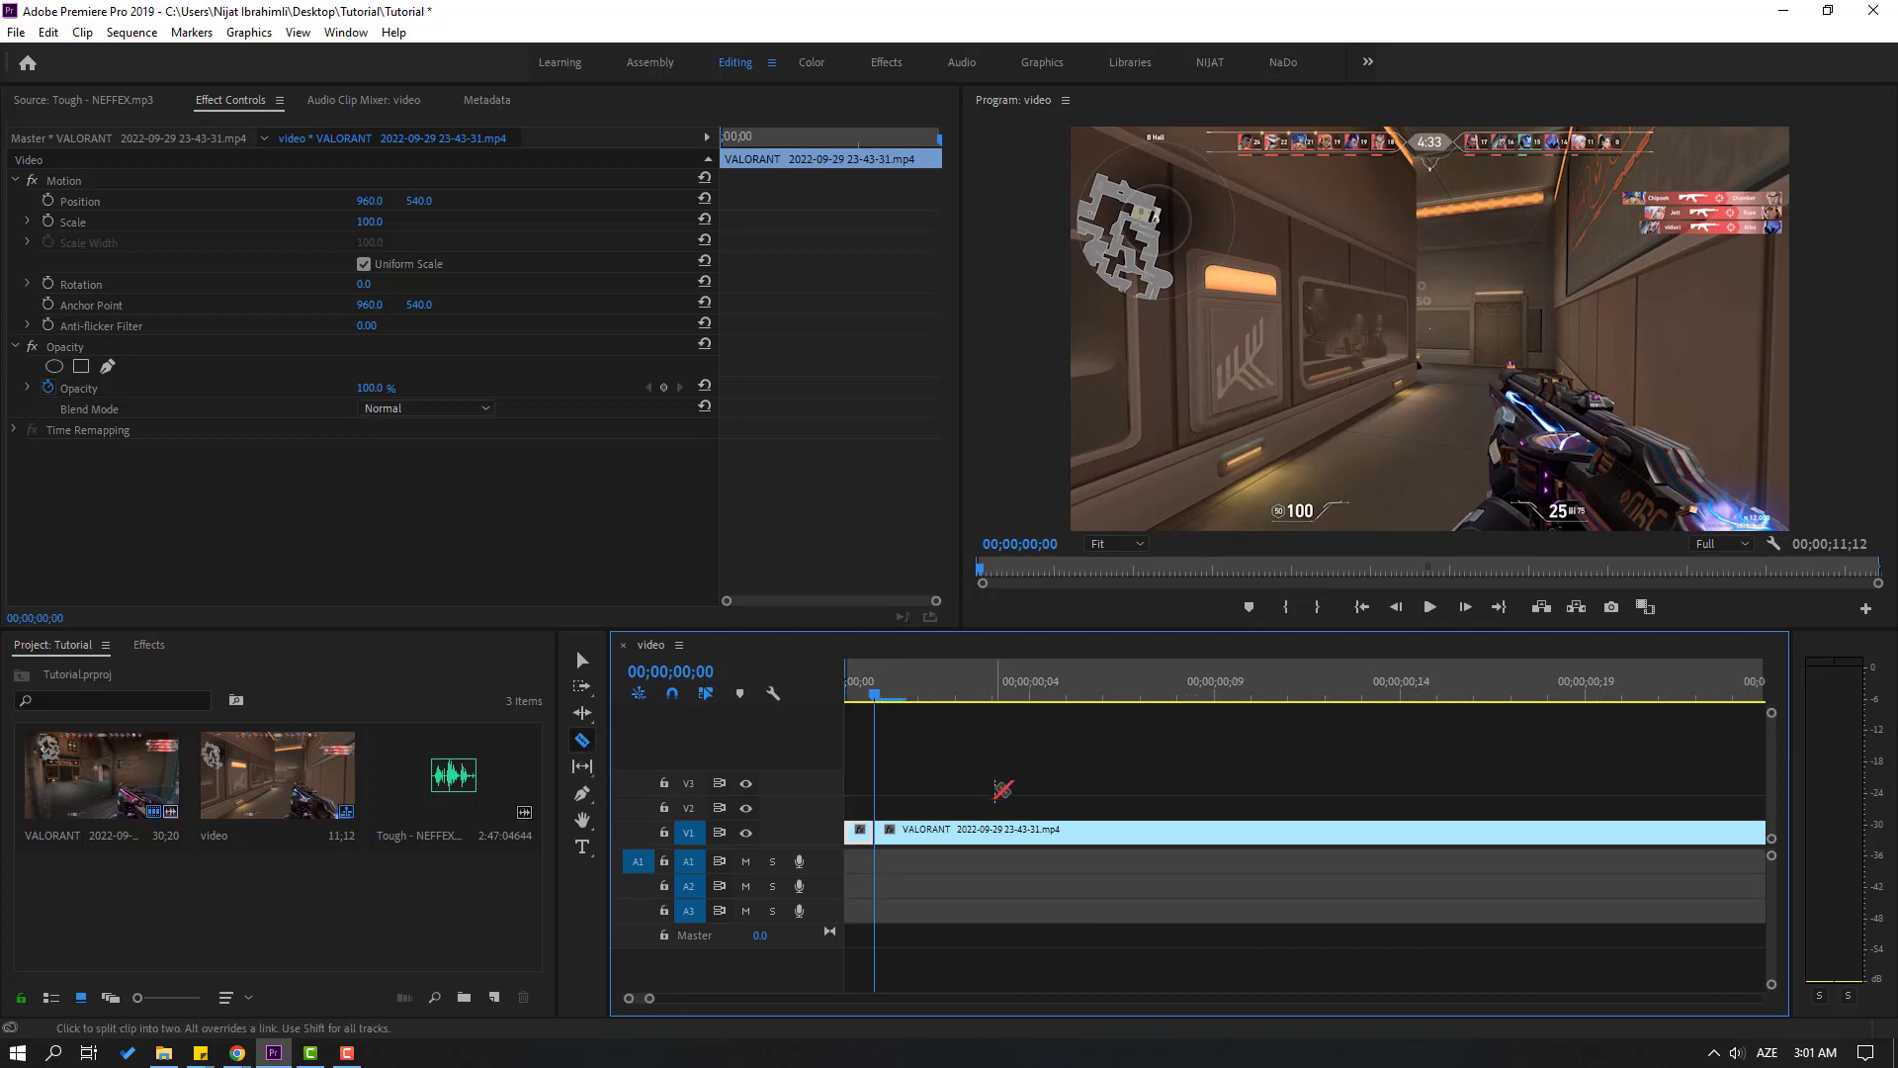
key(Right)
click(903, 833)
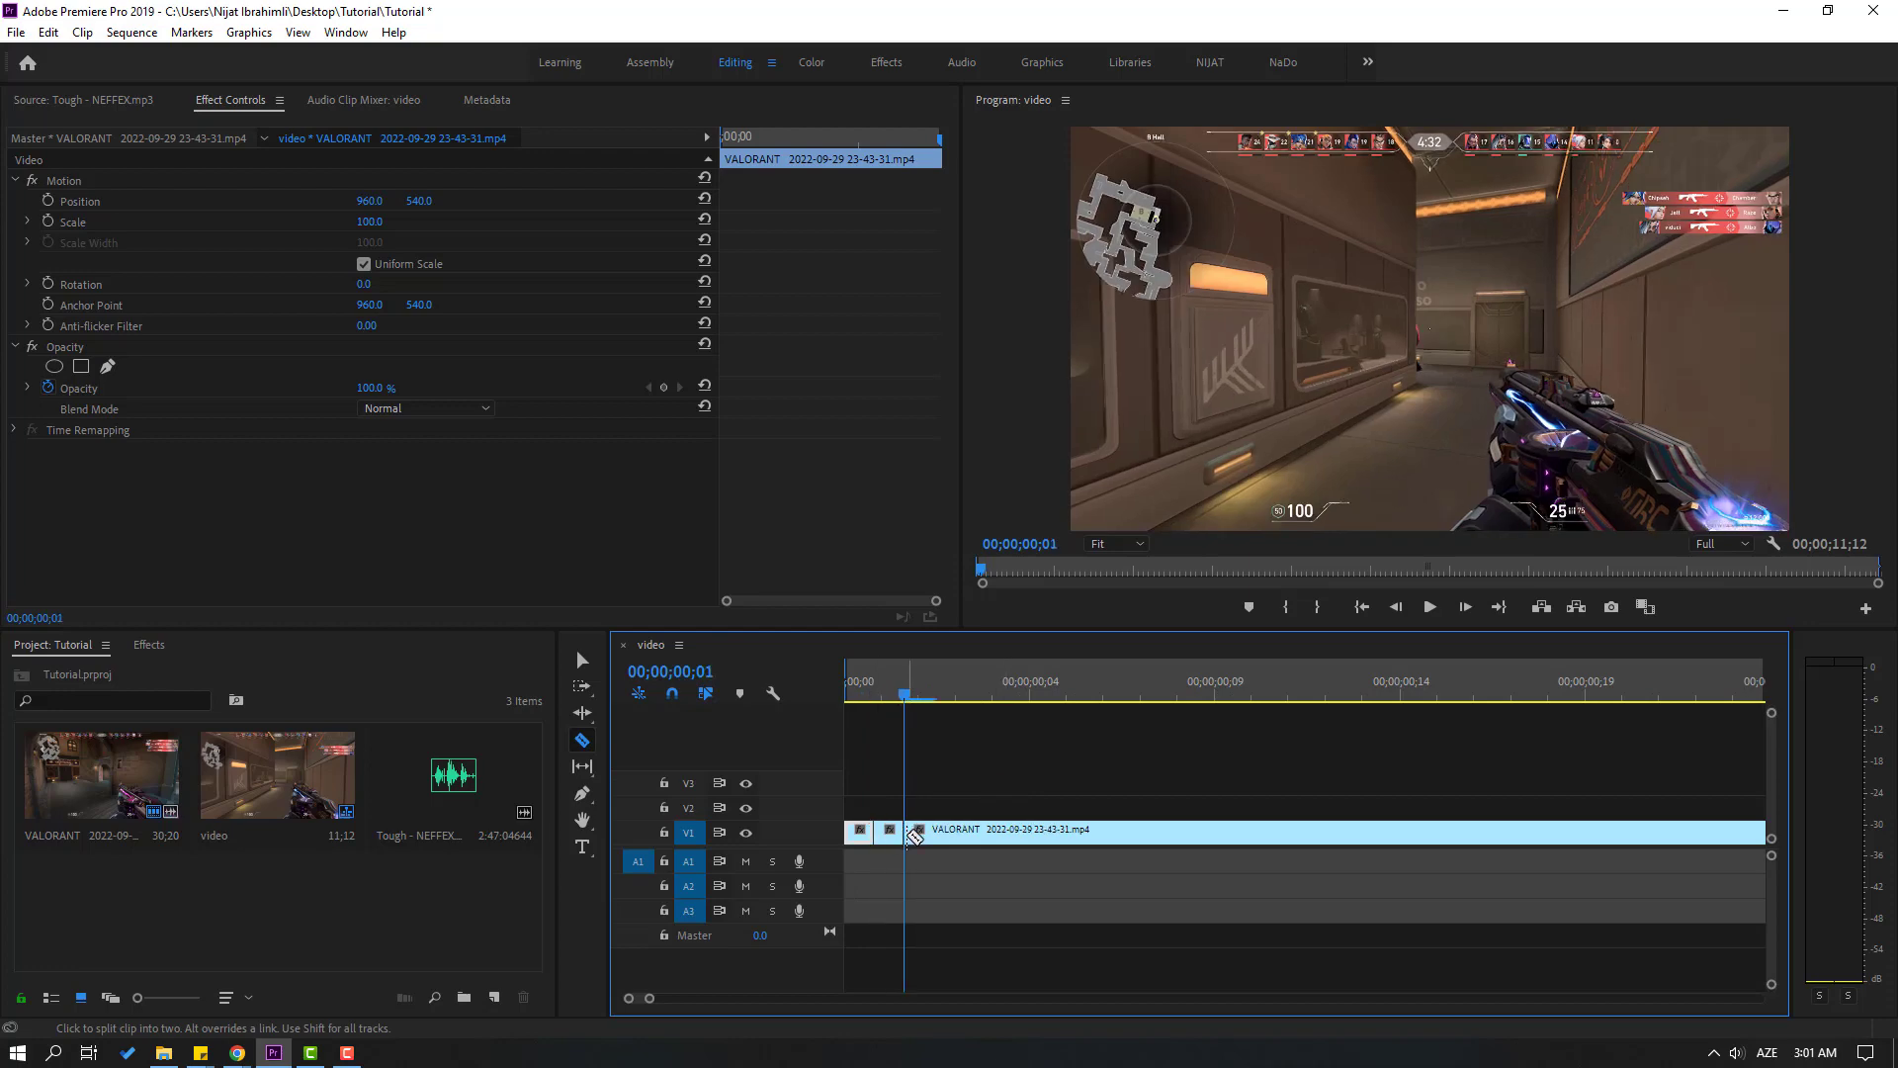
key(Right)
click(935, 833)
key(Right)
click(963, 833)
key(Right)
click(992, 833)
key(minus)
click(1236, 833)
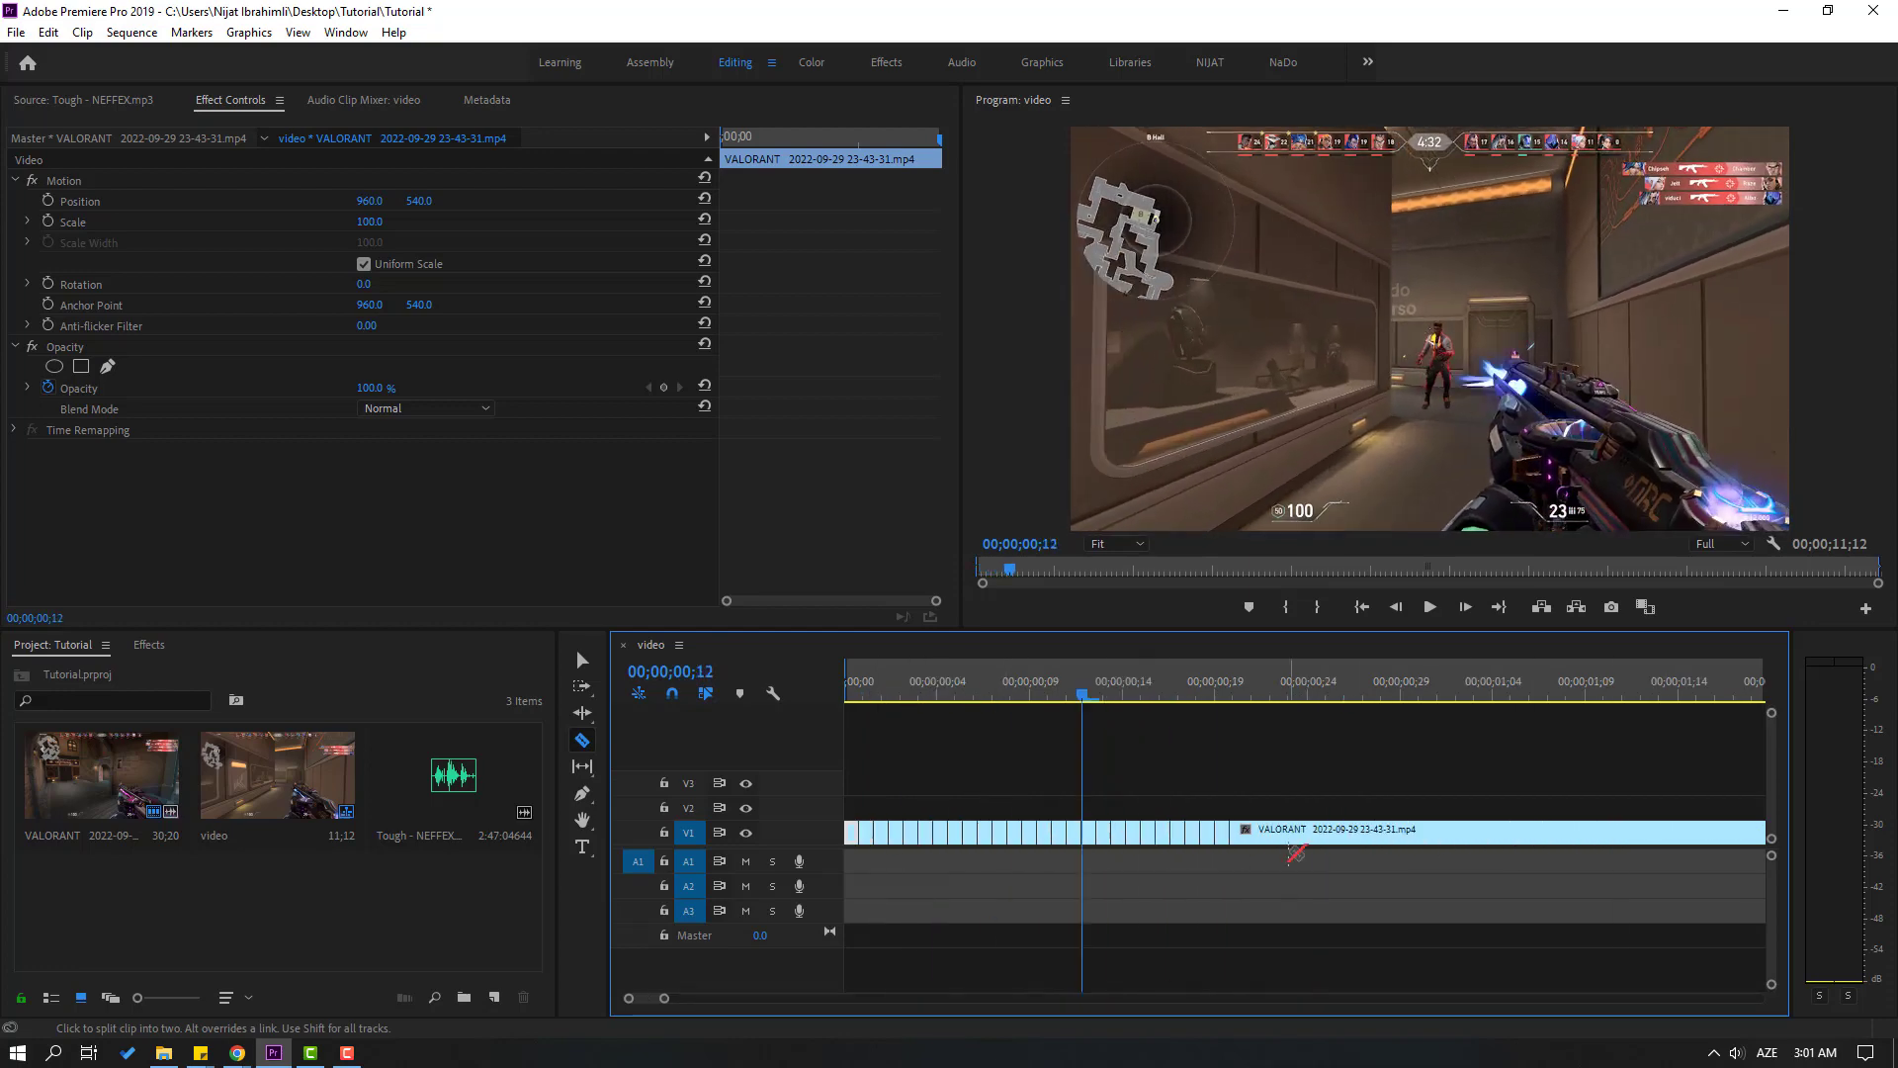
click(1438, 834)
key(equal)
click(1433, 833)
key(minus)
click(1349, 833)
click(1589, 832)
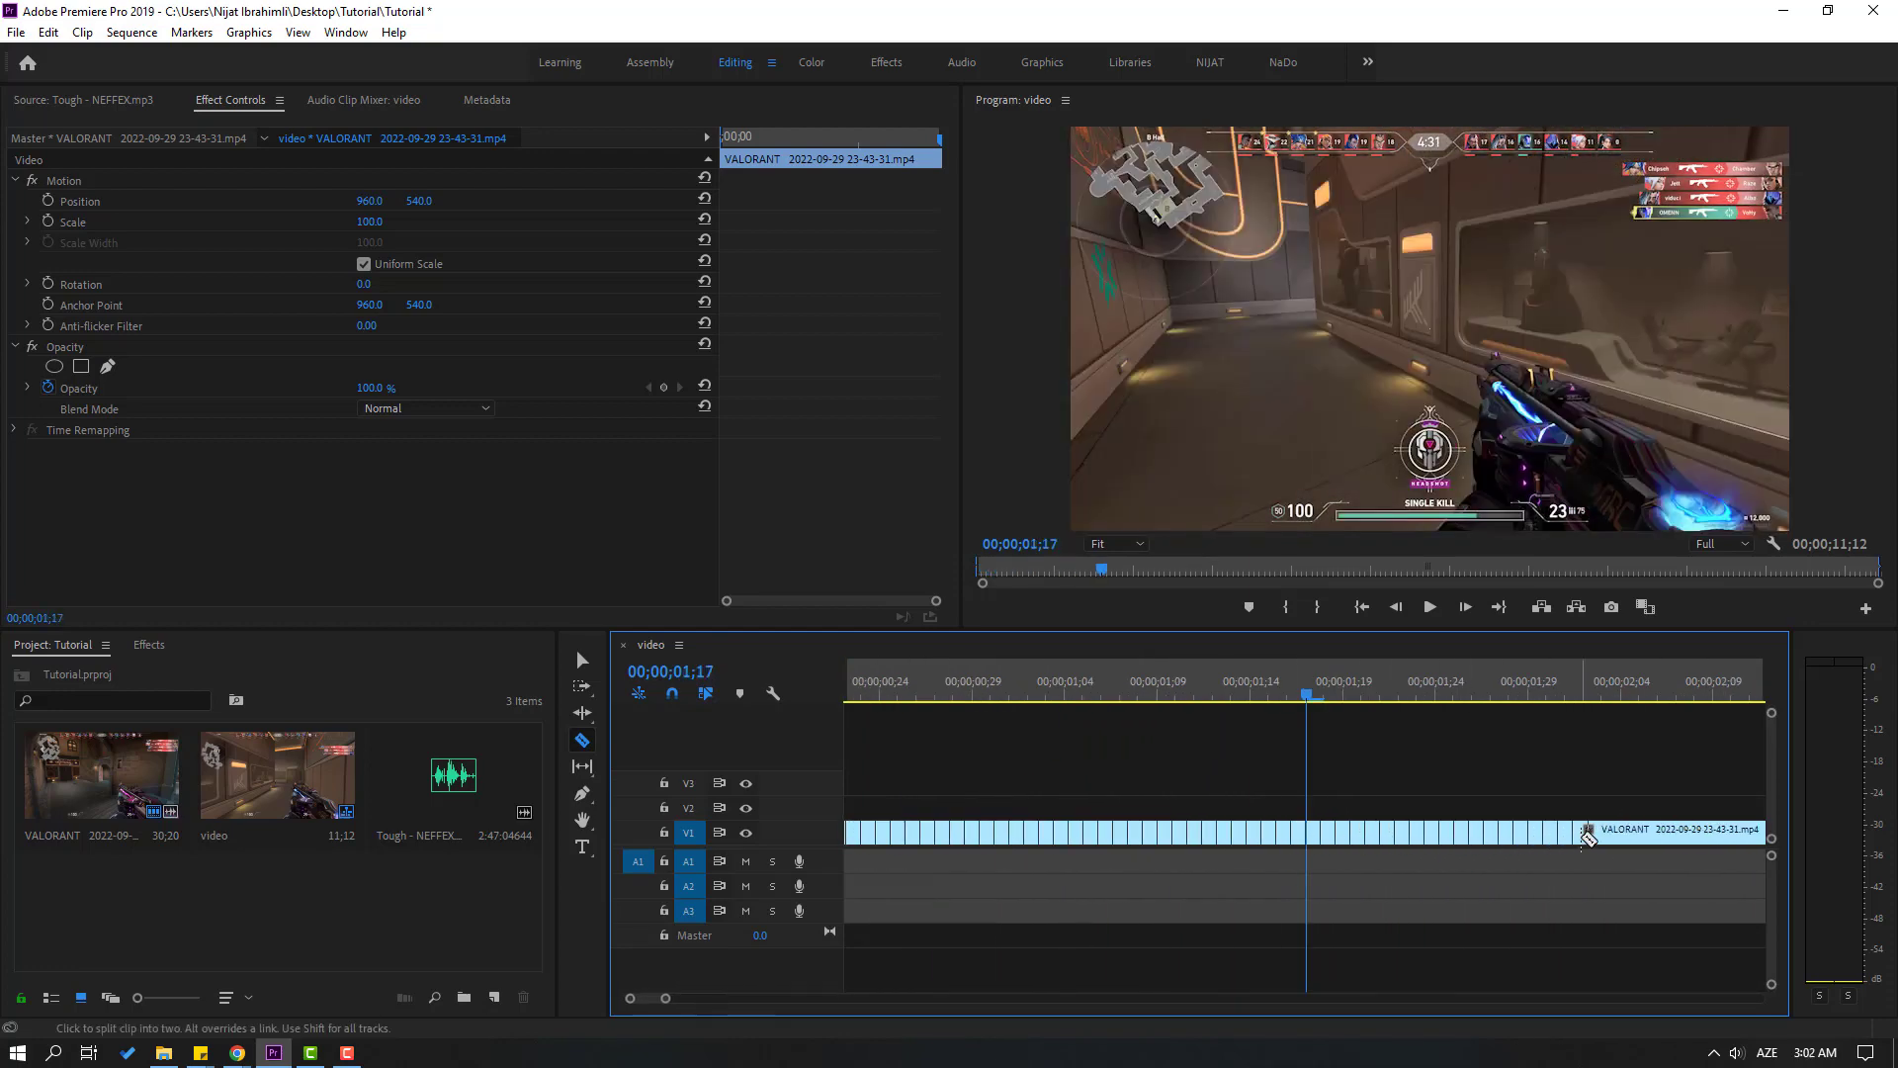
click(1756, 832)
key(minus)
key(minus)
click(1210, 690)
key(equal)
key(equal)
click(1305, 833)
click(1394, 832)
click(1483, 832)
click(1573, 833)
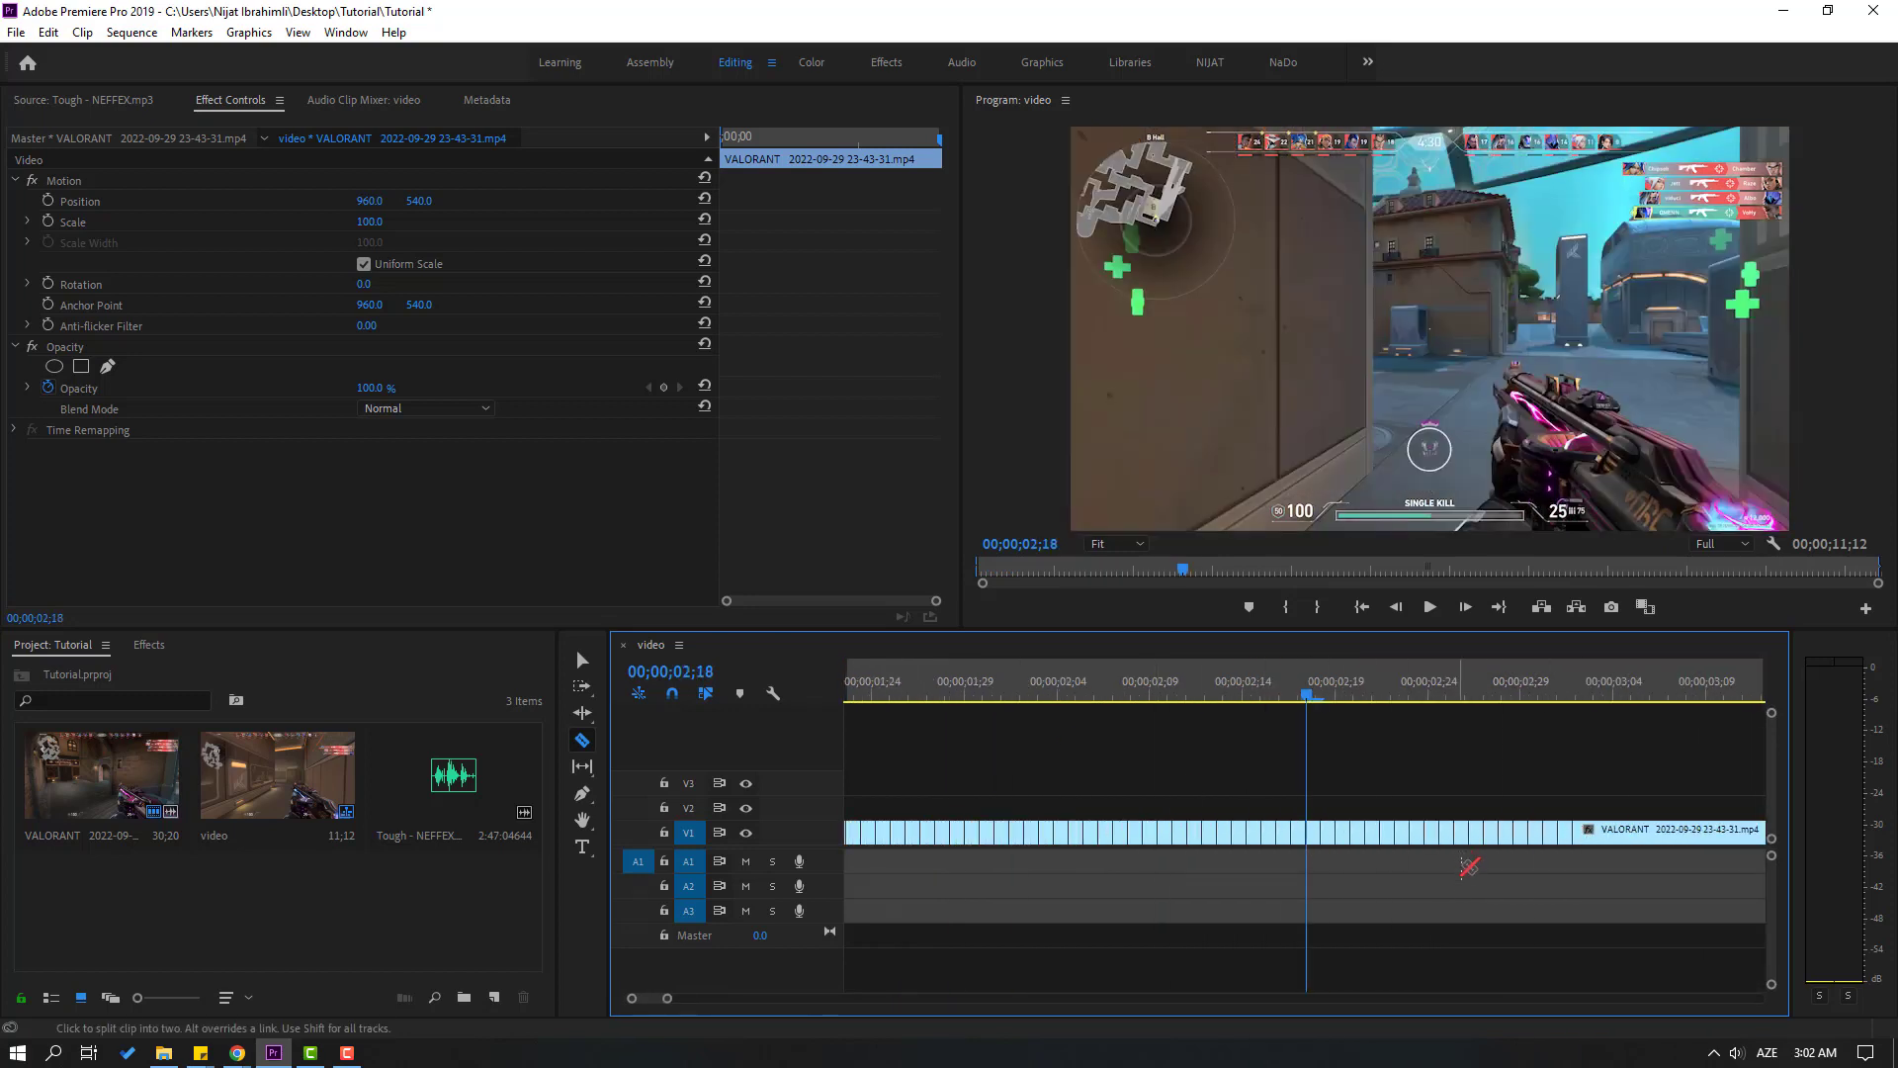
Examine the whole gameplay clip in the sequence and how far the frame-by-frame cuts reach
key(minus)
key(minus)
key(minus)
key(minus)
key(equal)
key(equal)
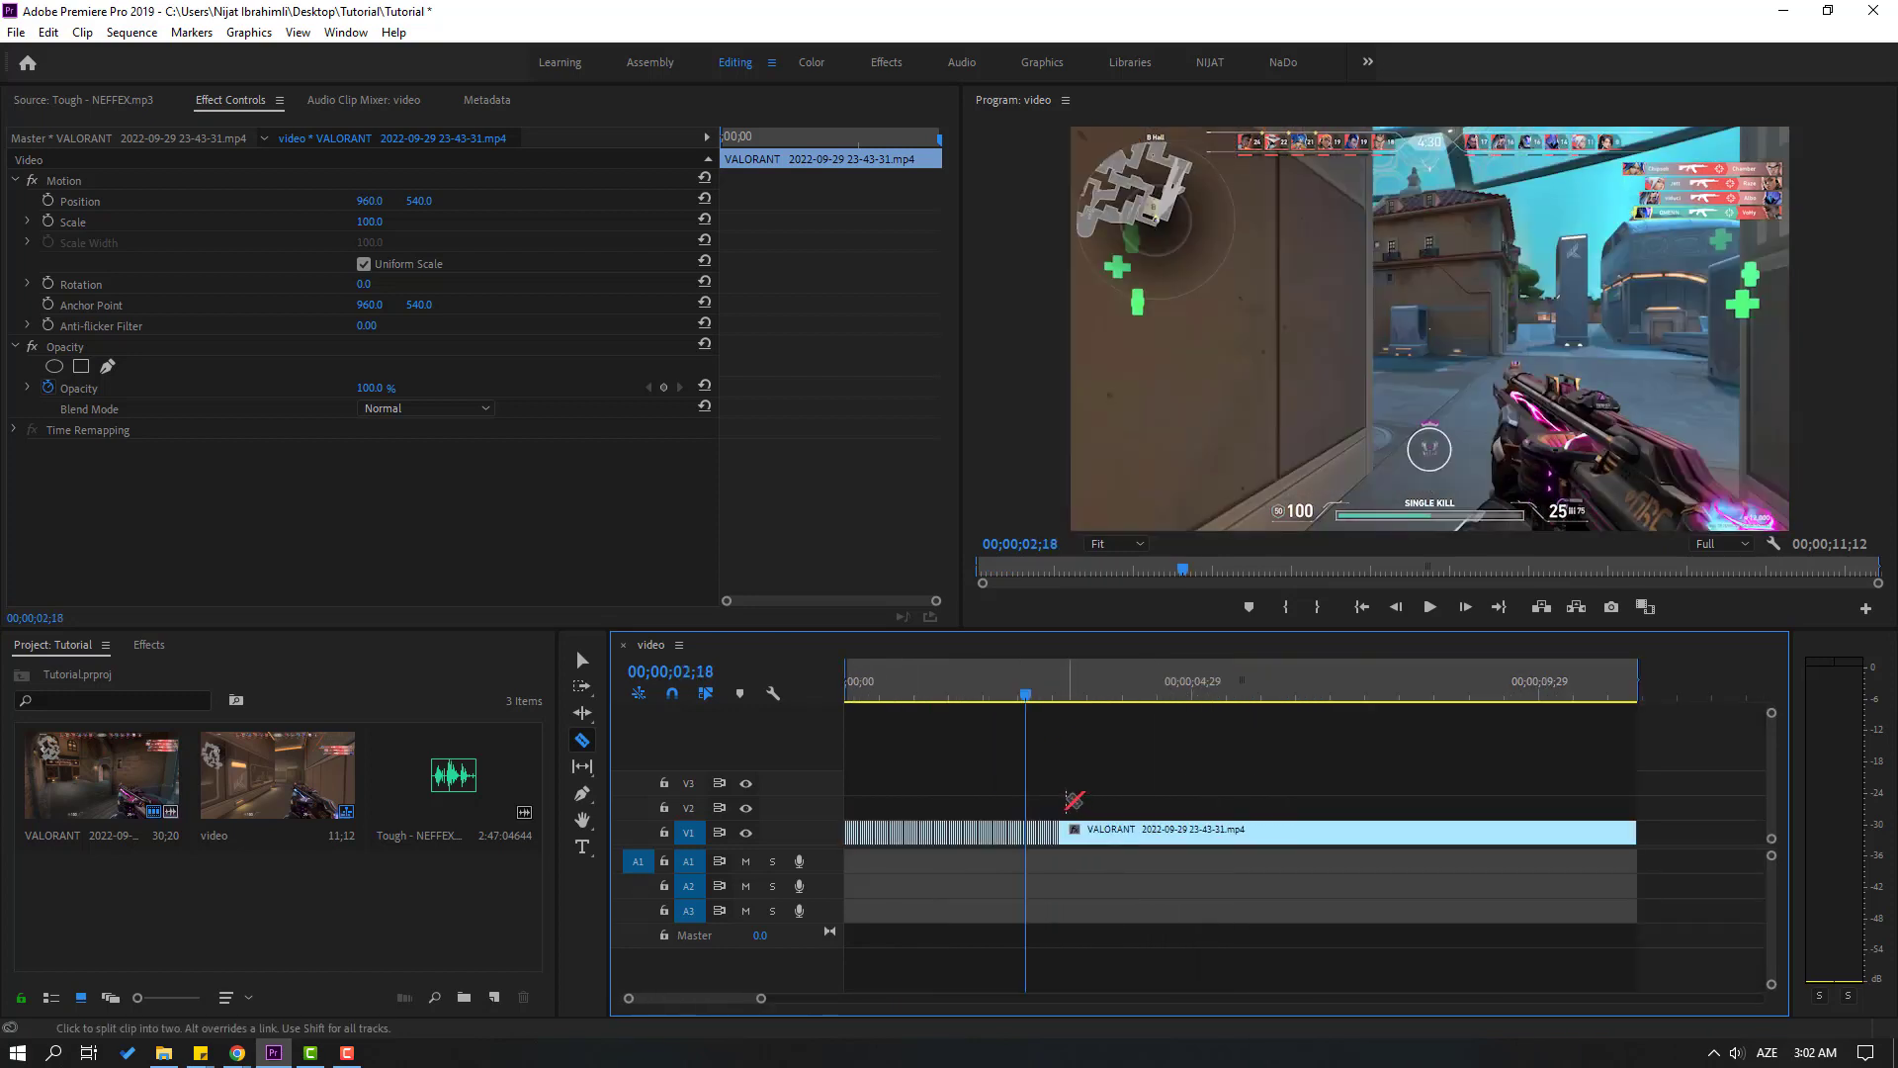
key(minus)
key(minus)
key(equal)
key(equal)
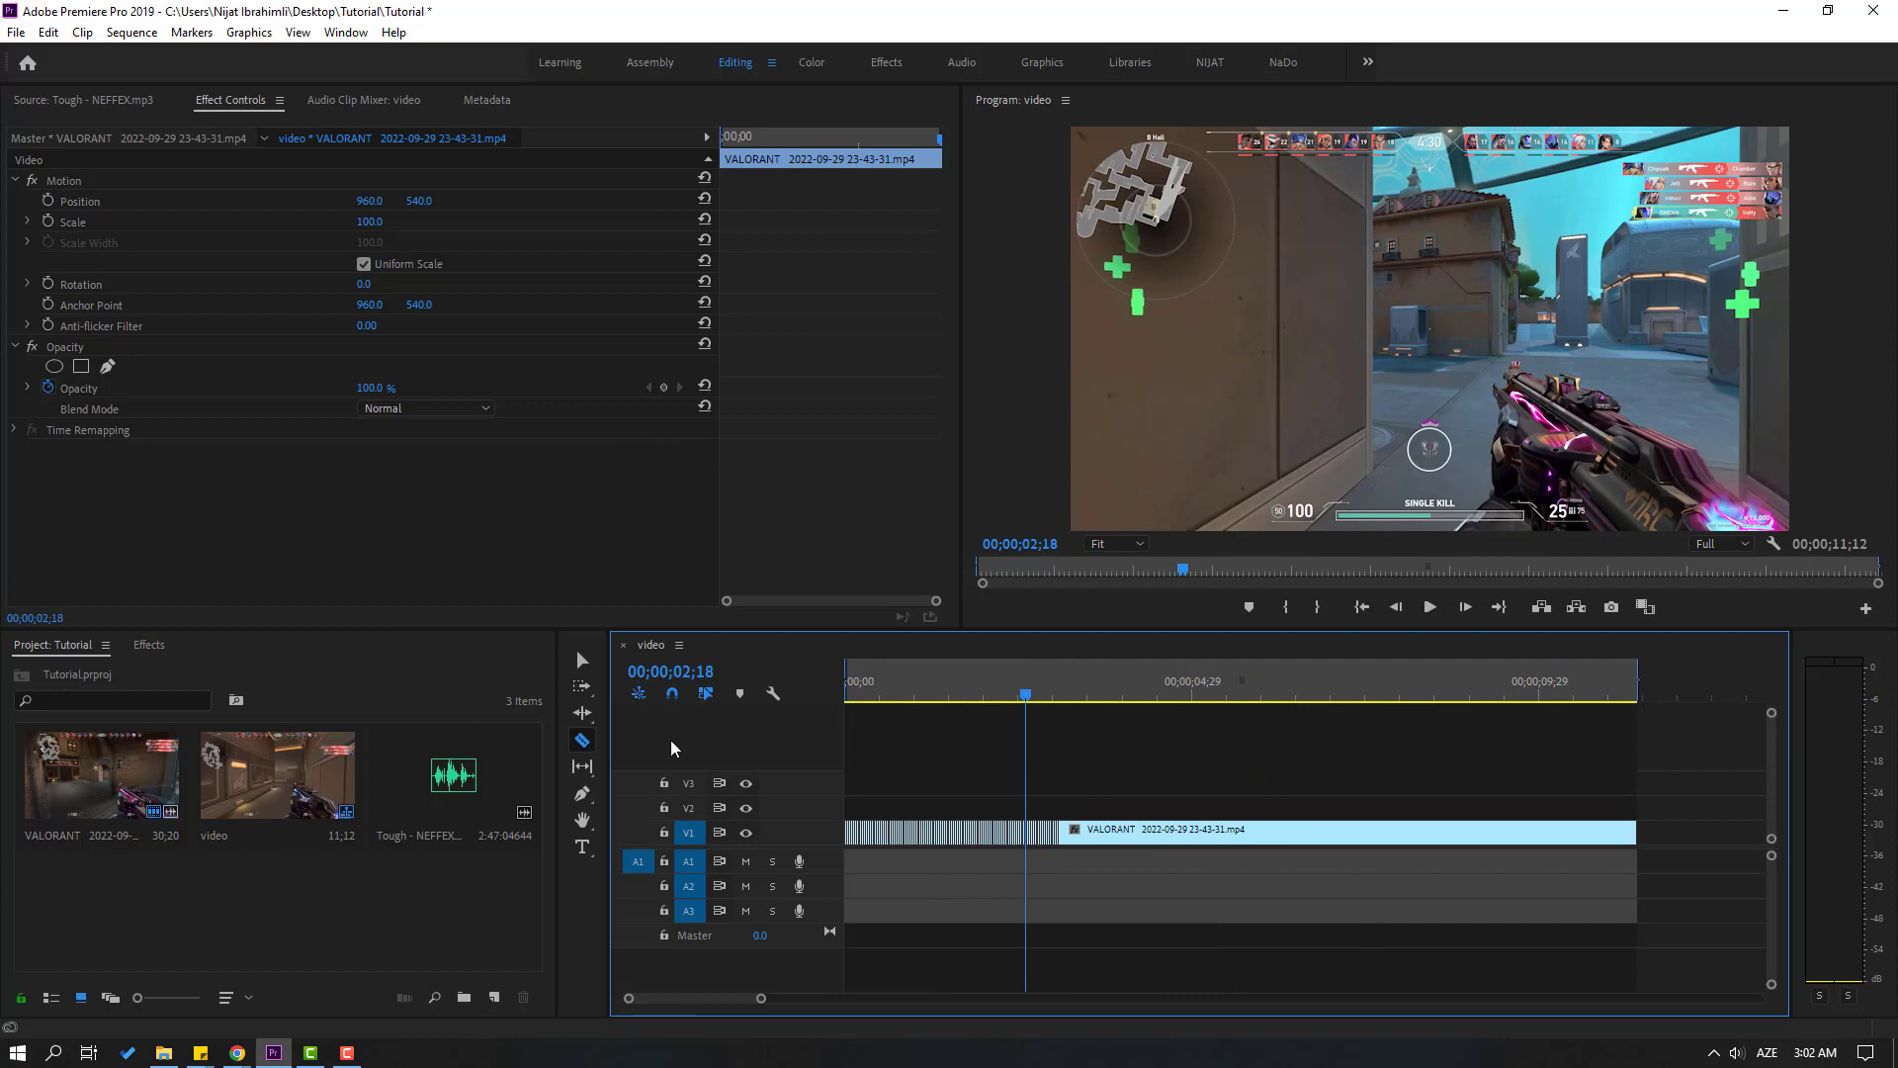
Open Tough - NEFFEX.mp3 in the source view and set its In point at 00;00;50;19
click(583, 662)
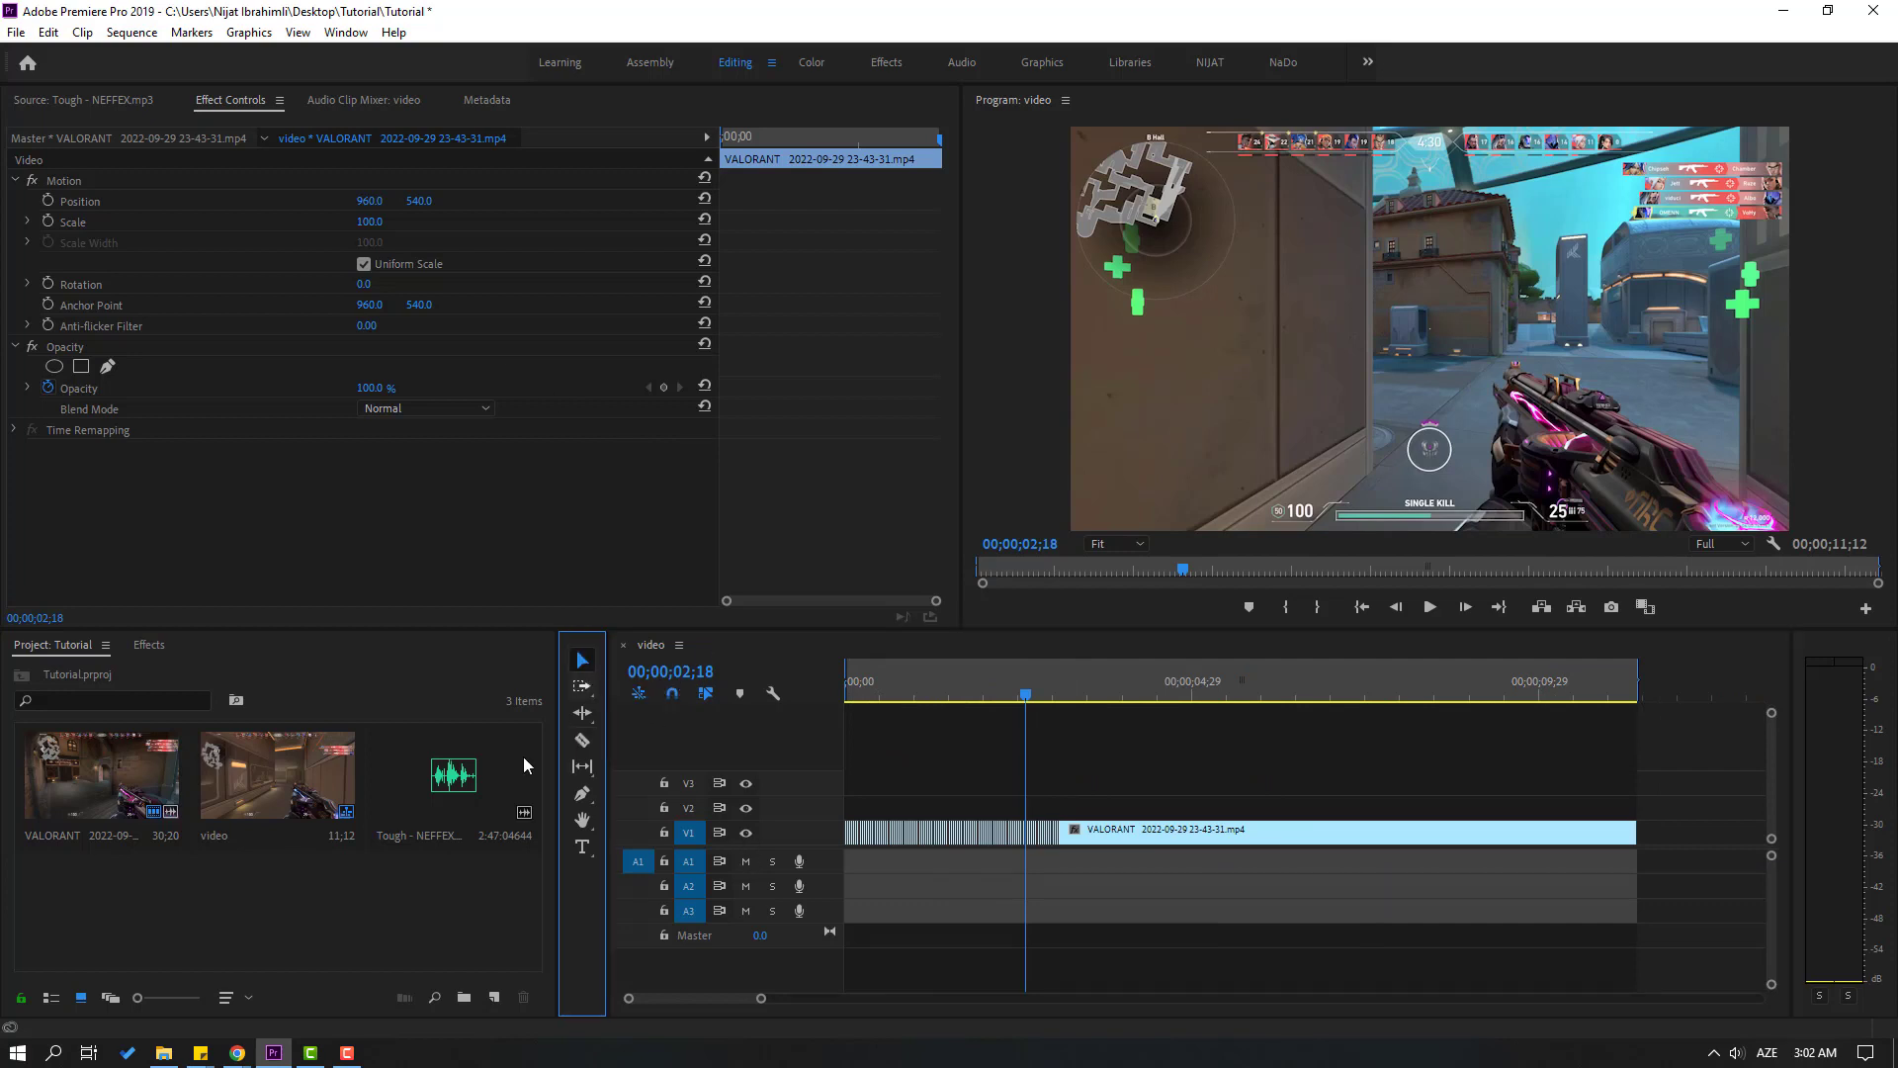
double_click(435, 773)
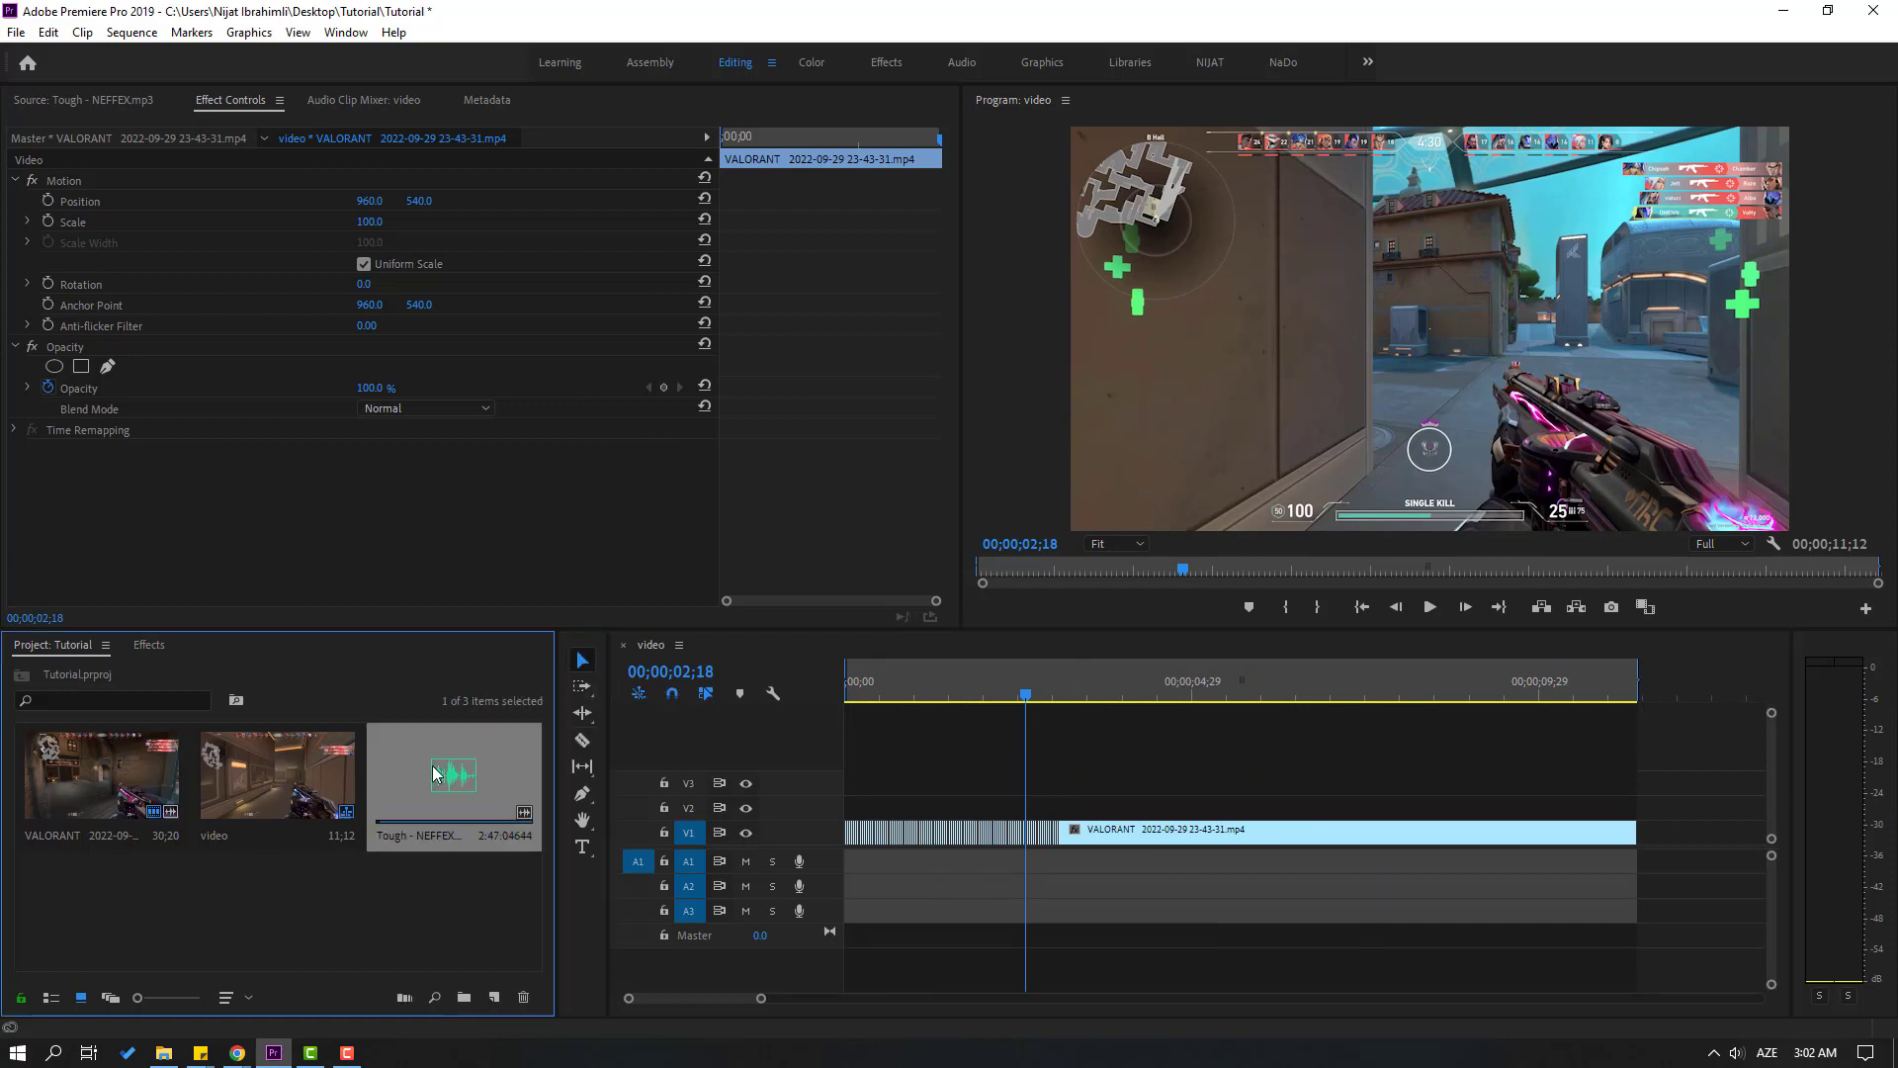
drag(316, 559, 308, 559)
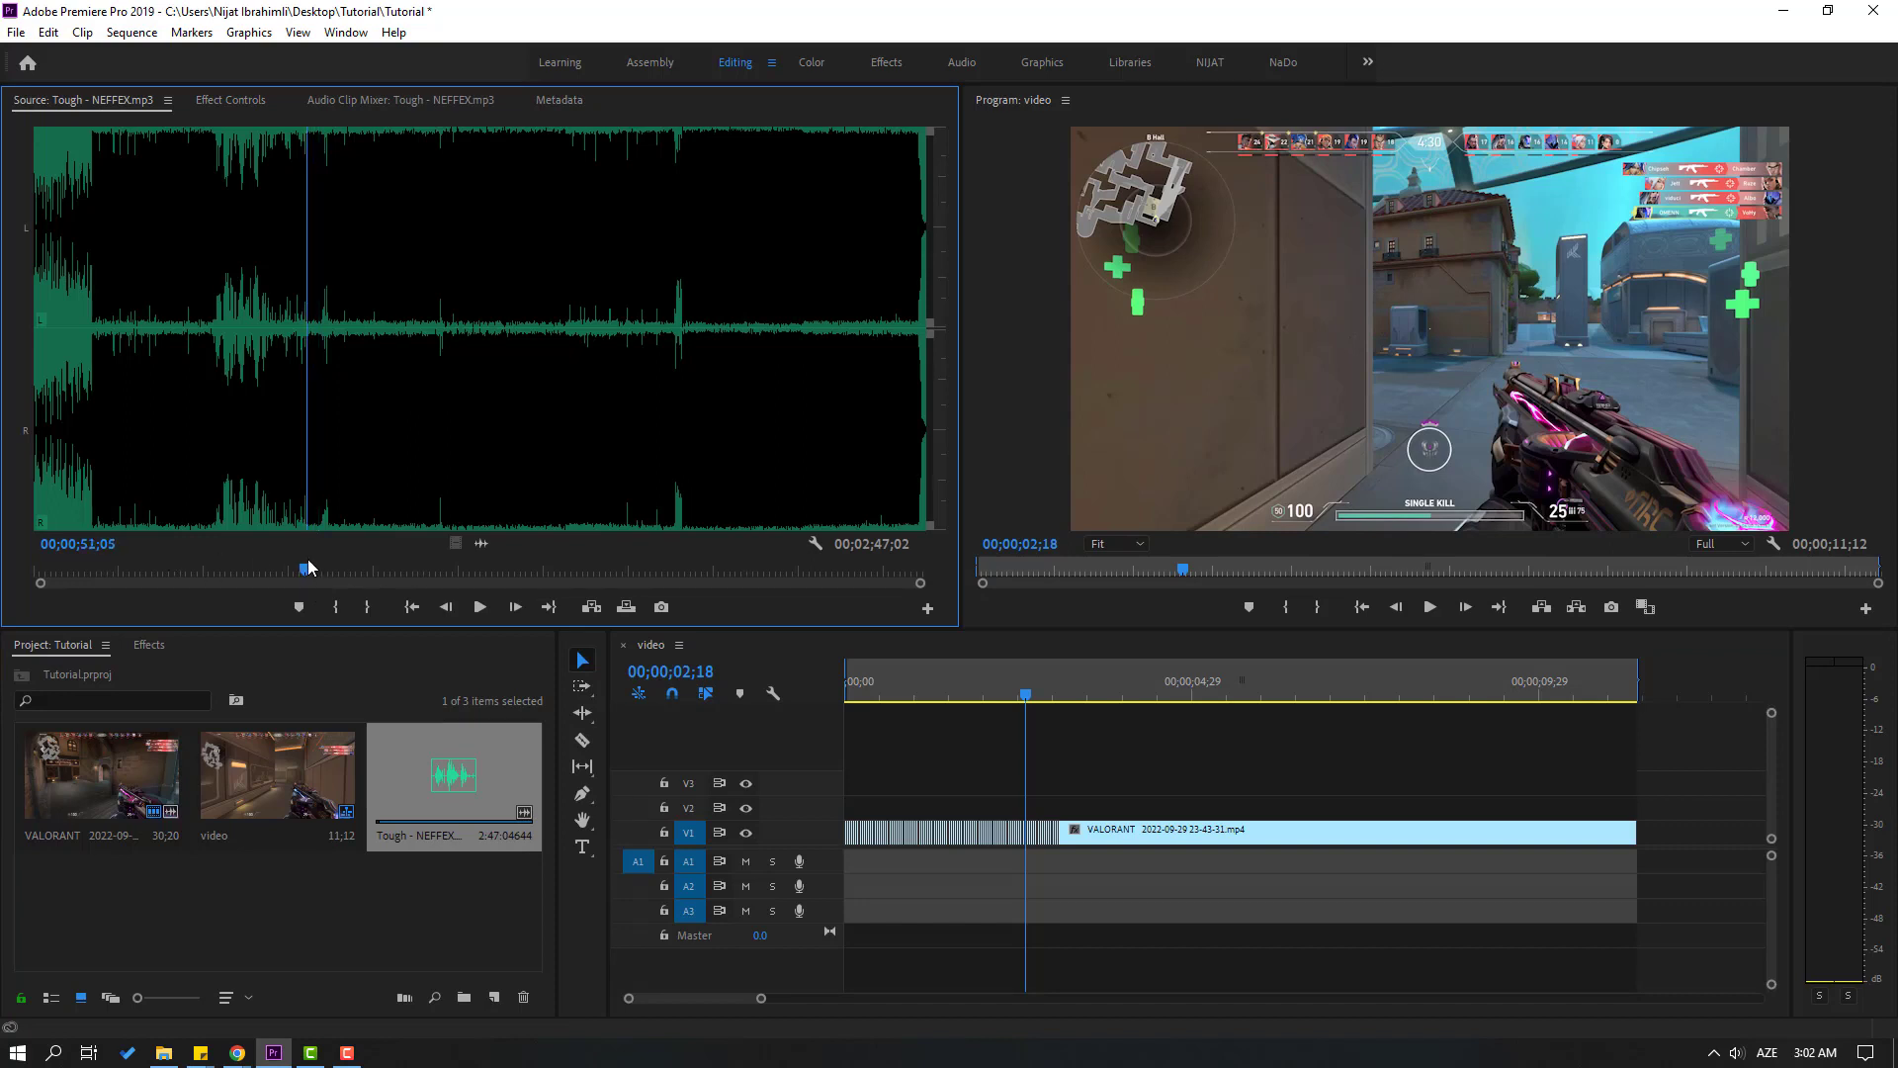
key(space)
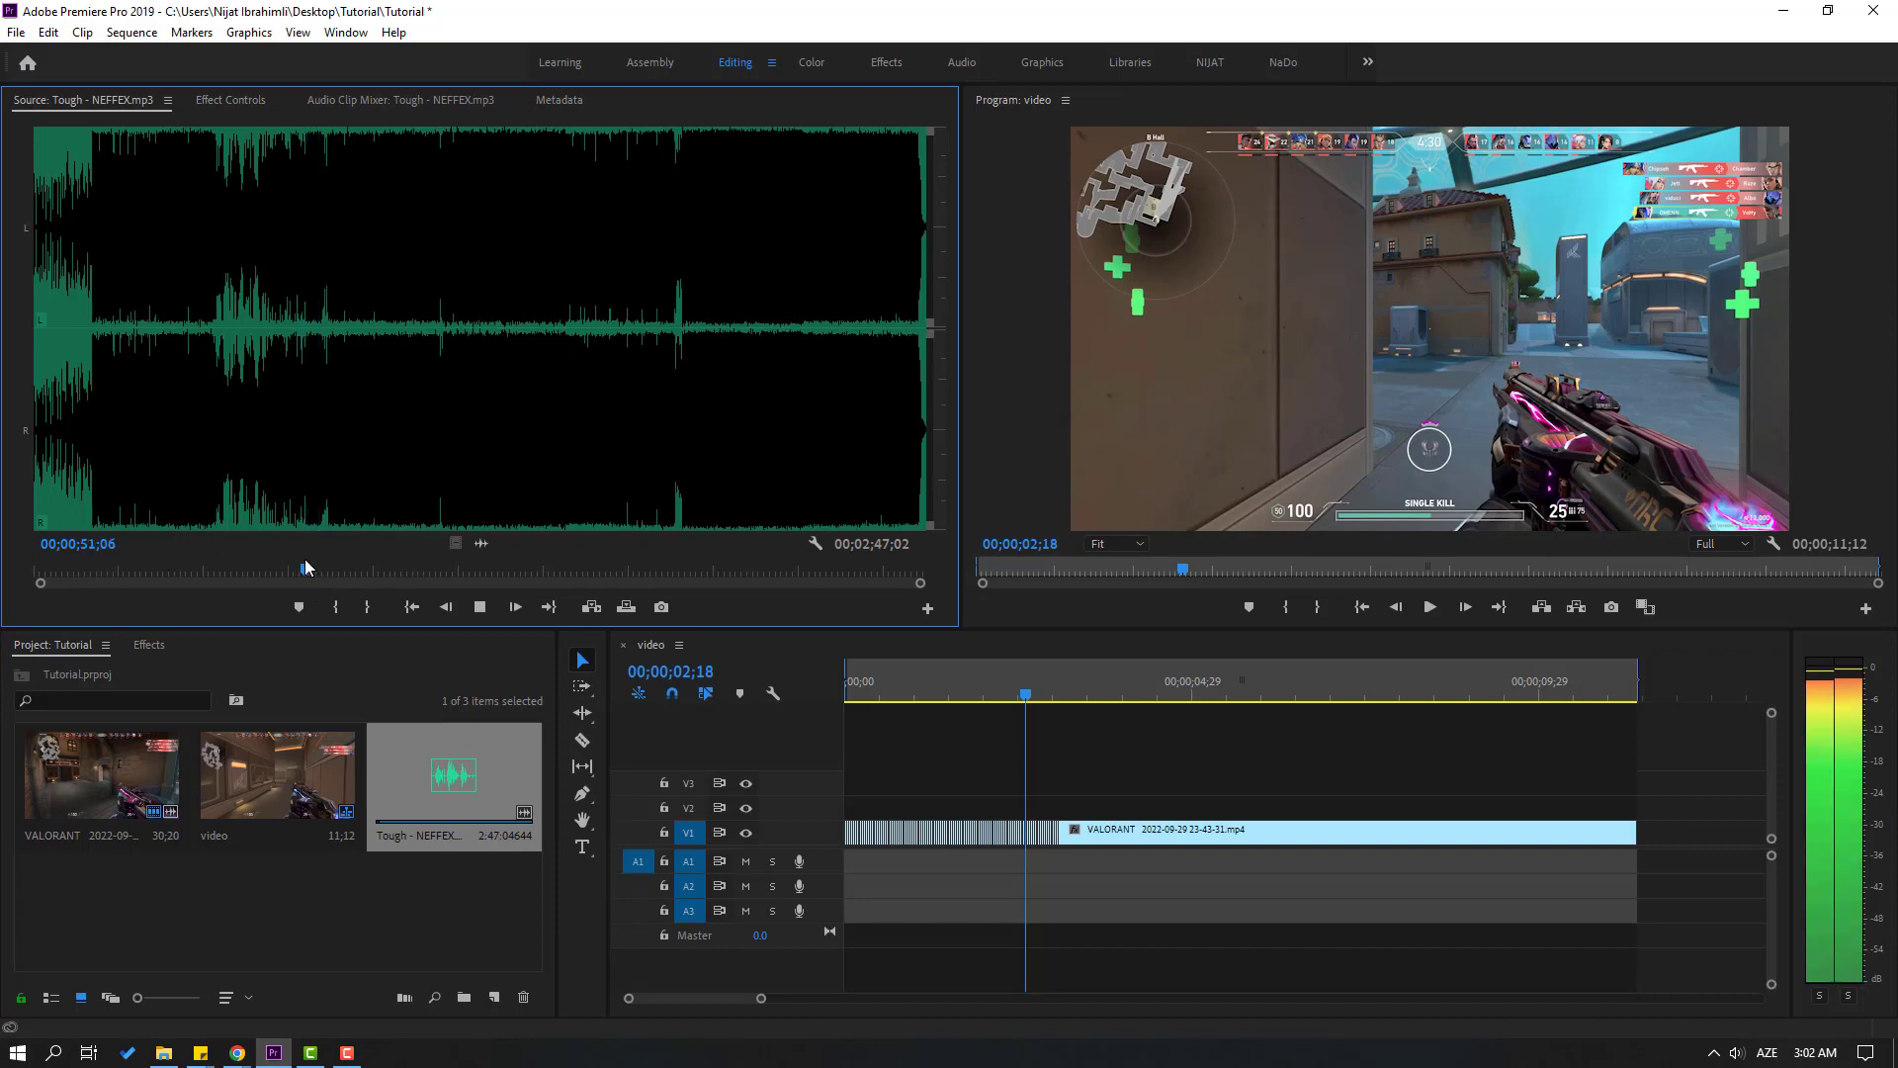
drag(317, 565, 302, 573)
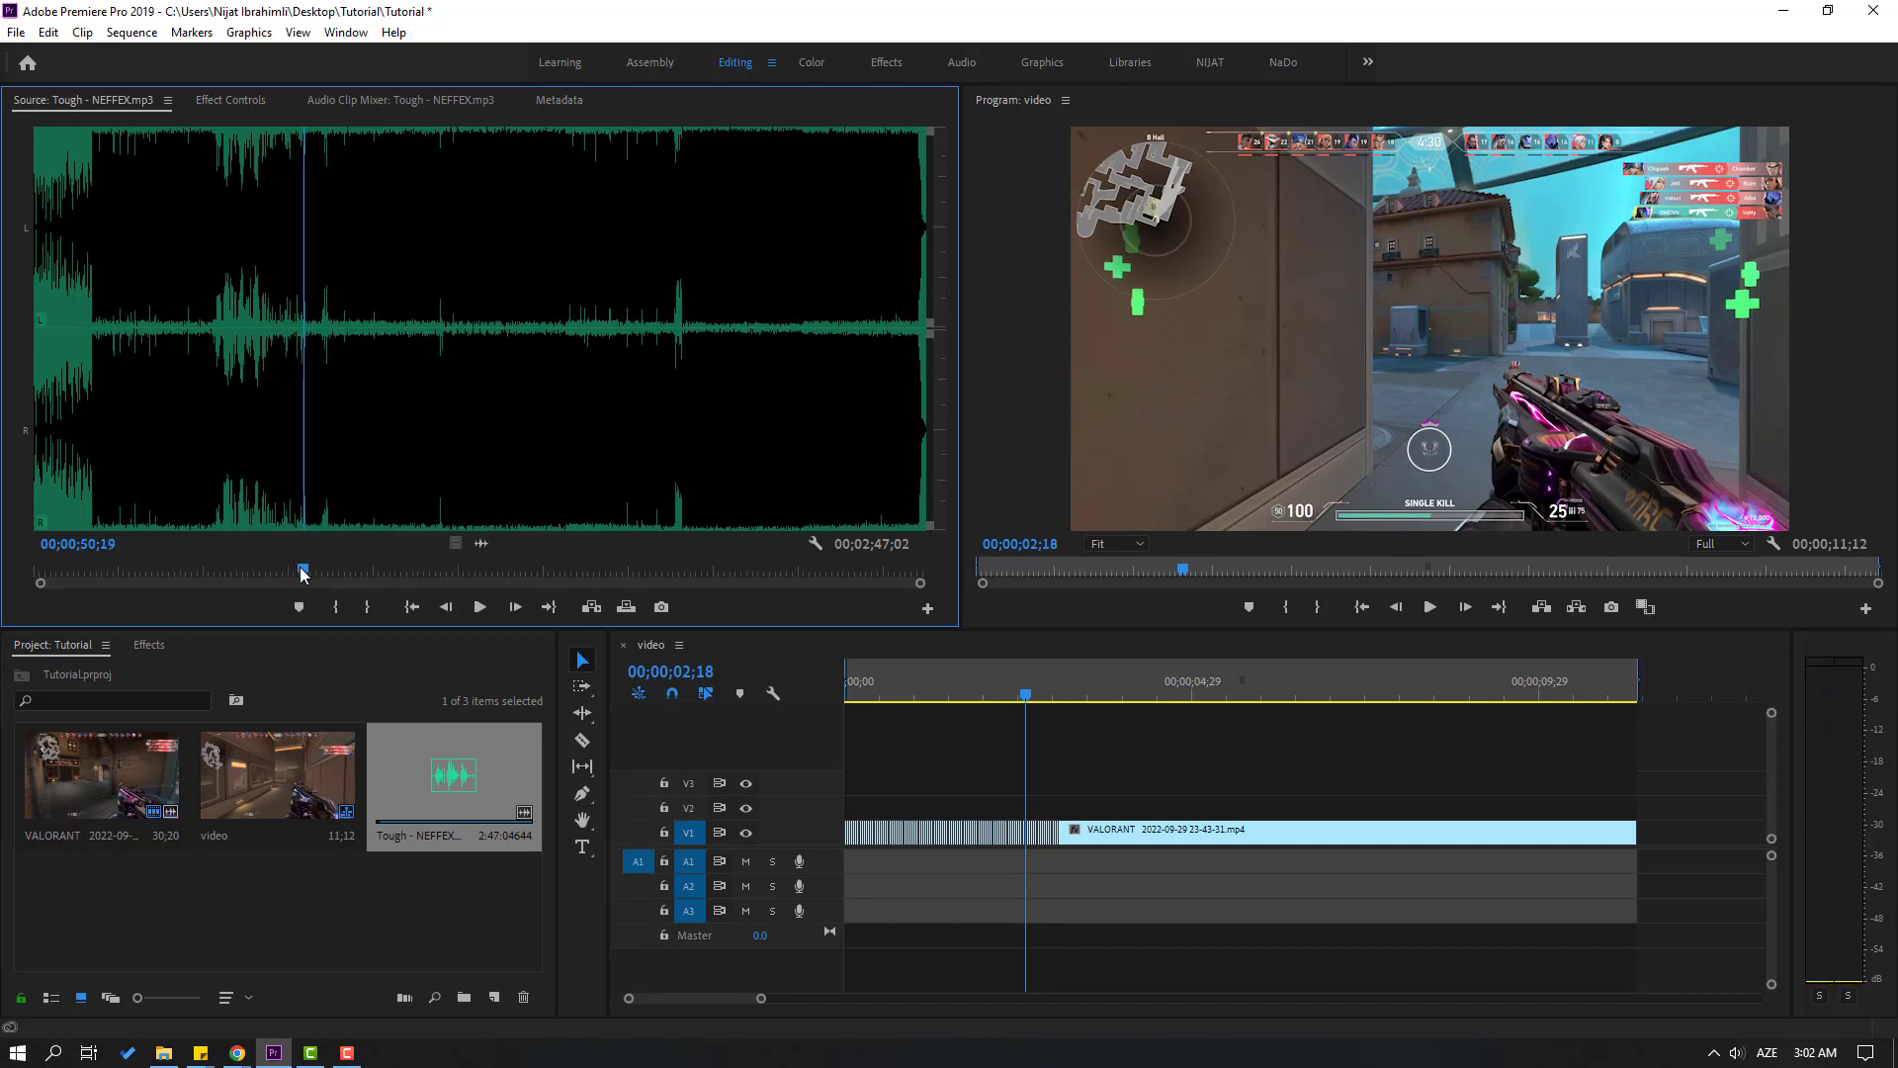
click(332, 607)
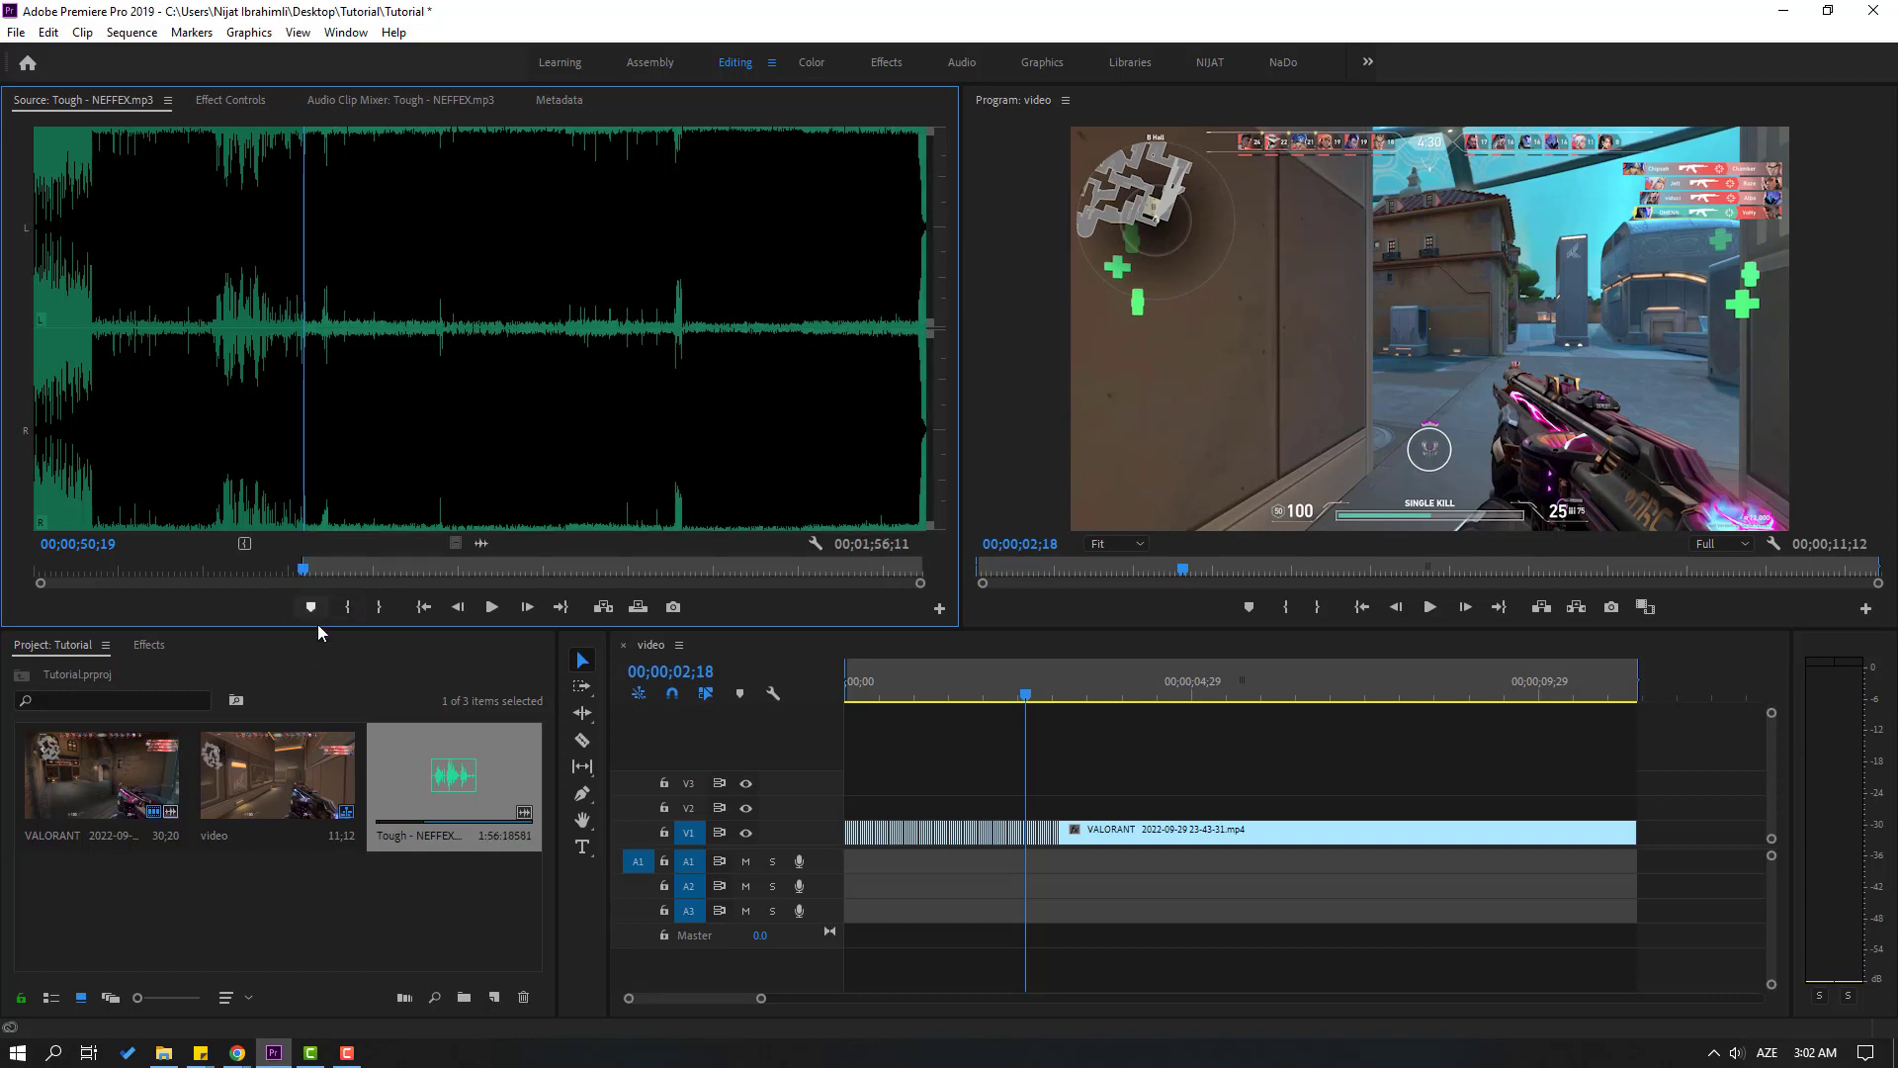
Set the music's Out point at 00;00;58;02 and place the marked audio on A1 at the sequence start
drag(300, 562, 346, 556)
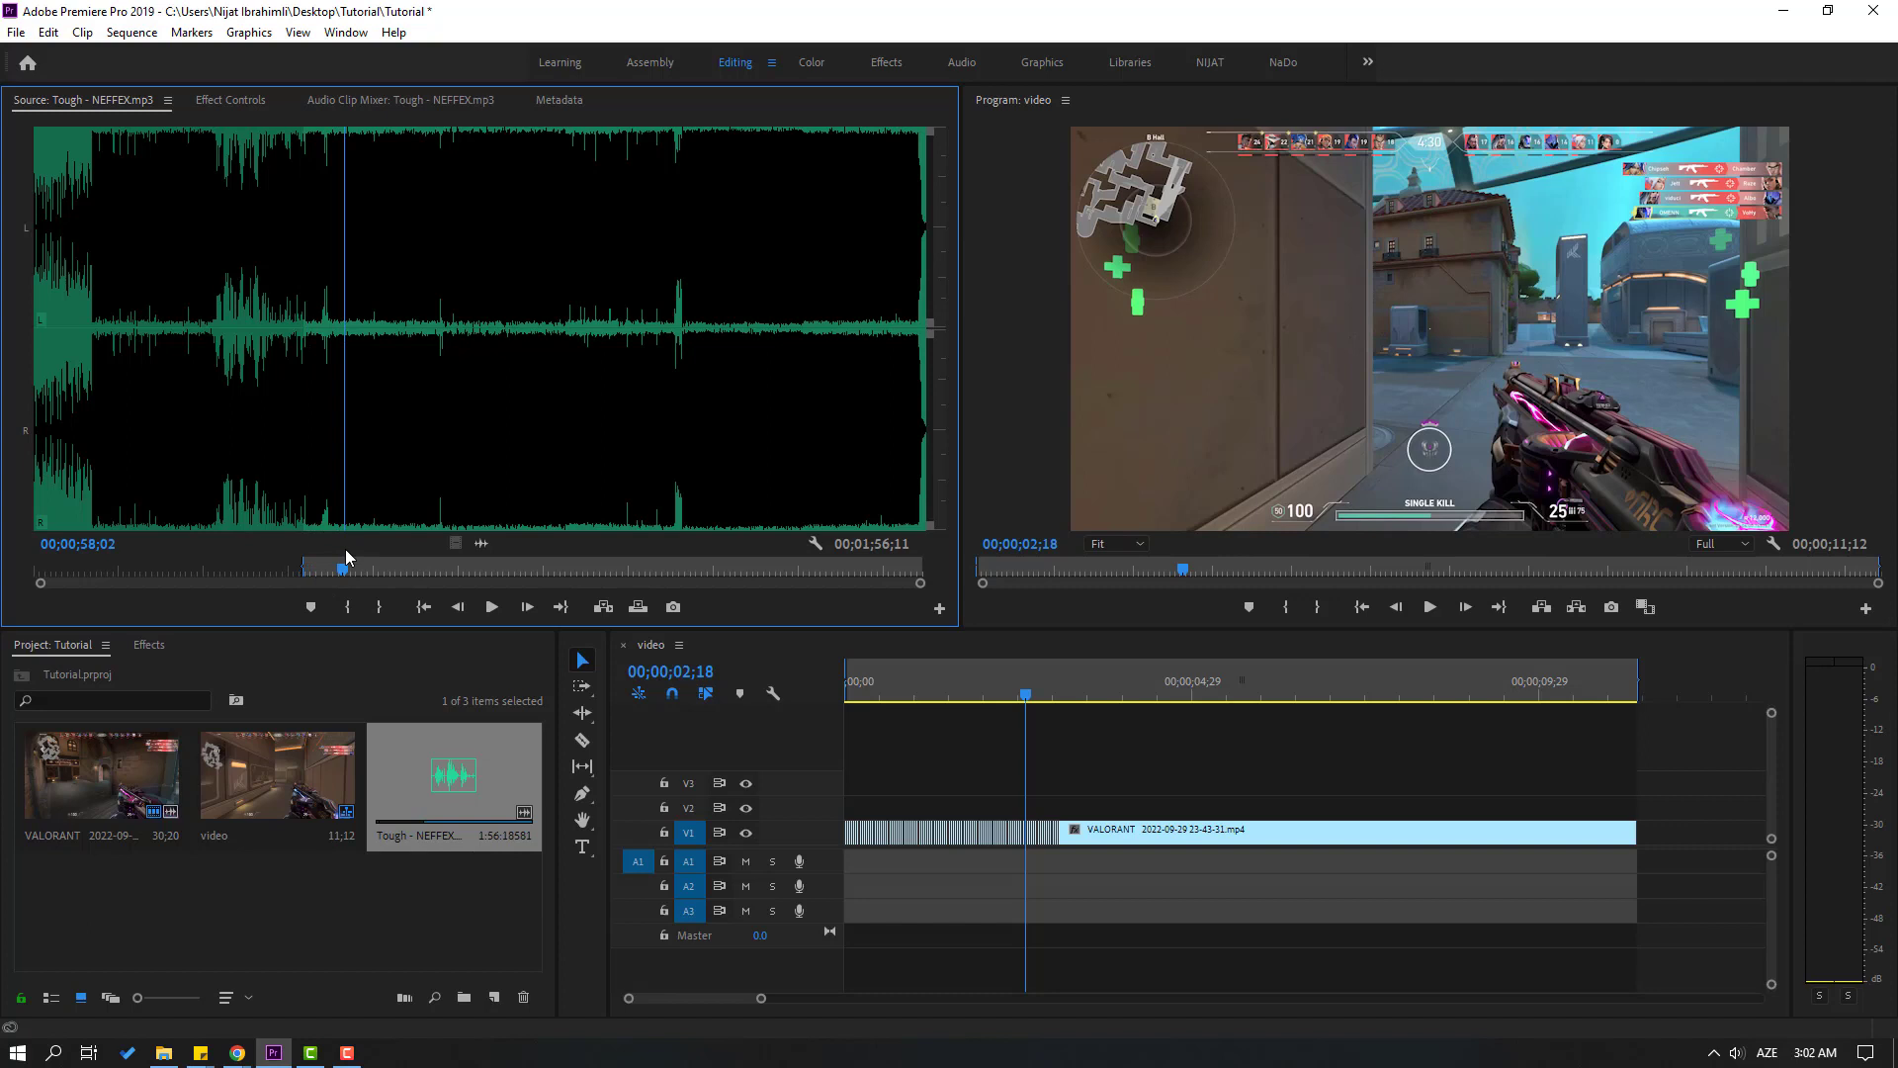
click(377, 609)
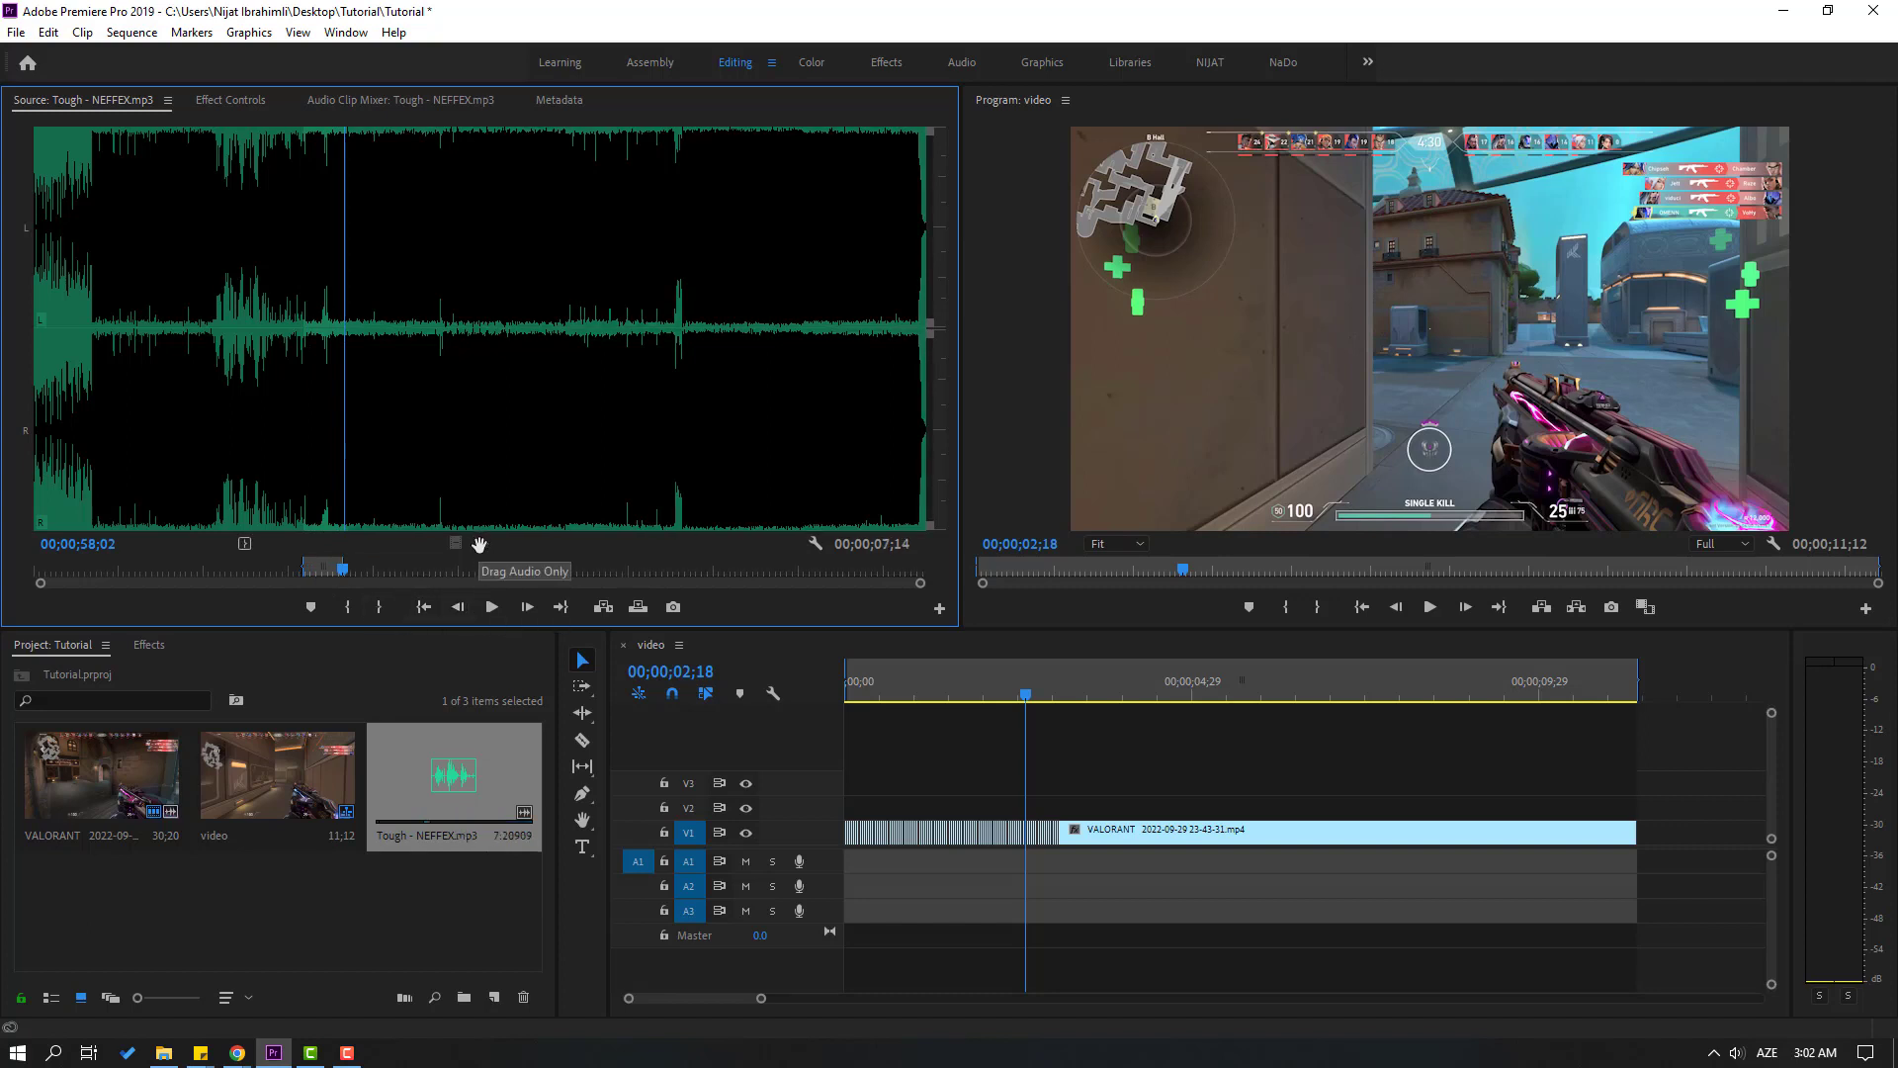
drag(479, 545, 946, 732)
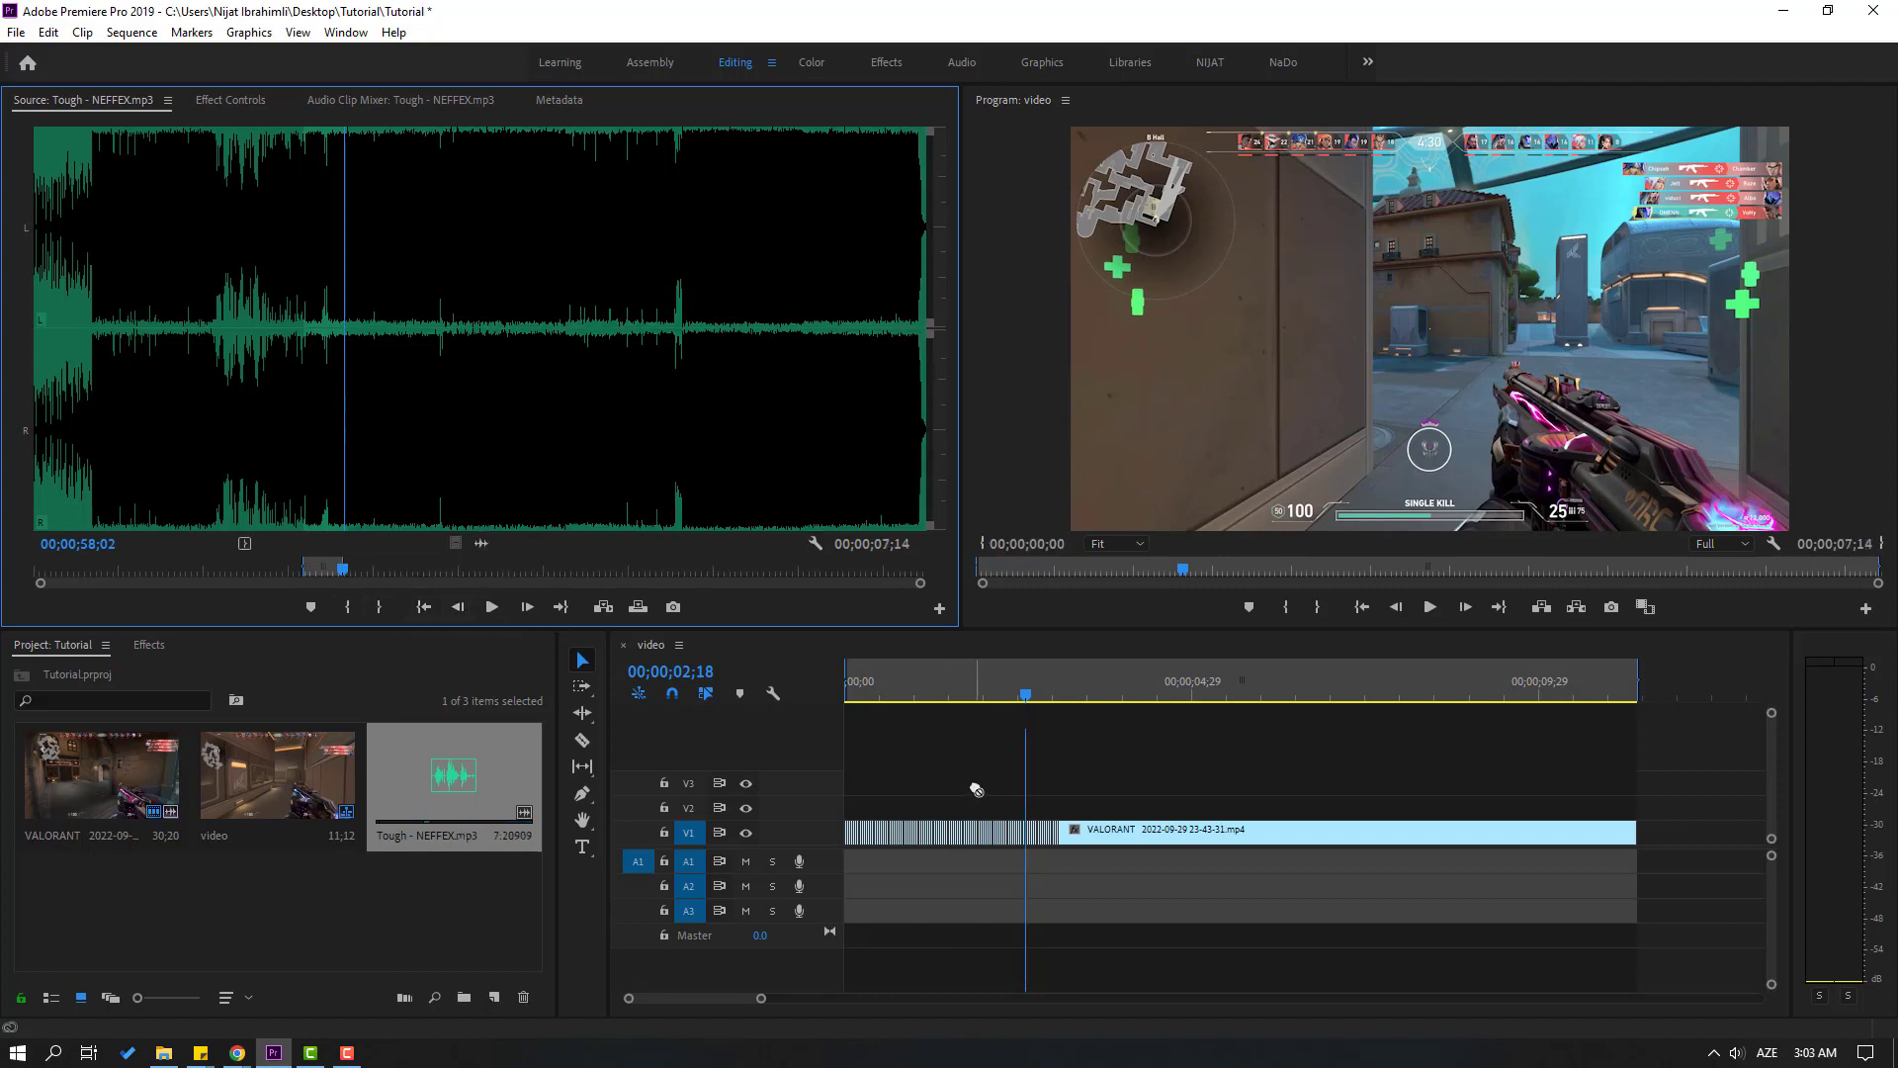
drag(981, 814, 848, 868)
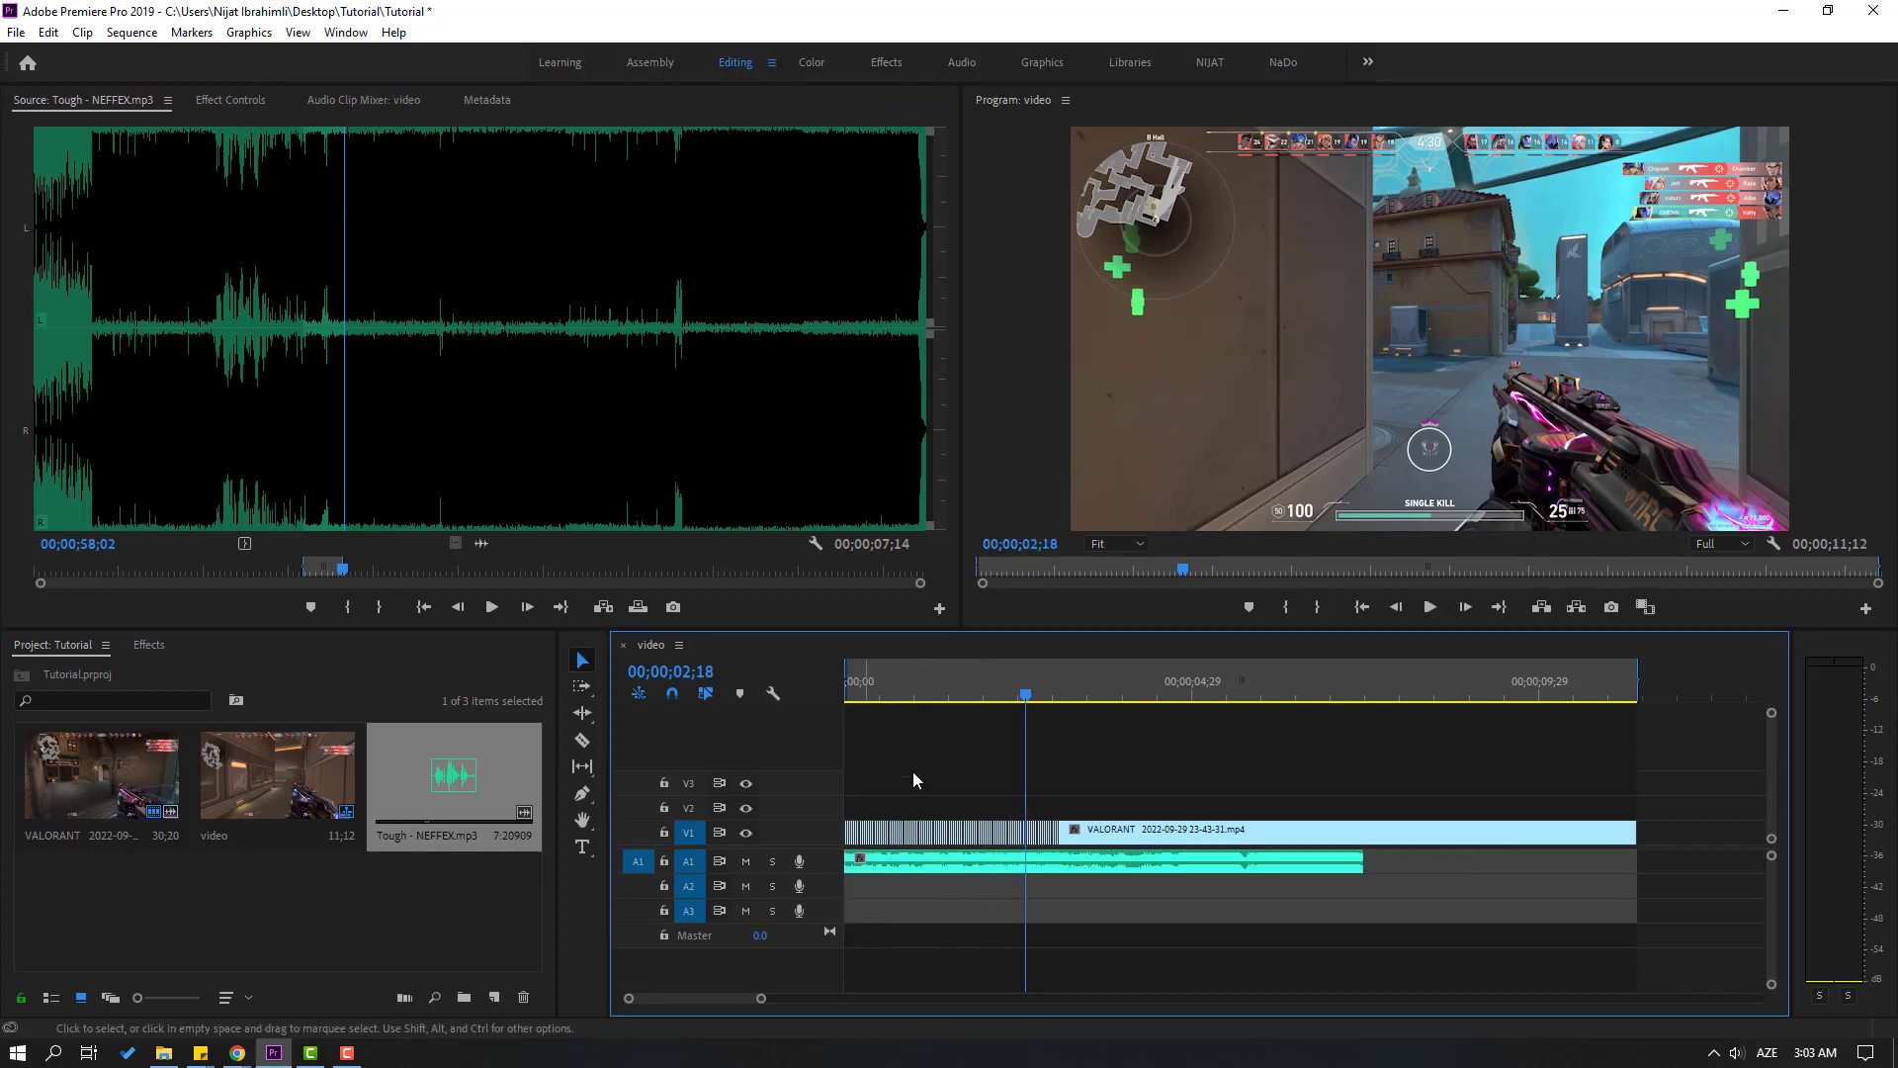
Play the sequence with the music from the start and split the V1 gameplay clip at 00;00;04;16
drag(997, 692, 847, 694)
key(space)
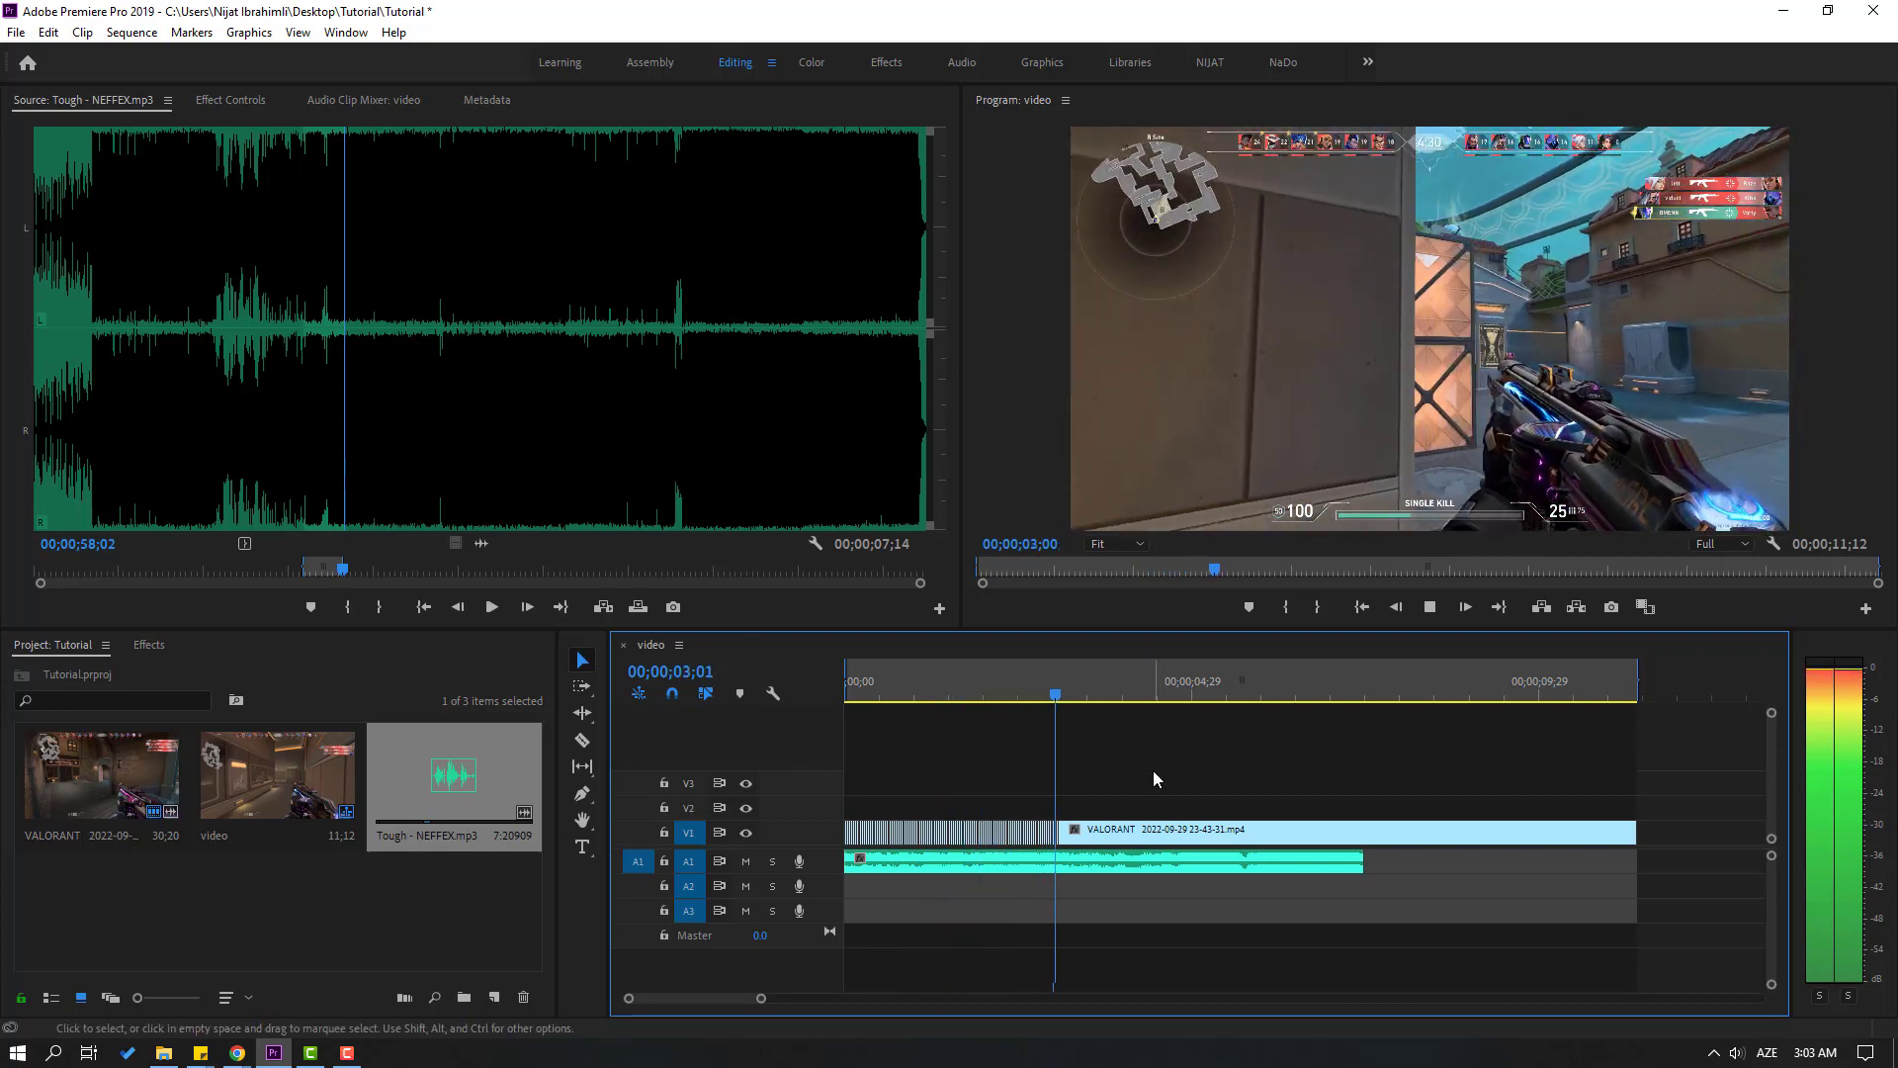
key(space)
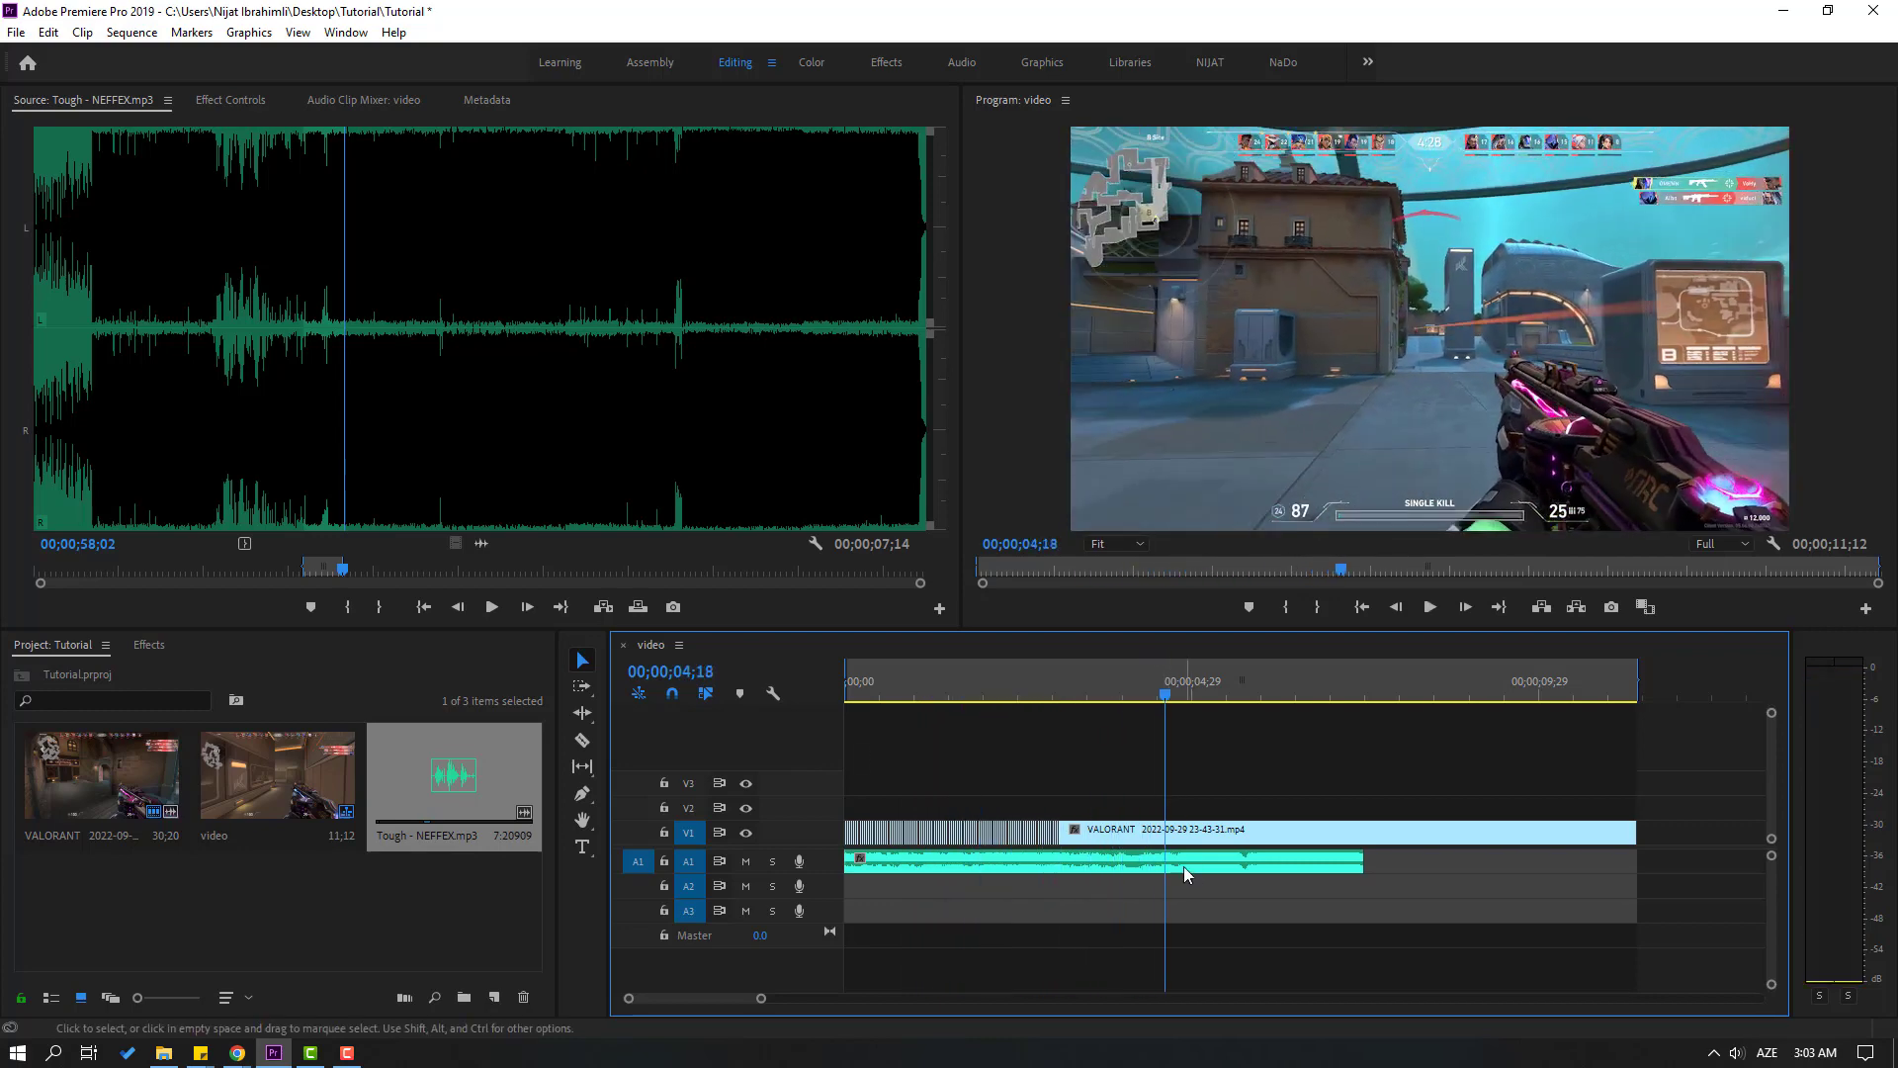
key(equal)
key(equal)
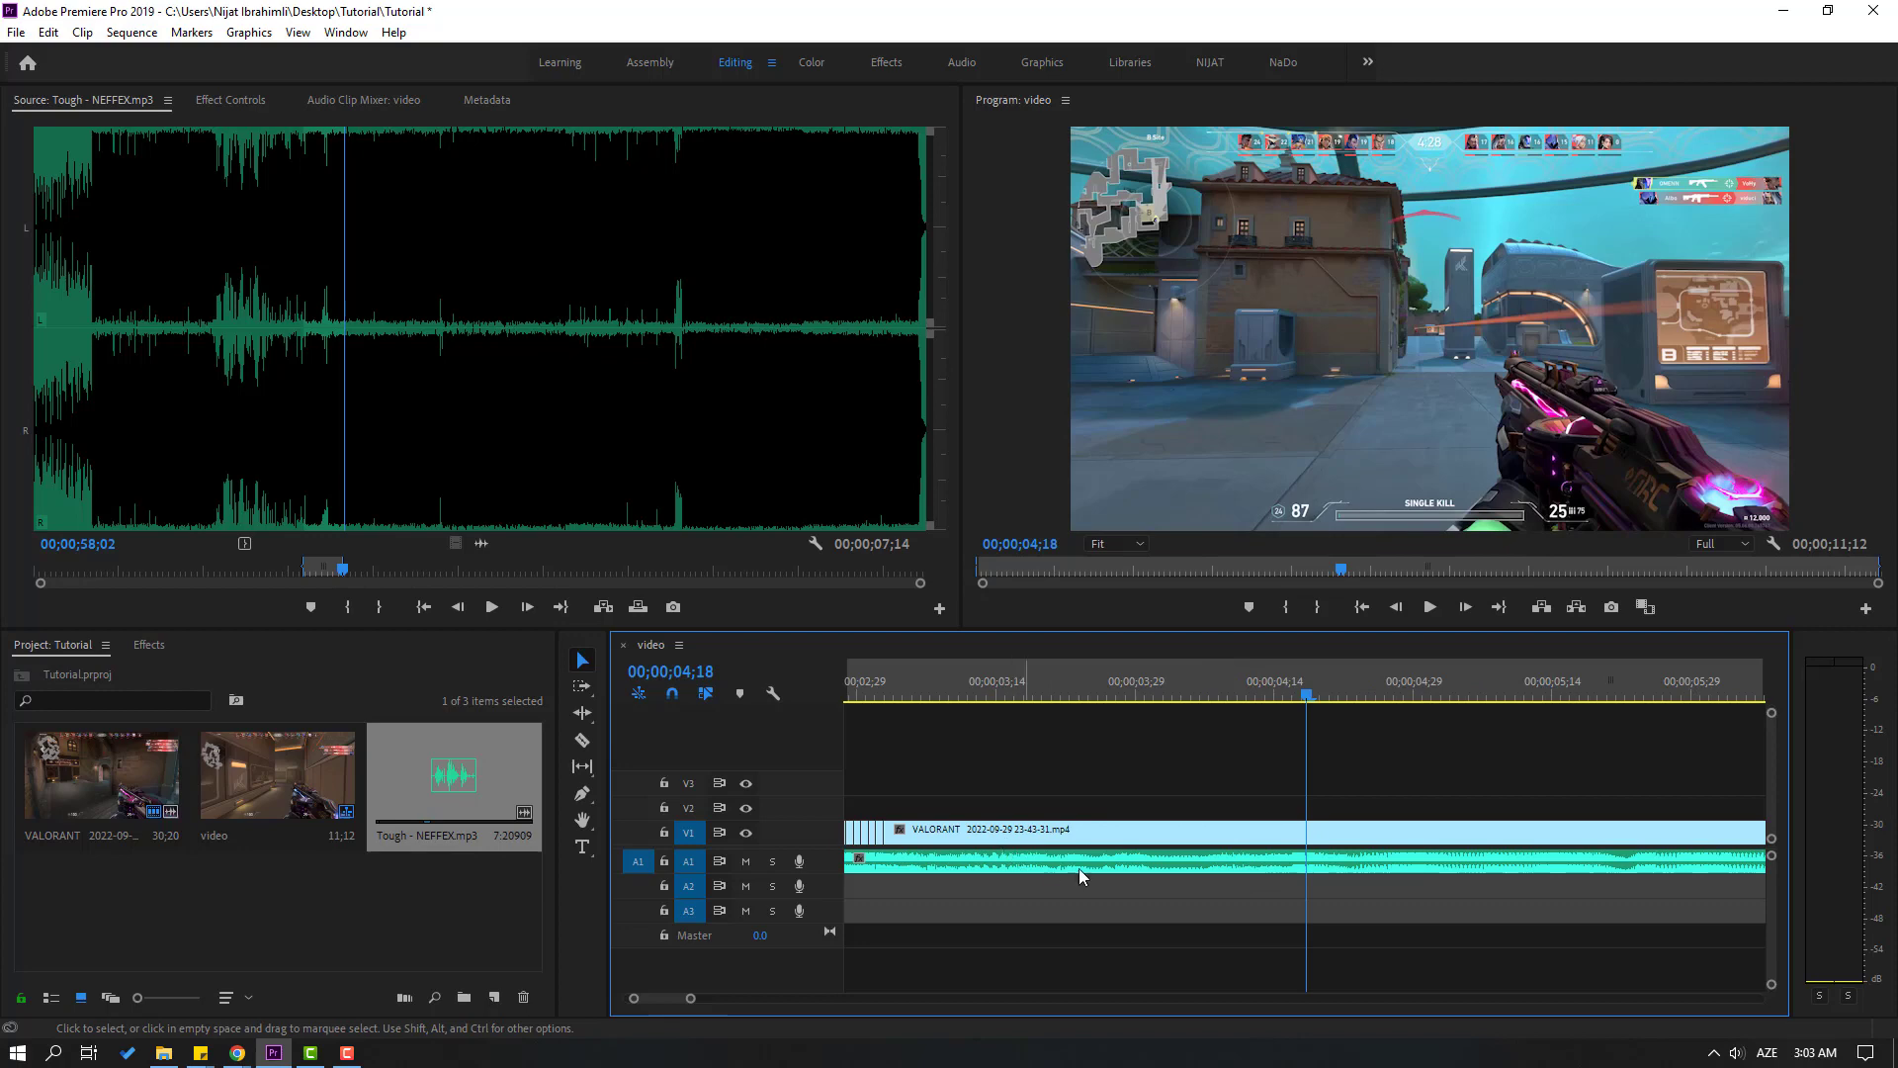
click(1286, 697)
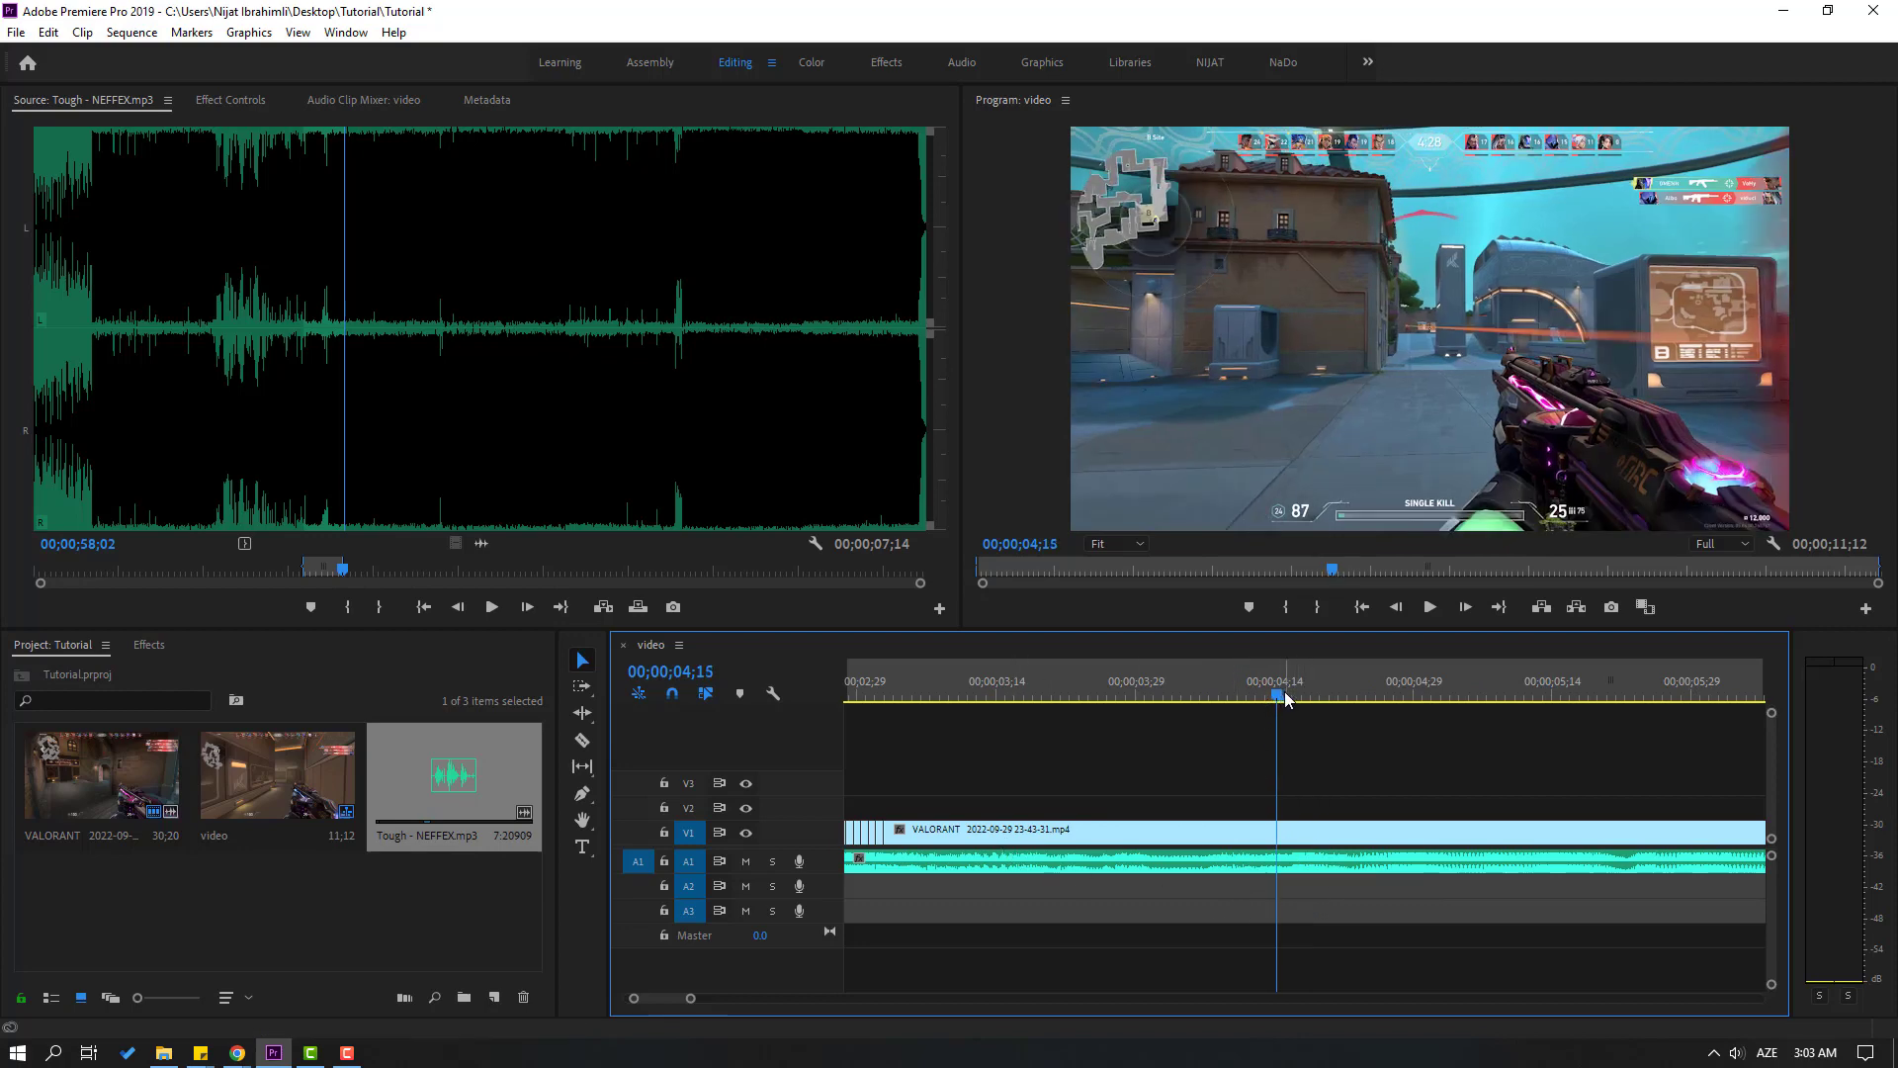
key(space)
drag(1285, 690, 1297, 690)
key(c)
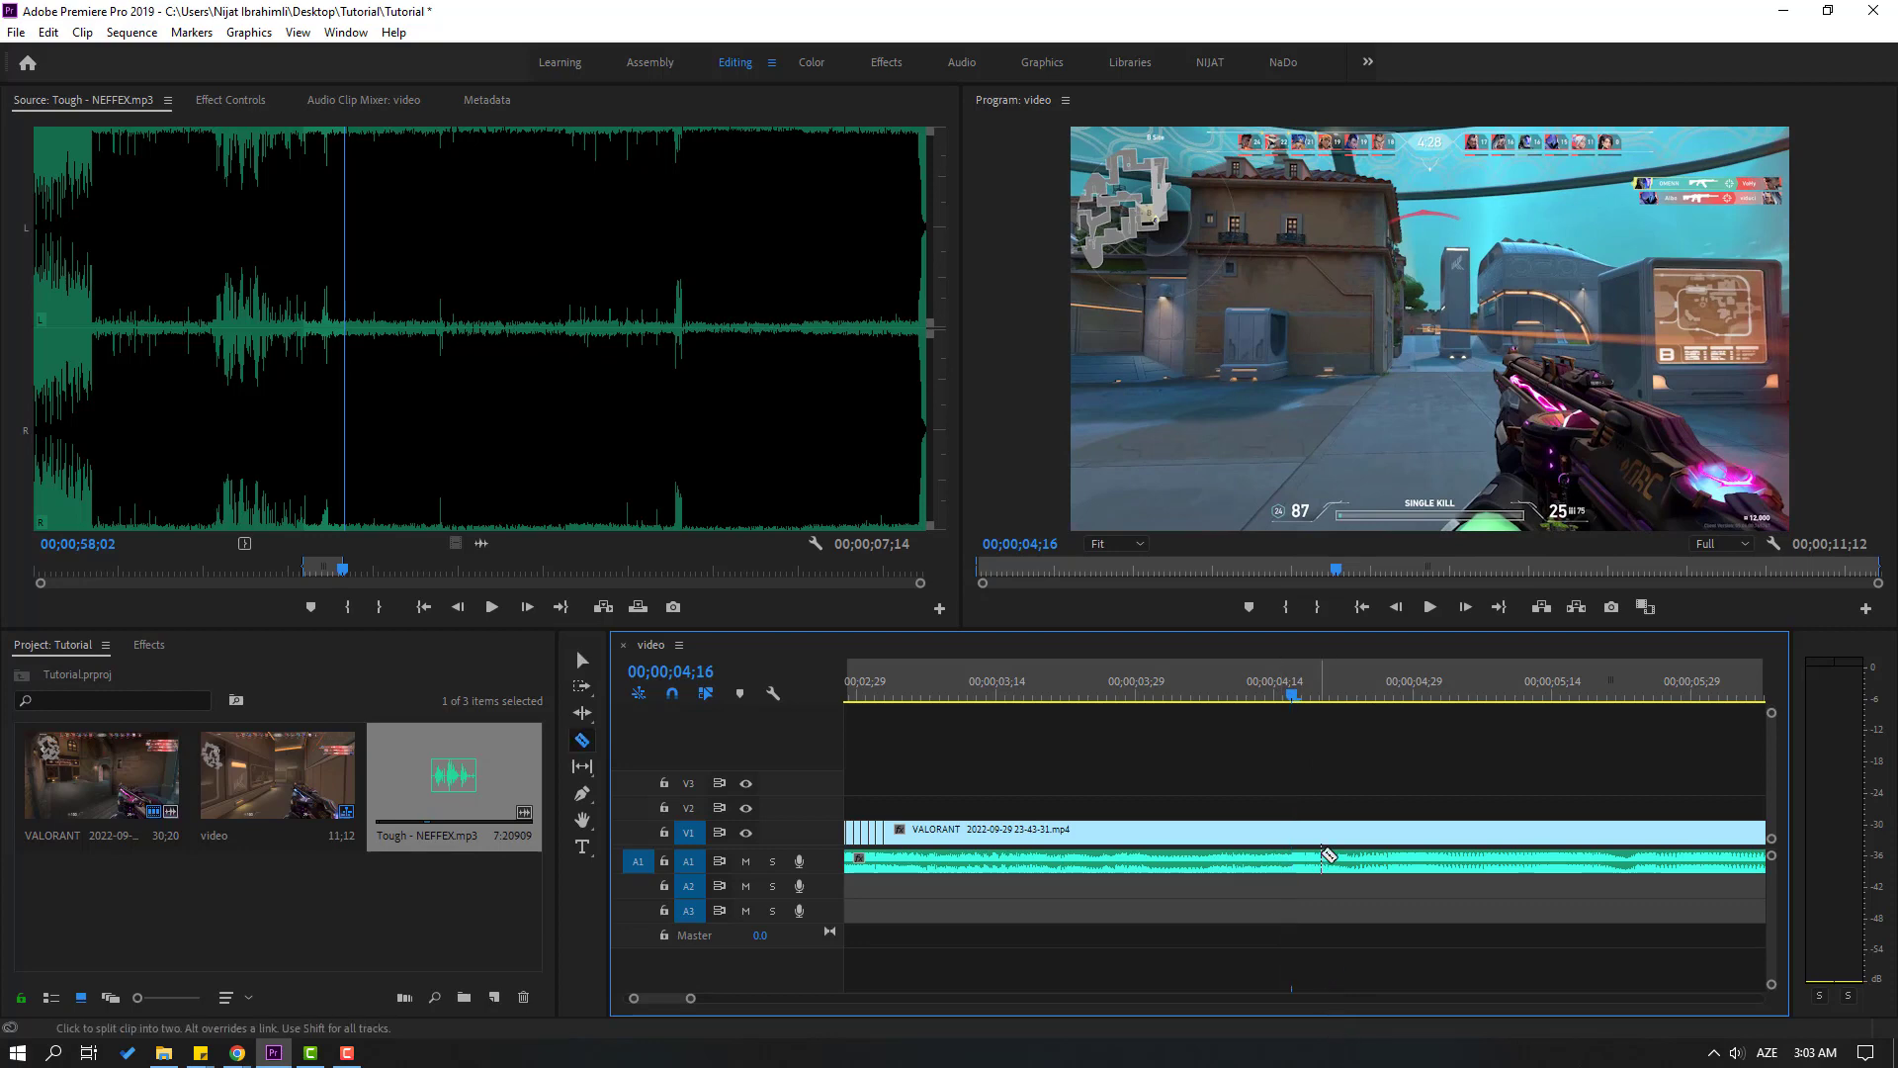
click(1295, 831)
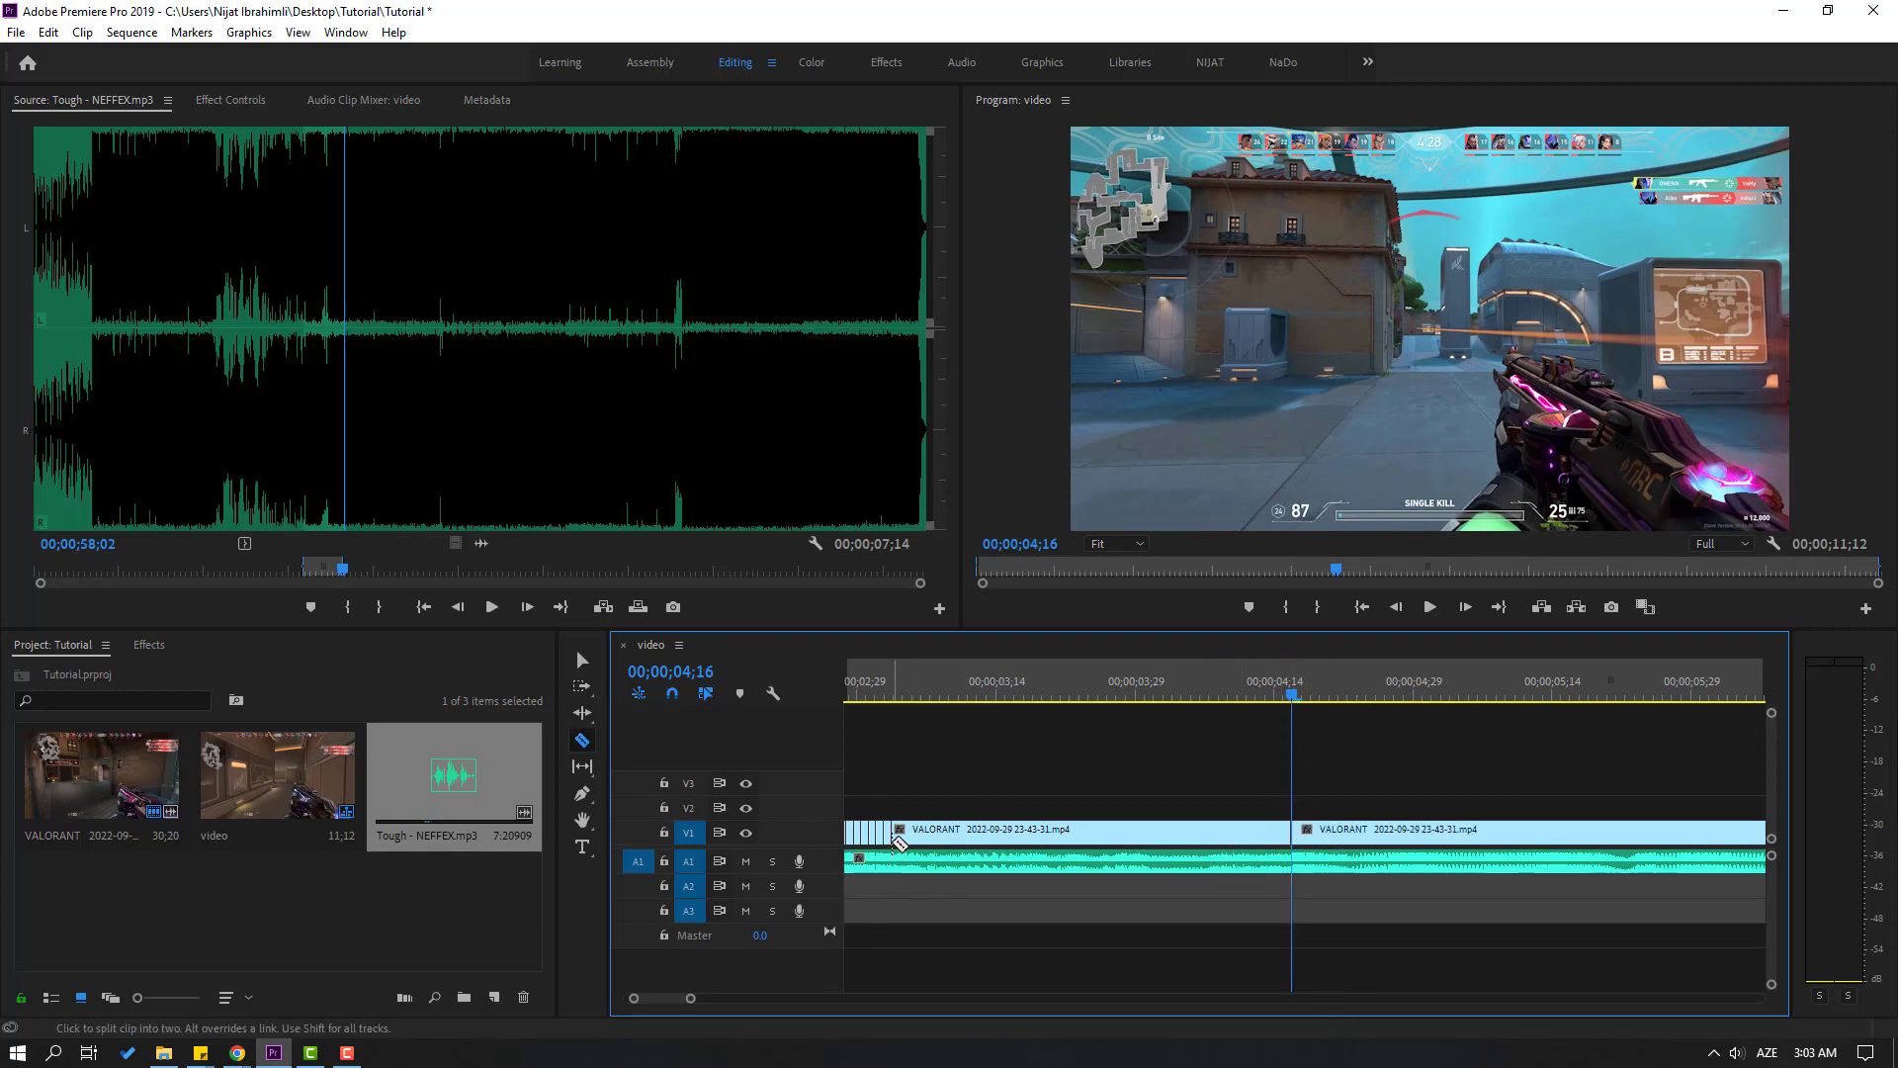
Continue cutting the V1 gameplay clip into single-frame pieces from about 00;00;03;03 to 00;00;03;15
click(894, 839)
click(901, 838)
click(908, 838)
click(916, 837)
click(930, 834)
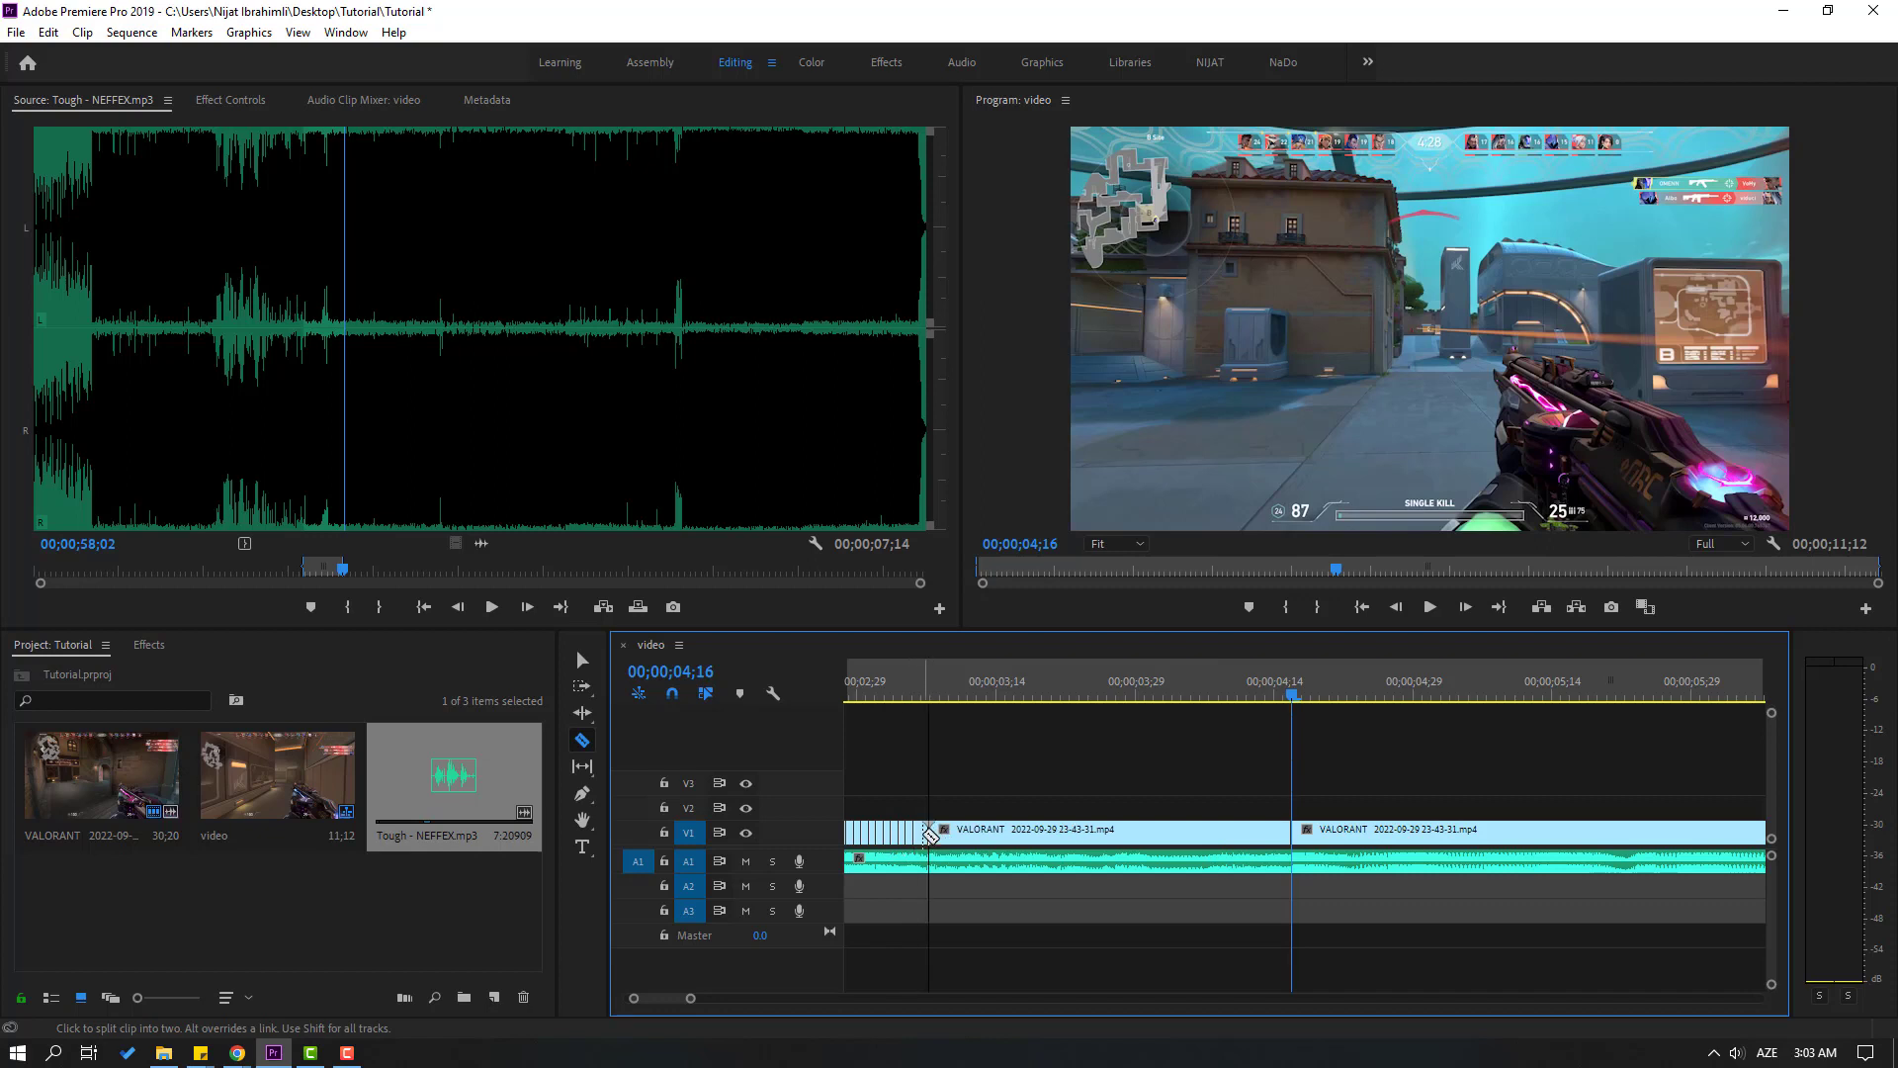
click(937, 833)
click(944, 834)
click(951, 834)
click(959, 833)
click(973, 834)
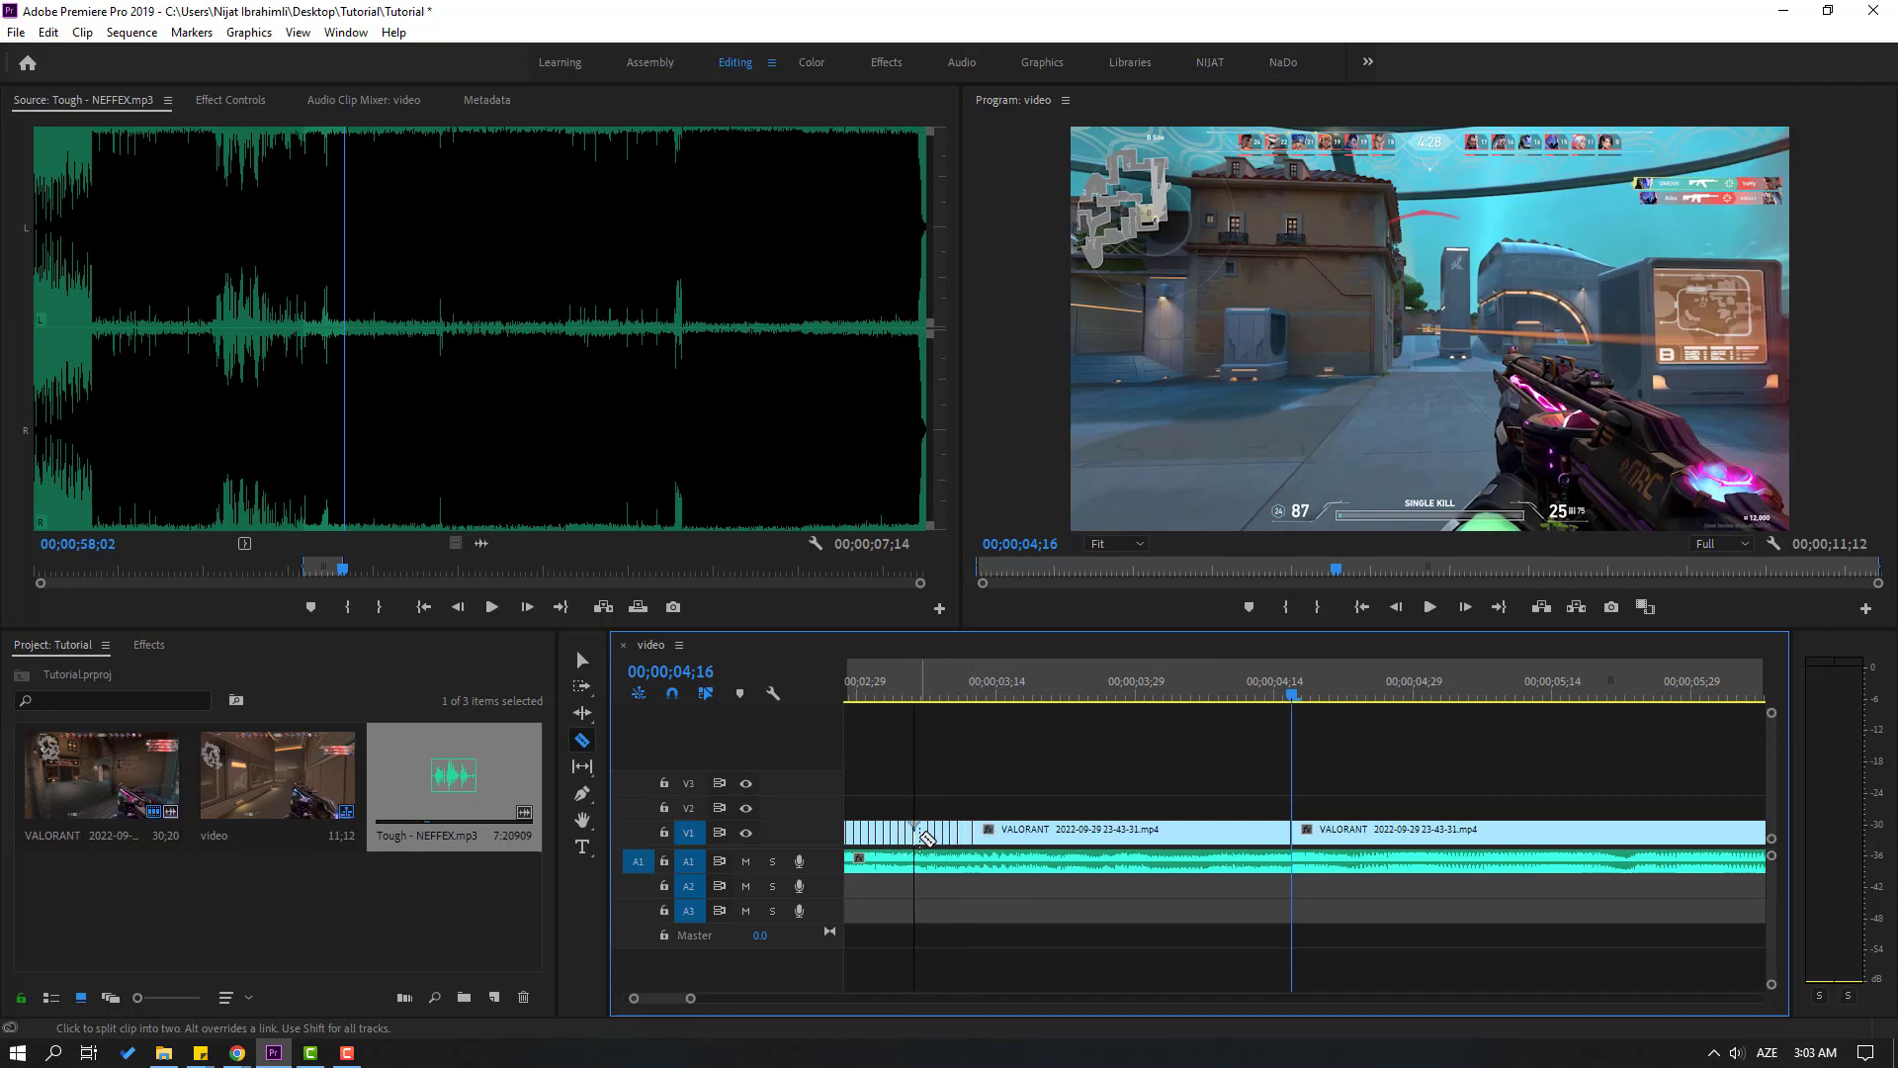
click(981, 832)
click(996, 832)
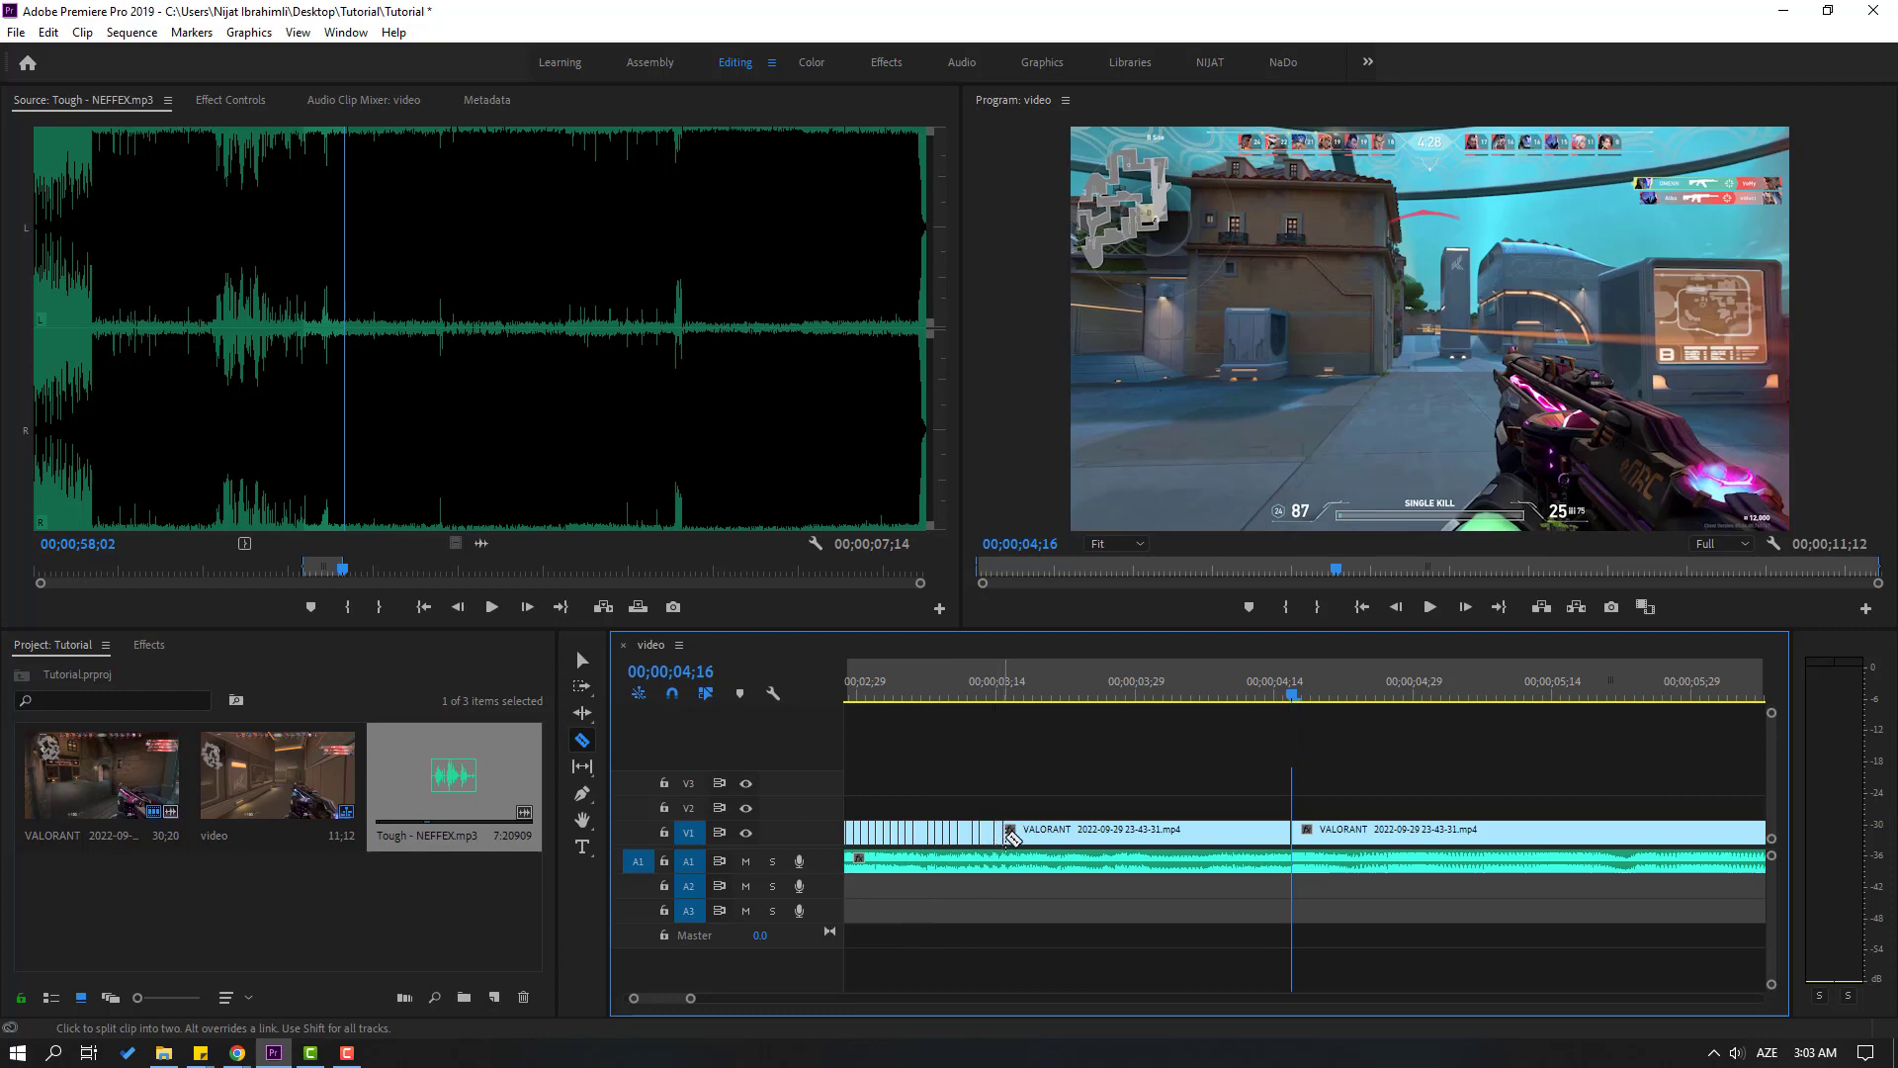
click(1003, 832)
Split the longer V1 pieces missed around 00;00;03;12 so that single-frame cuts run to about 00;00;03;16
click(927, 684)
key(=)
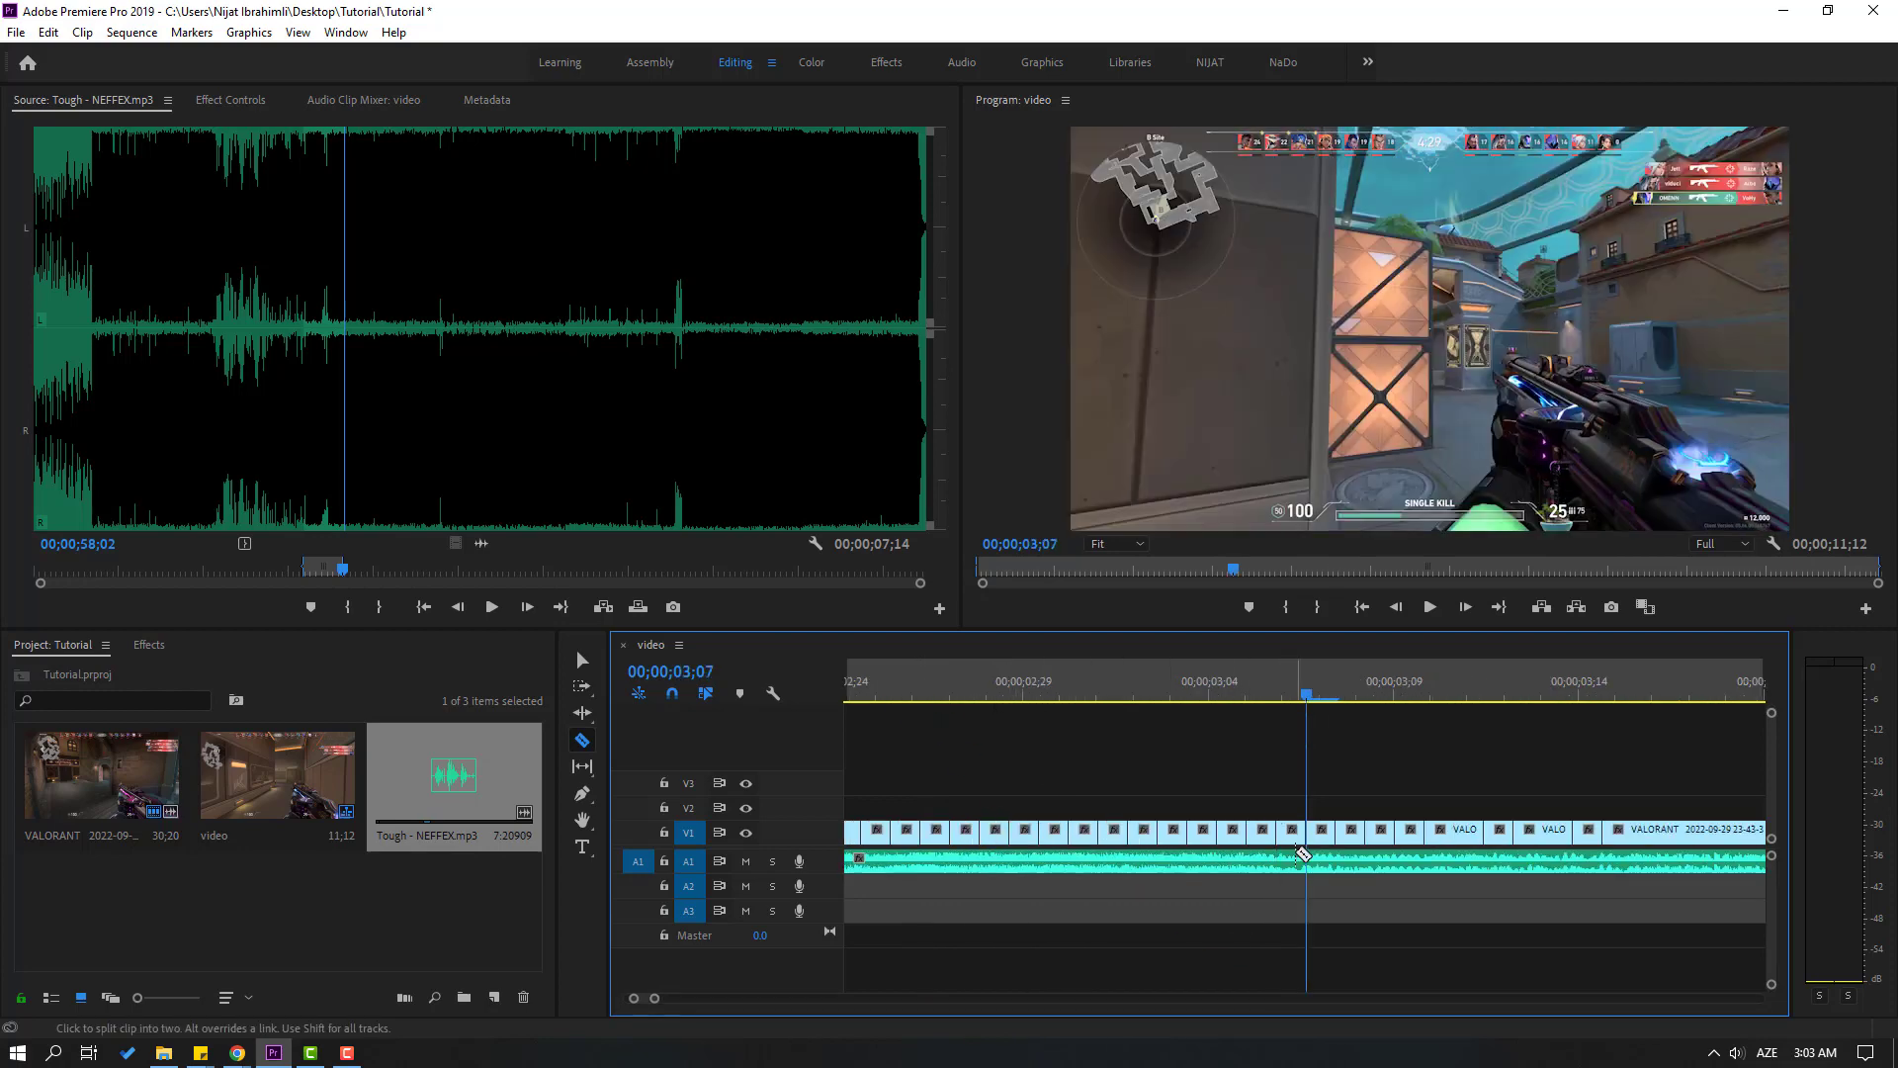
key(minus)
key(shift+Right)
key(=)
key(=)
click(1366, 832)
click(1455, 832)
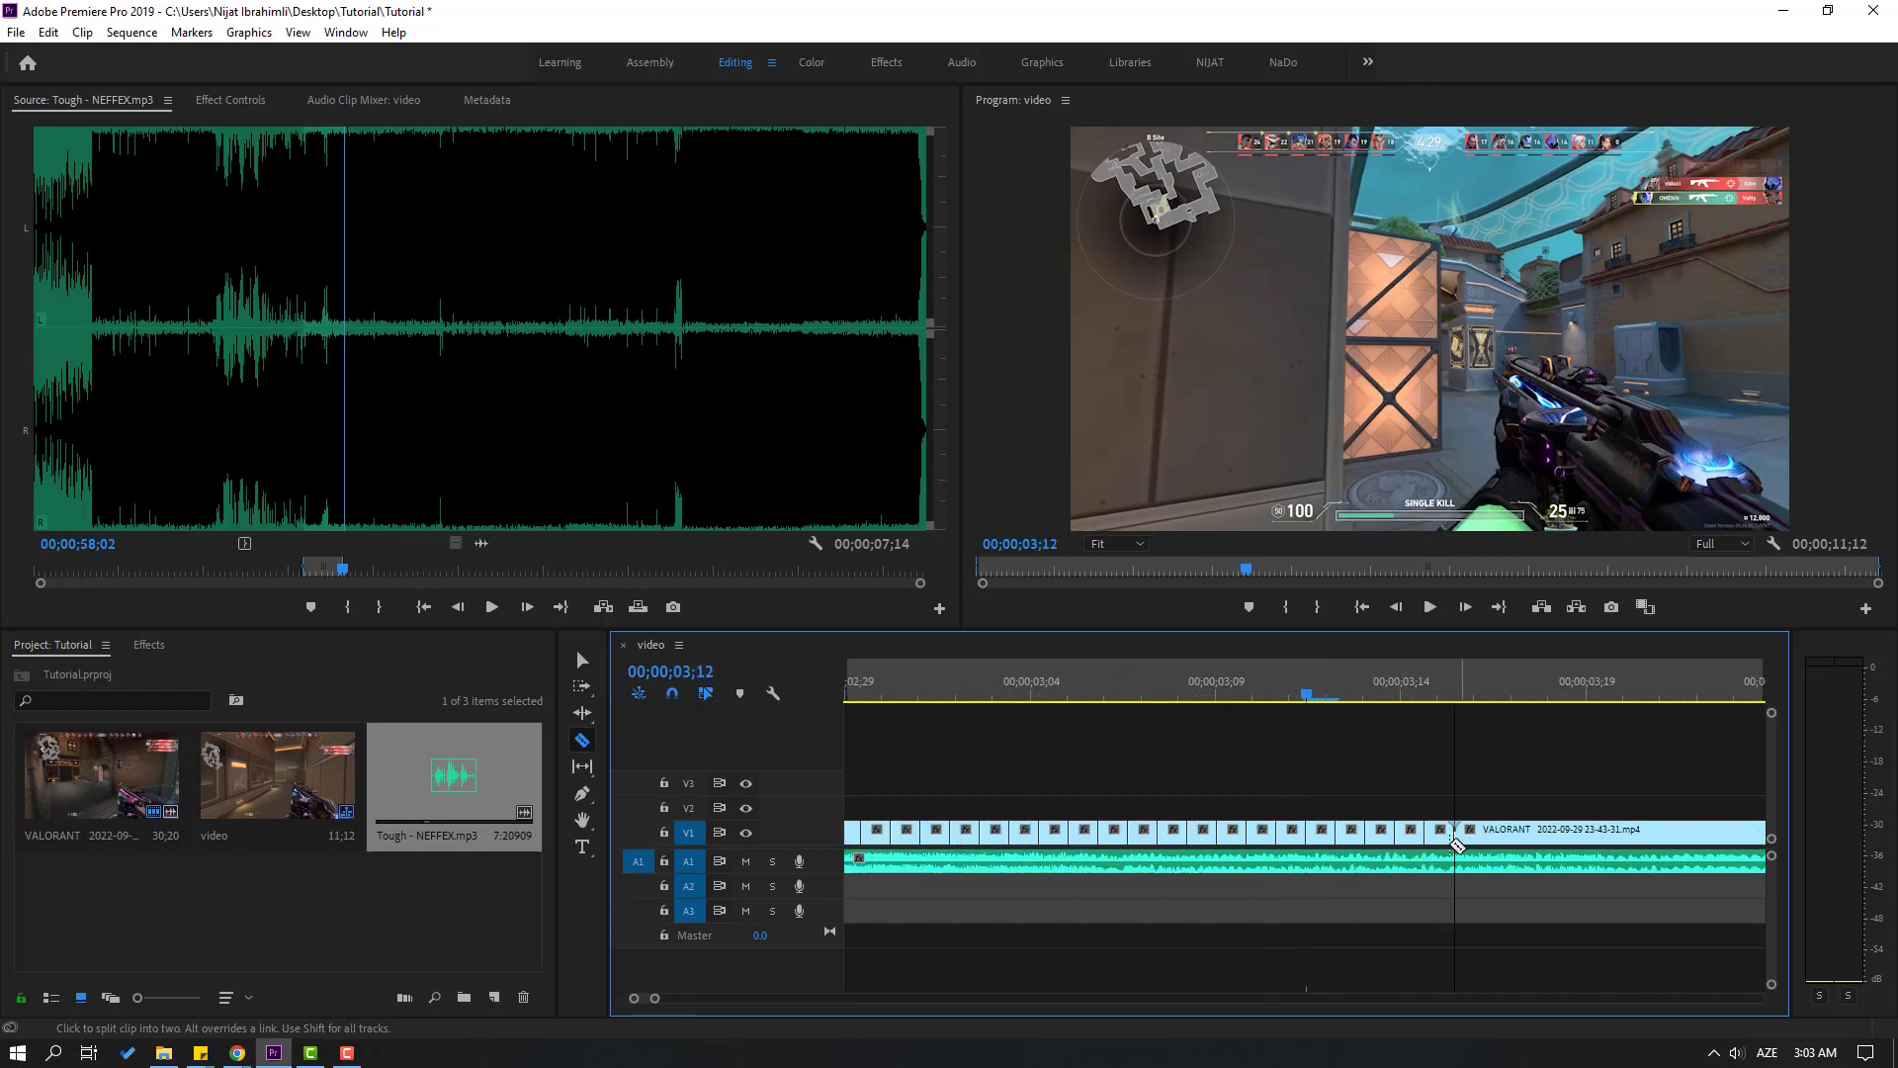
Cut the V1 gameplay clip into single-frame pieces from about 00;00;03;16 up to 00;00;04;02
key(shift+Right)
click(1306, 832)
click(1336, 832)
click(1484, 832)
click(1514, 832)
click(1662, 832)
key(shift+Right)
key(shift+Right)
key(shift+Right)
click(1128, 832)
click(1276, 832)
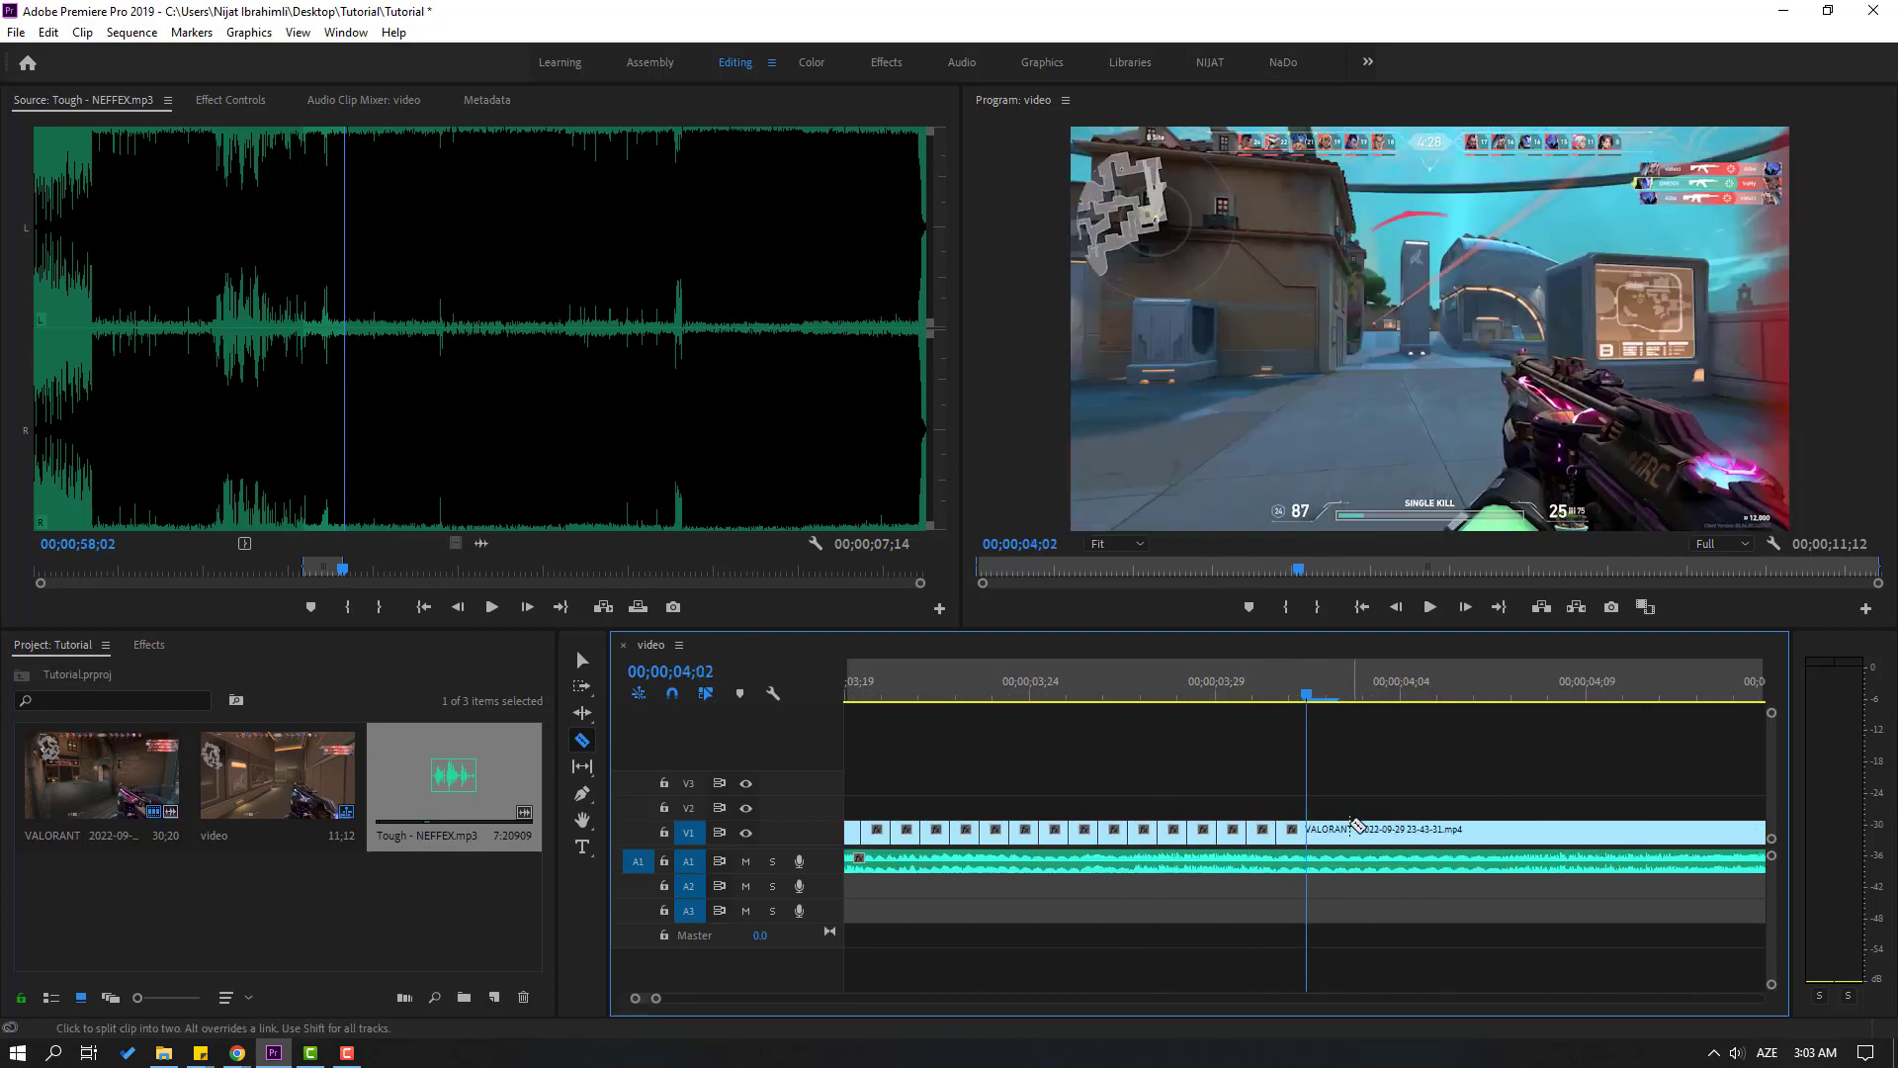
Finish the single-frame cuts on V1 from 00;00;04;02 up to the existing split at 00;00;04;16
click(1365, 833)
click(1573, 832)
key(shift+Right)
key(shift+Right)
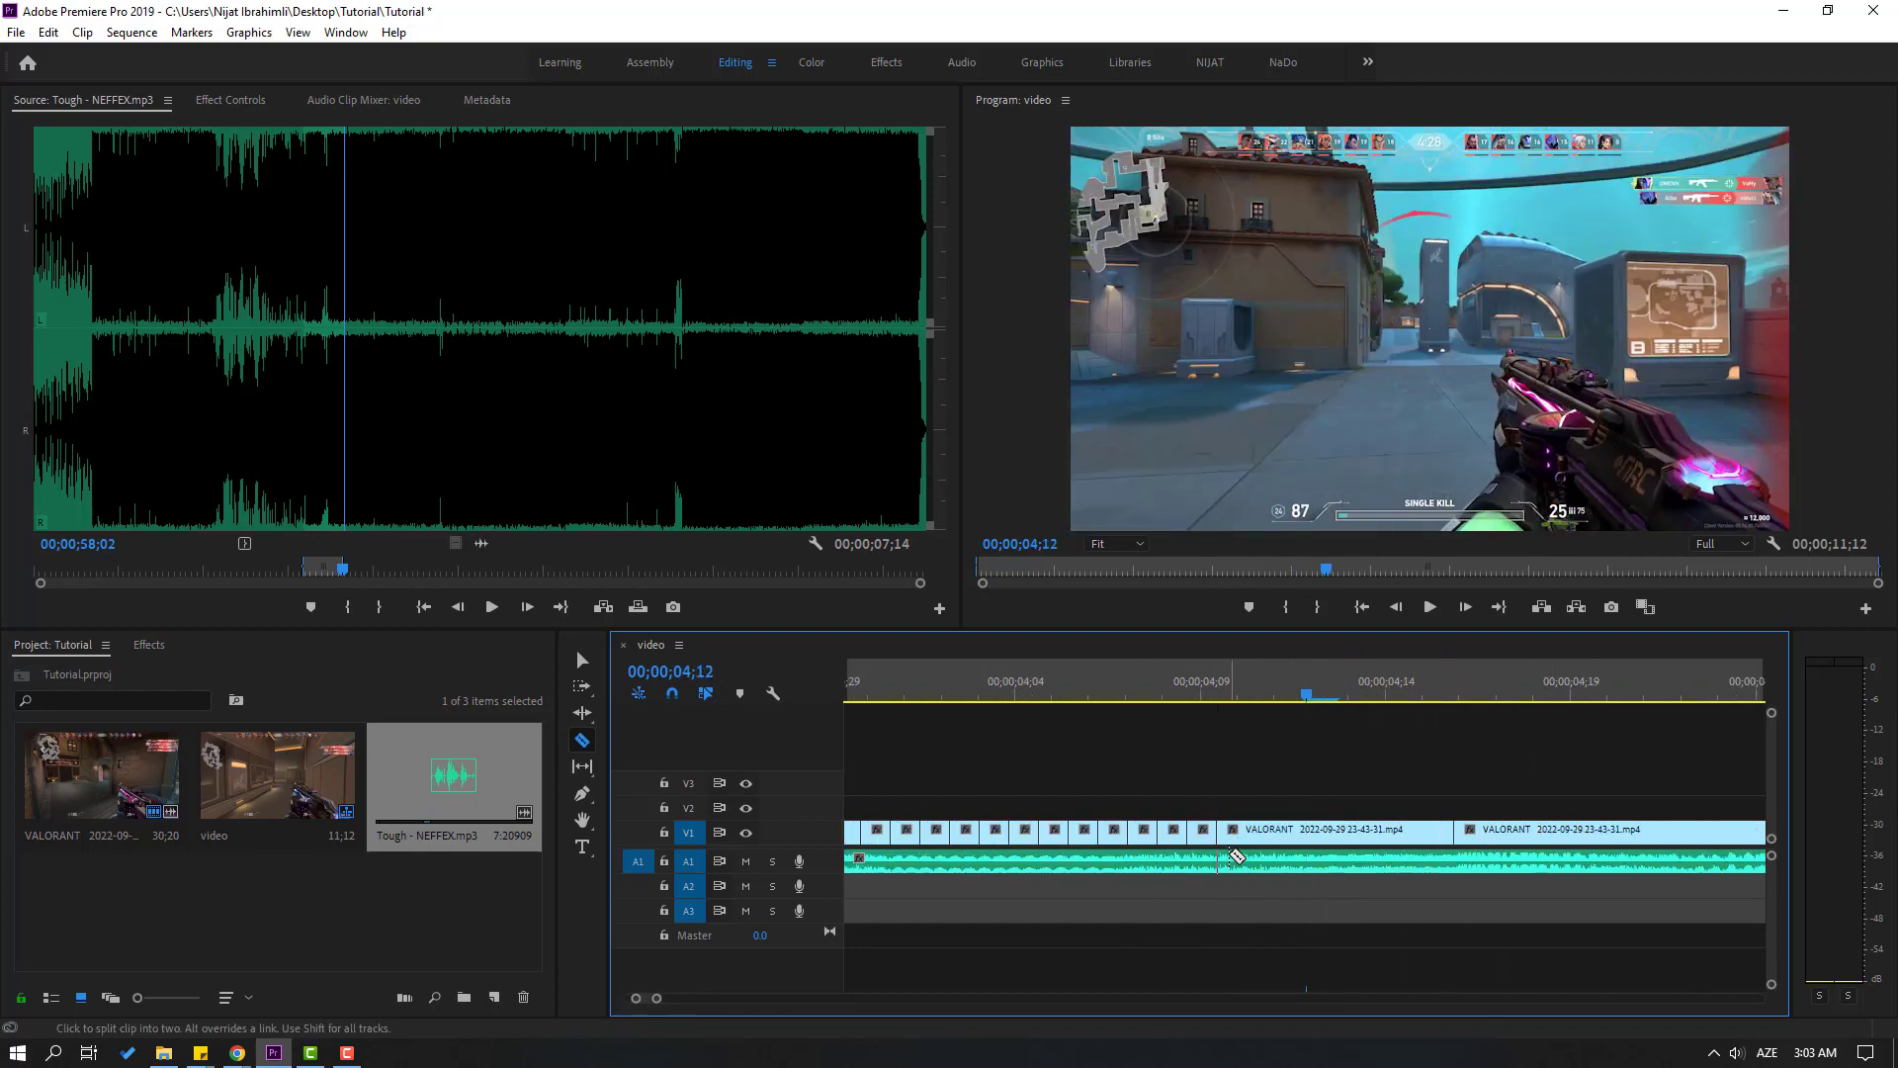
click(1276, 832)
click(1306, 833)
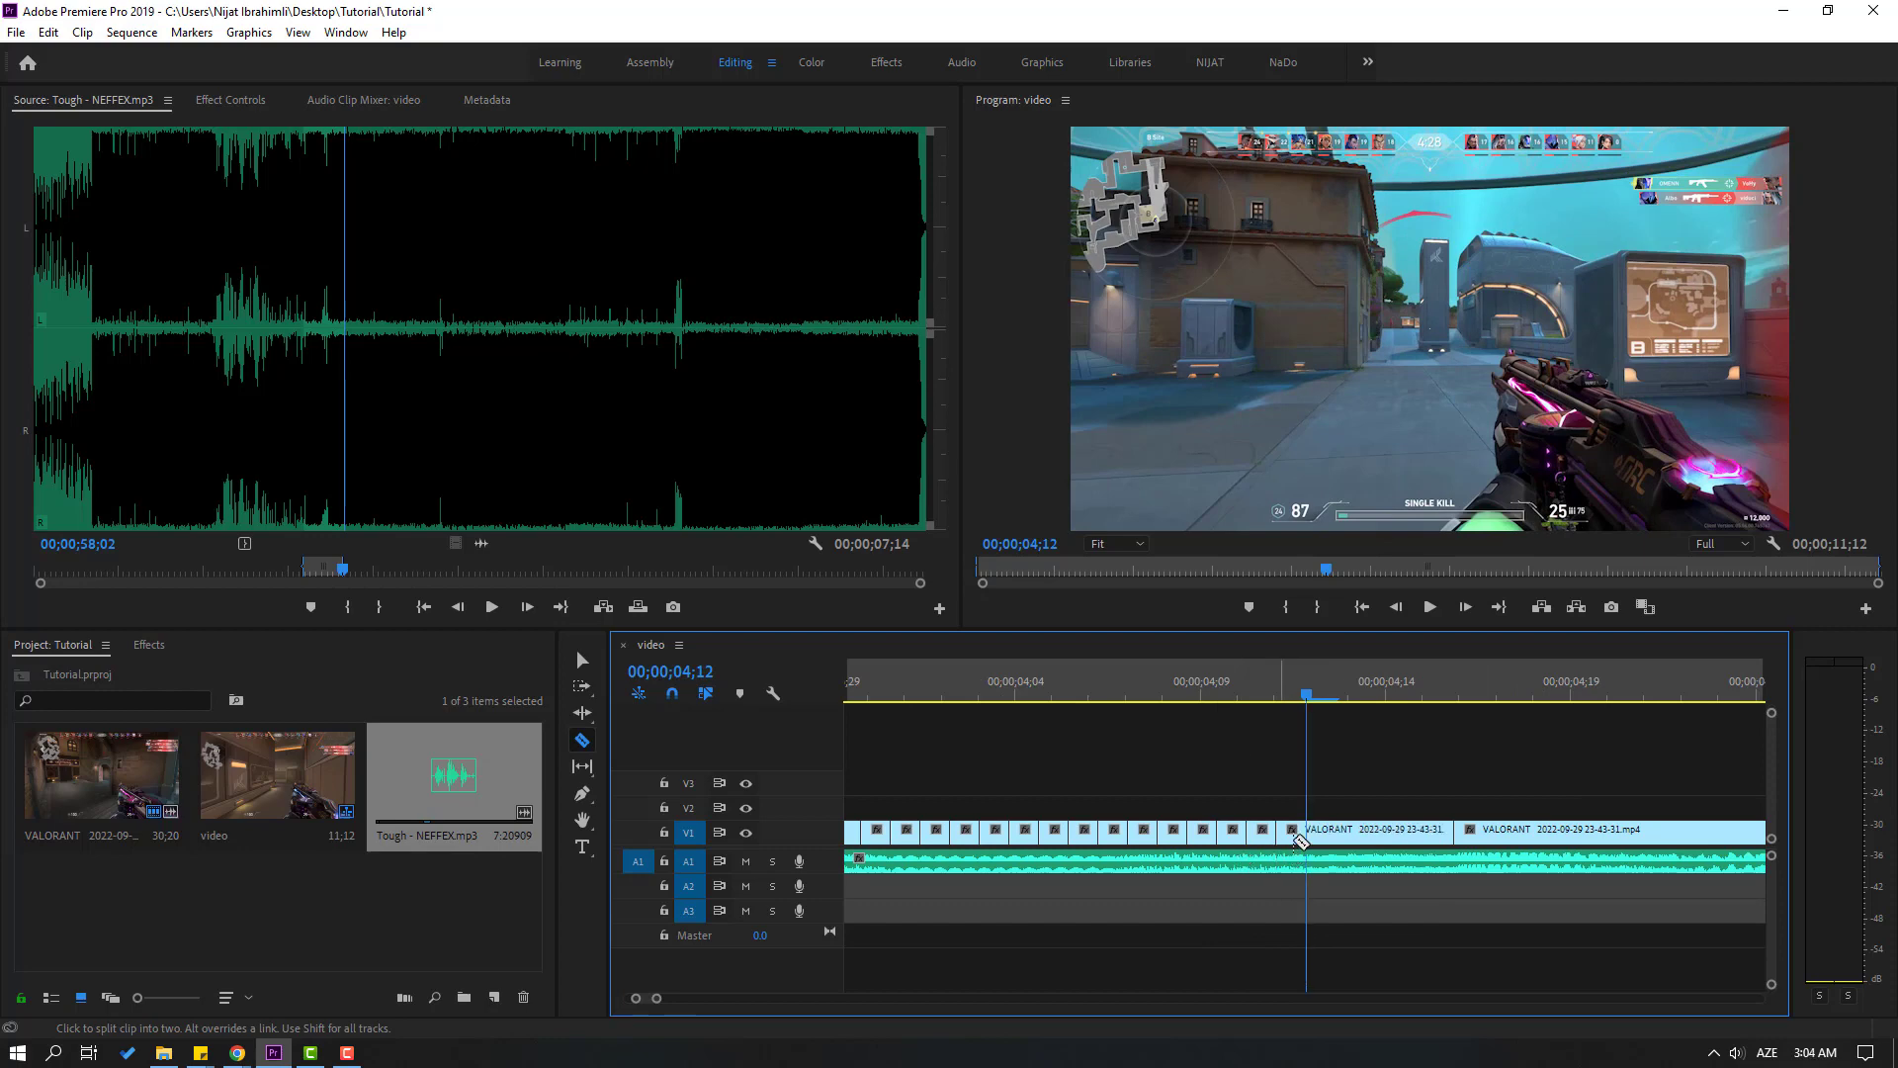
click(1336, 832)
click(1395, 833)
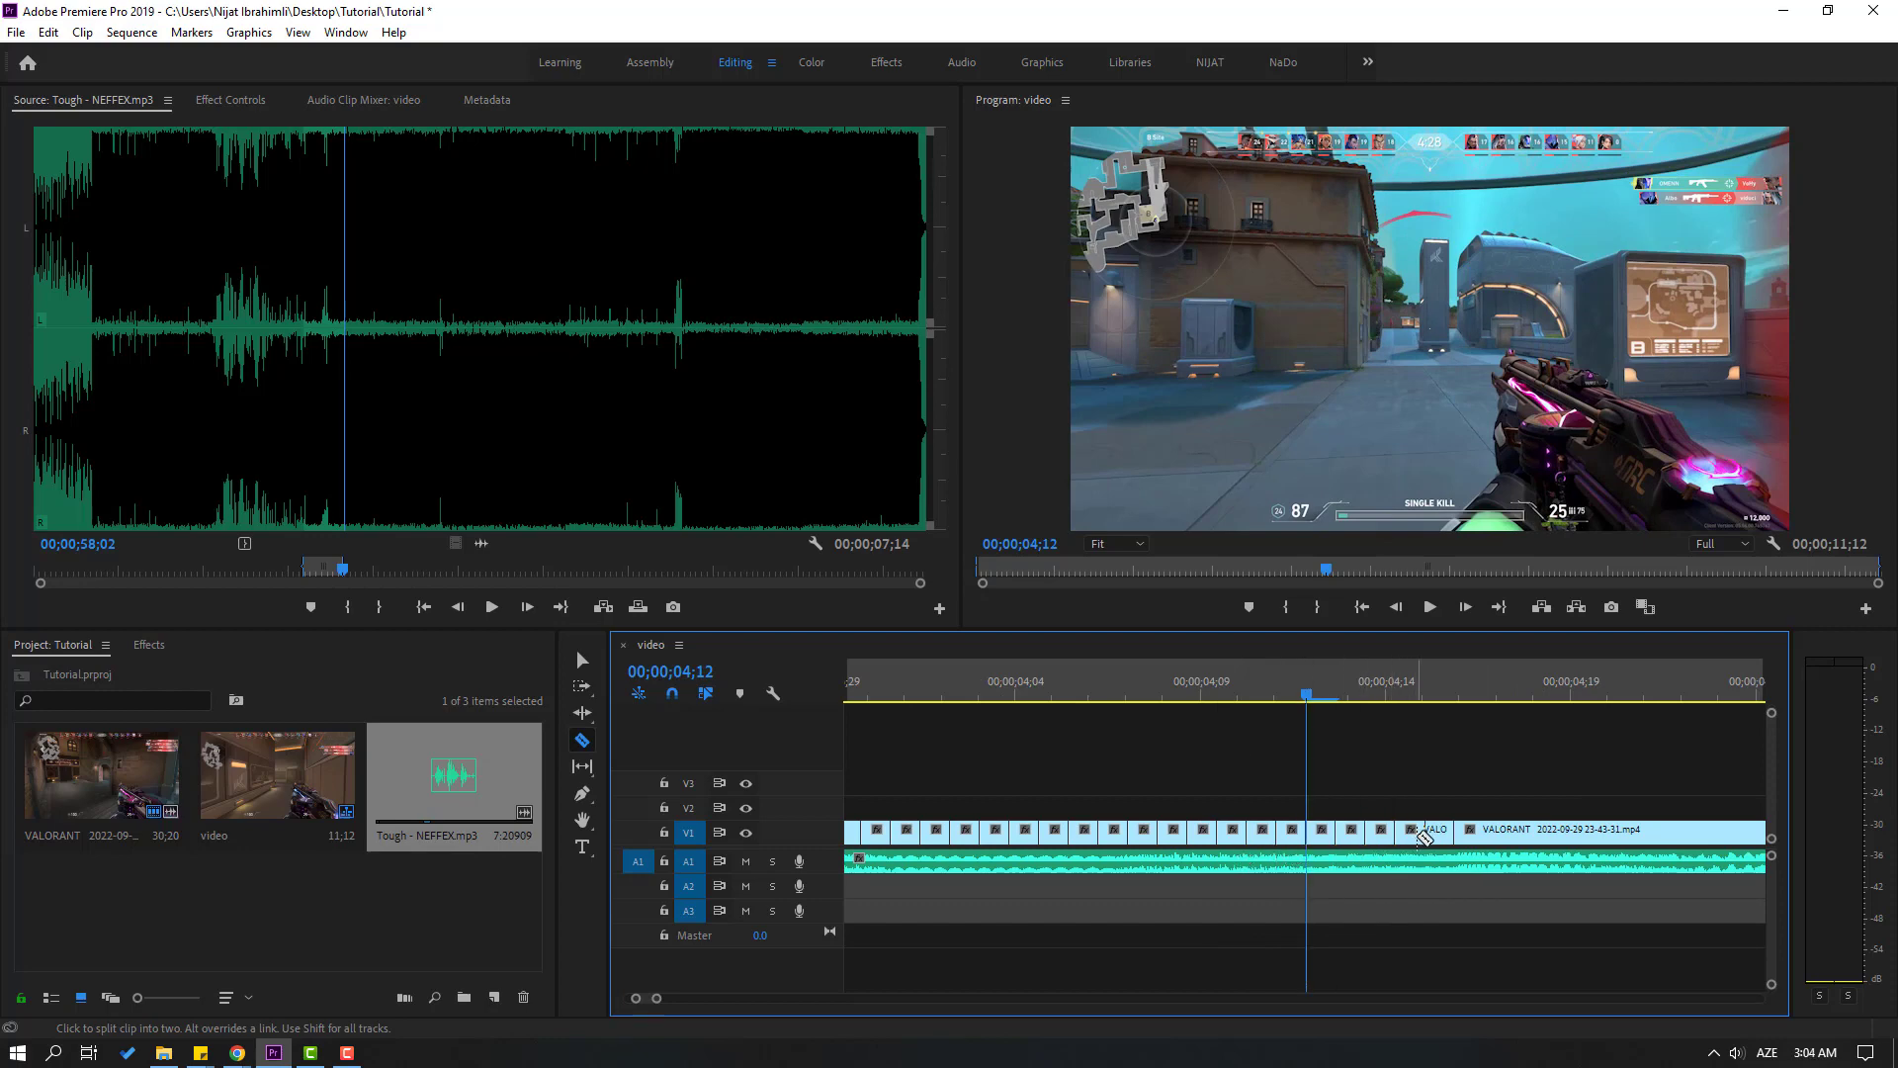
Activate the Selection tool and return the playhead to the sequence start at 00;00;00;00, with the individual frame pieces in view
key(v)
key(minus)
key(minus)
key(minus)
key(minus)
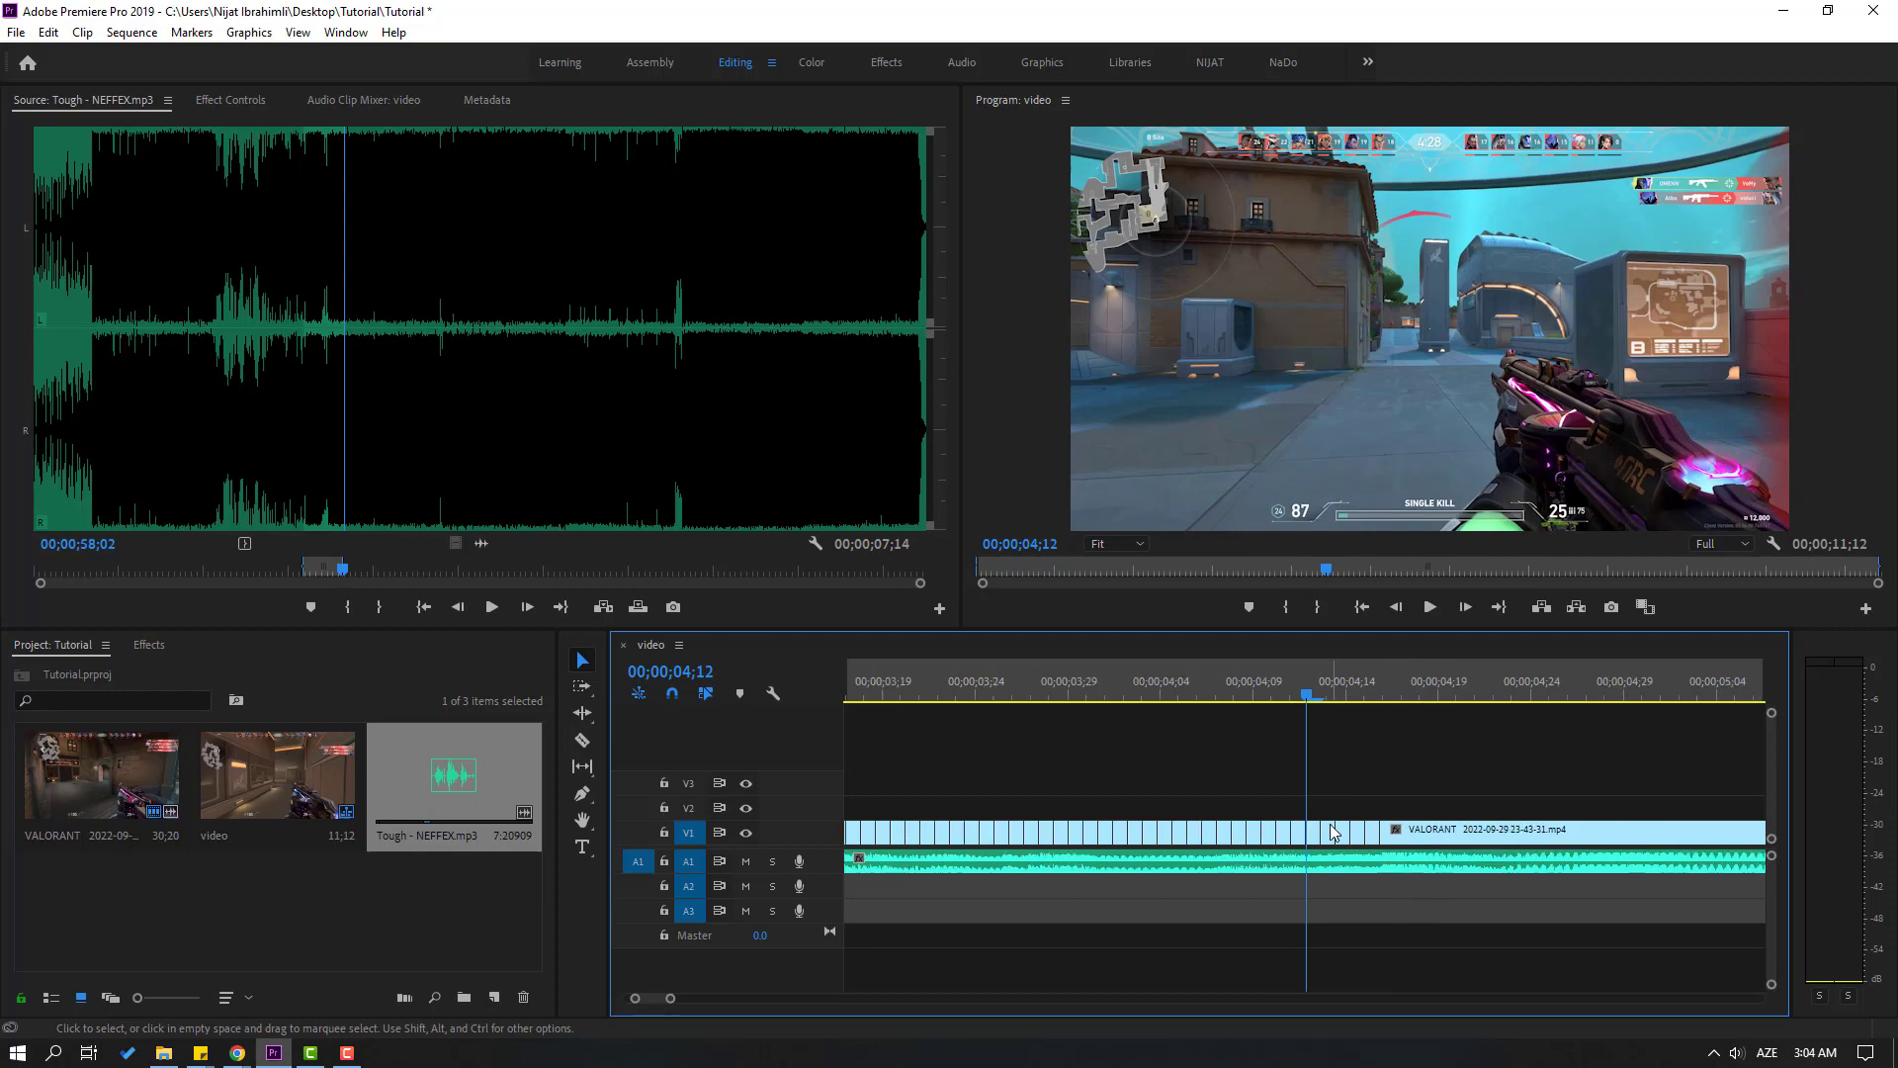
key(minus)
key(space)
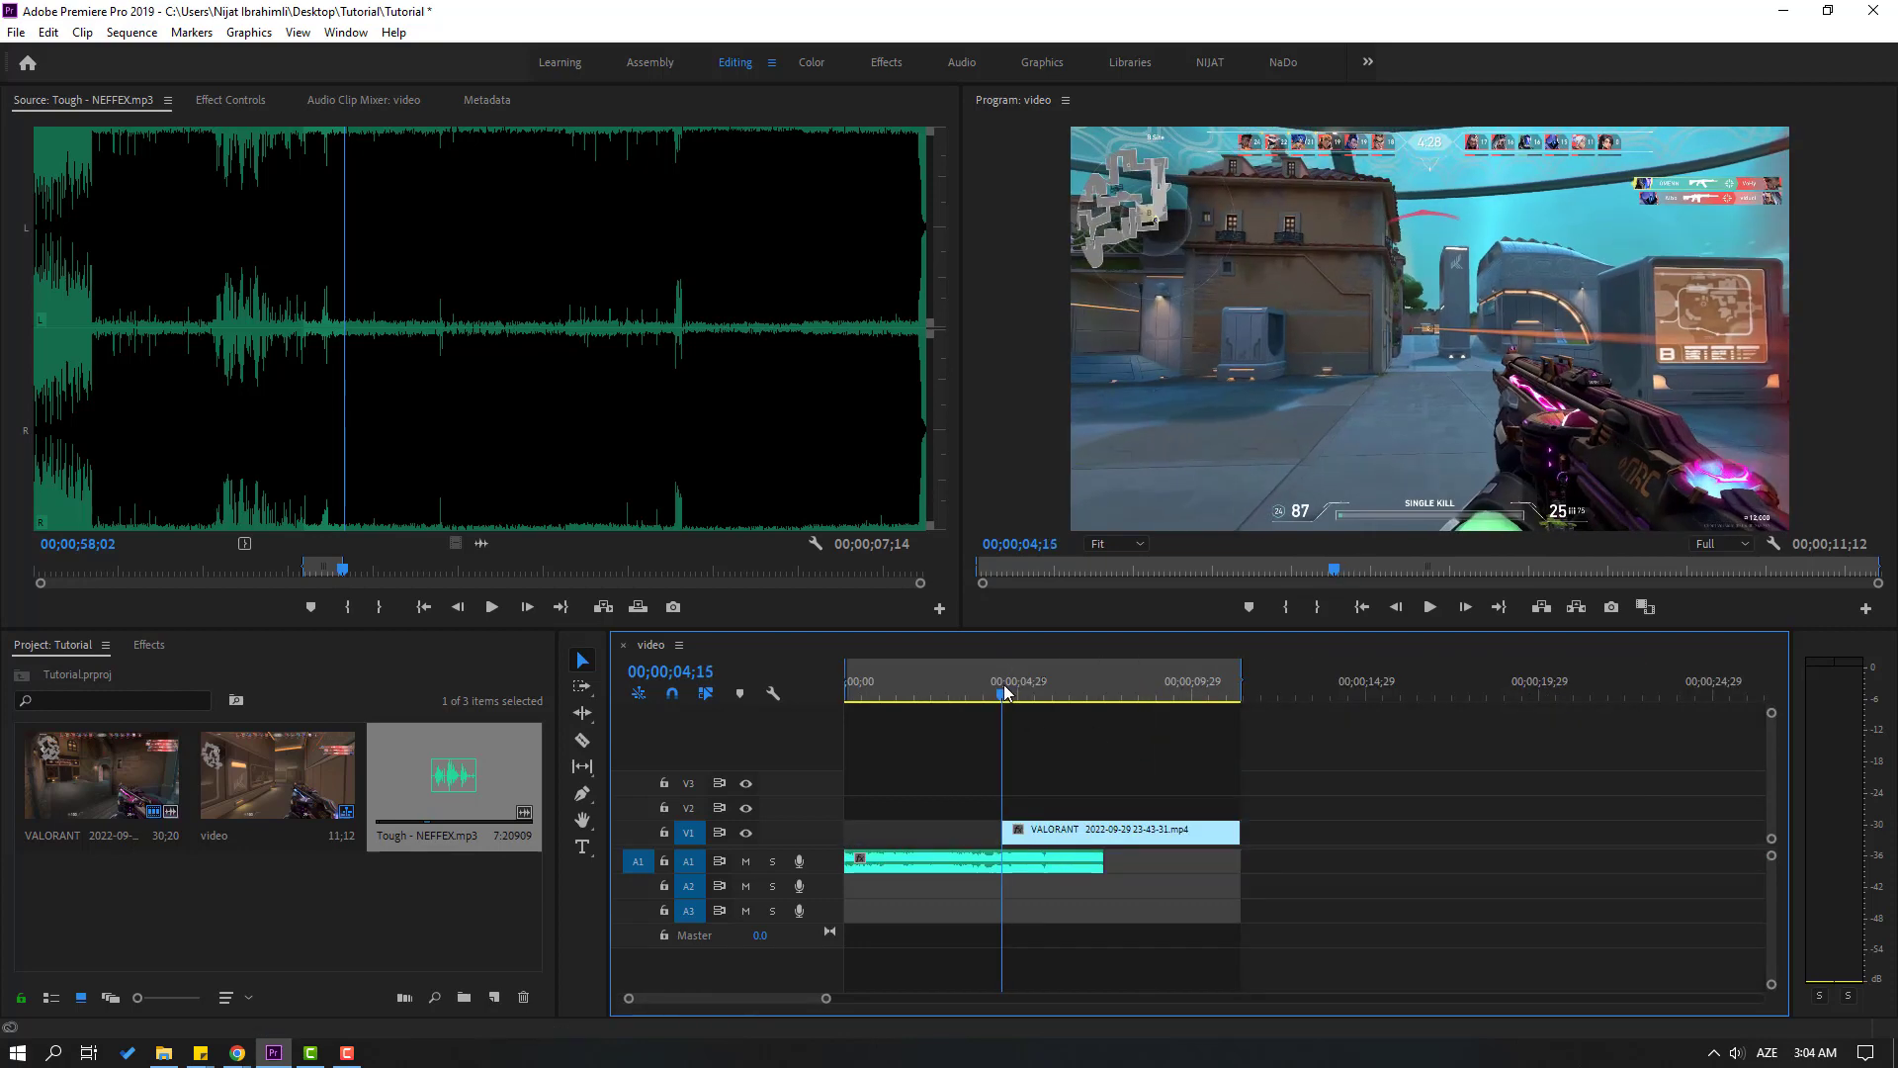
drag(1003, 689, 813, 698)
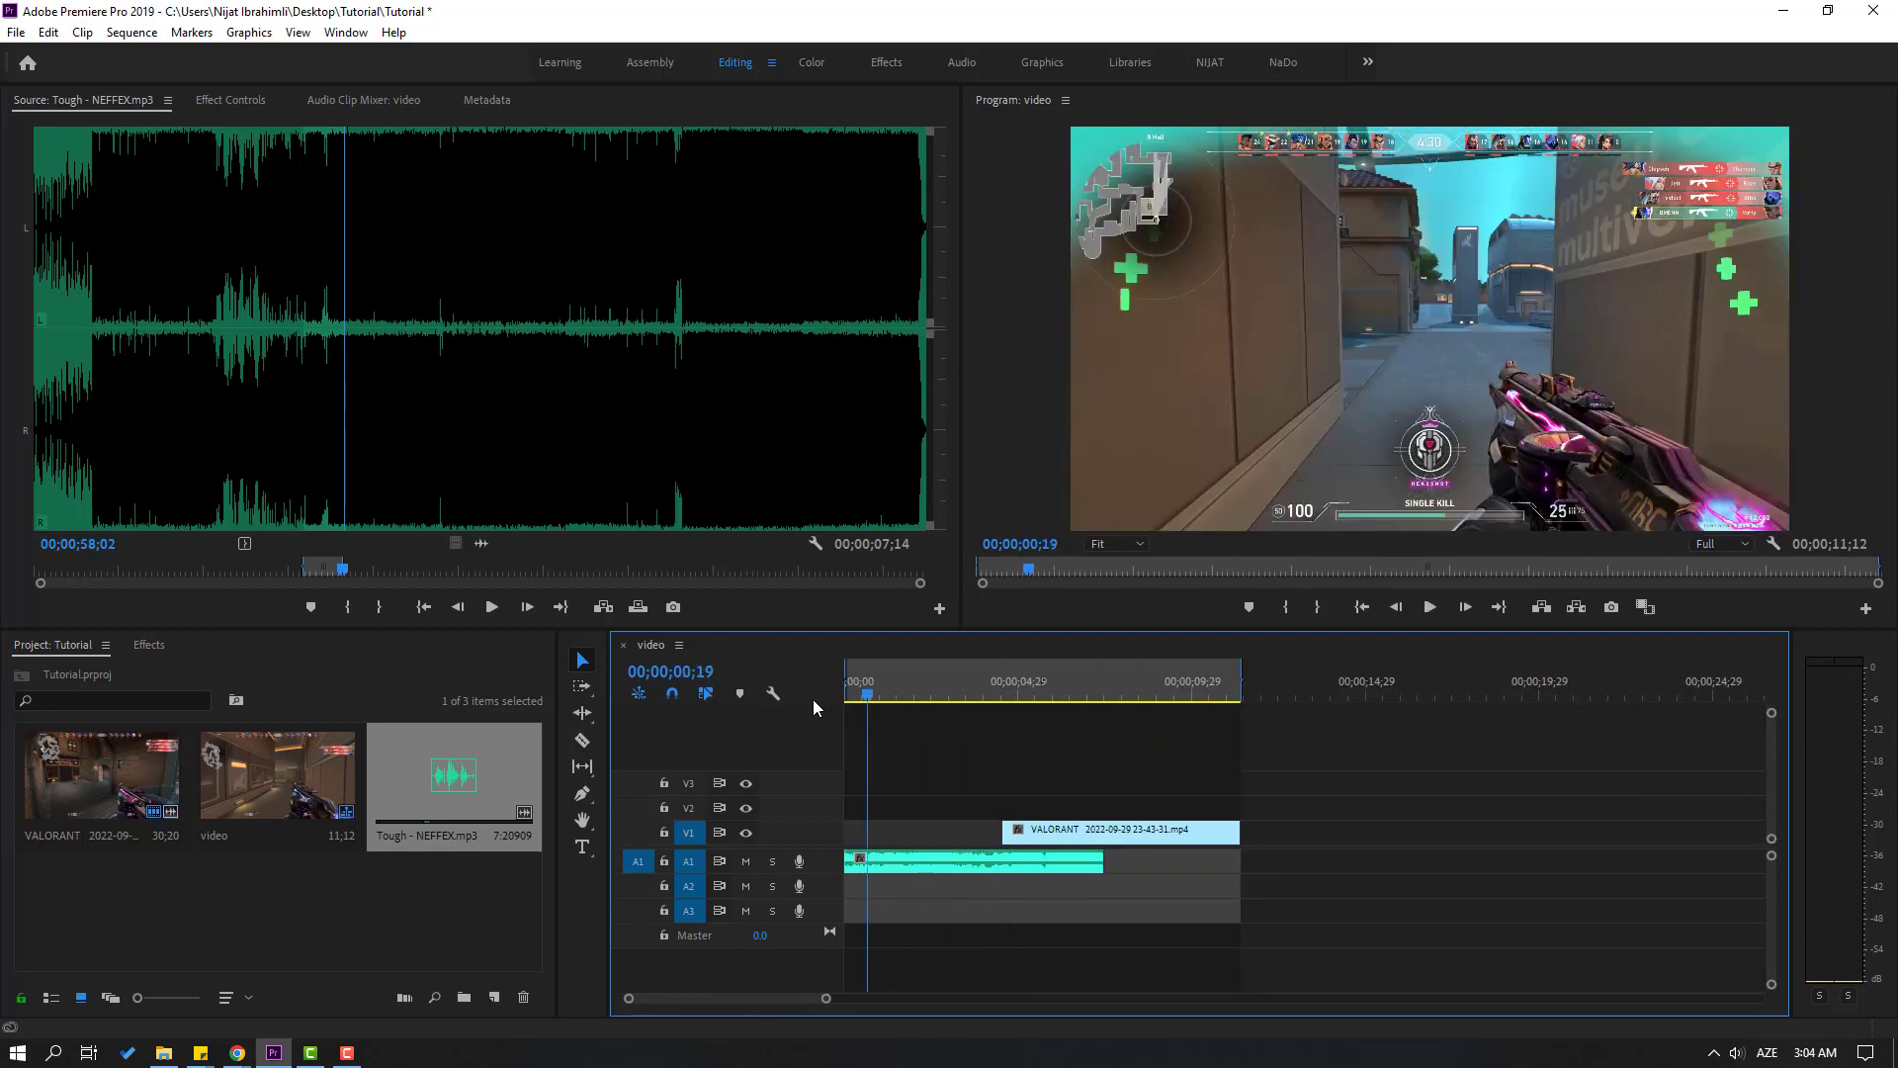
key(equal)
key(equal)
key(equal)
key(equal)
key(equal)
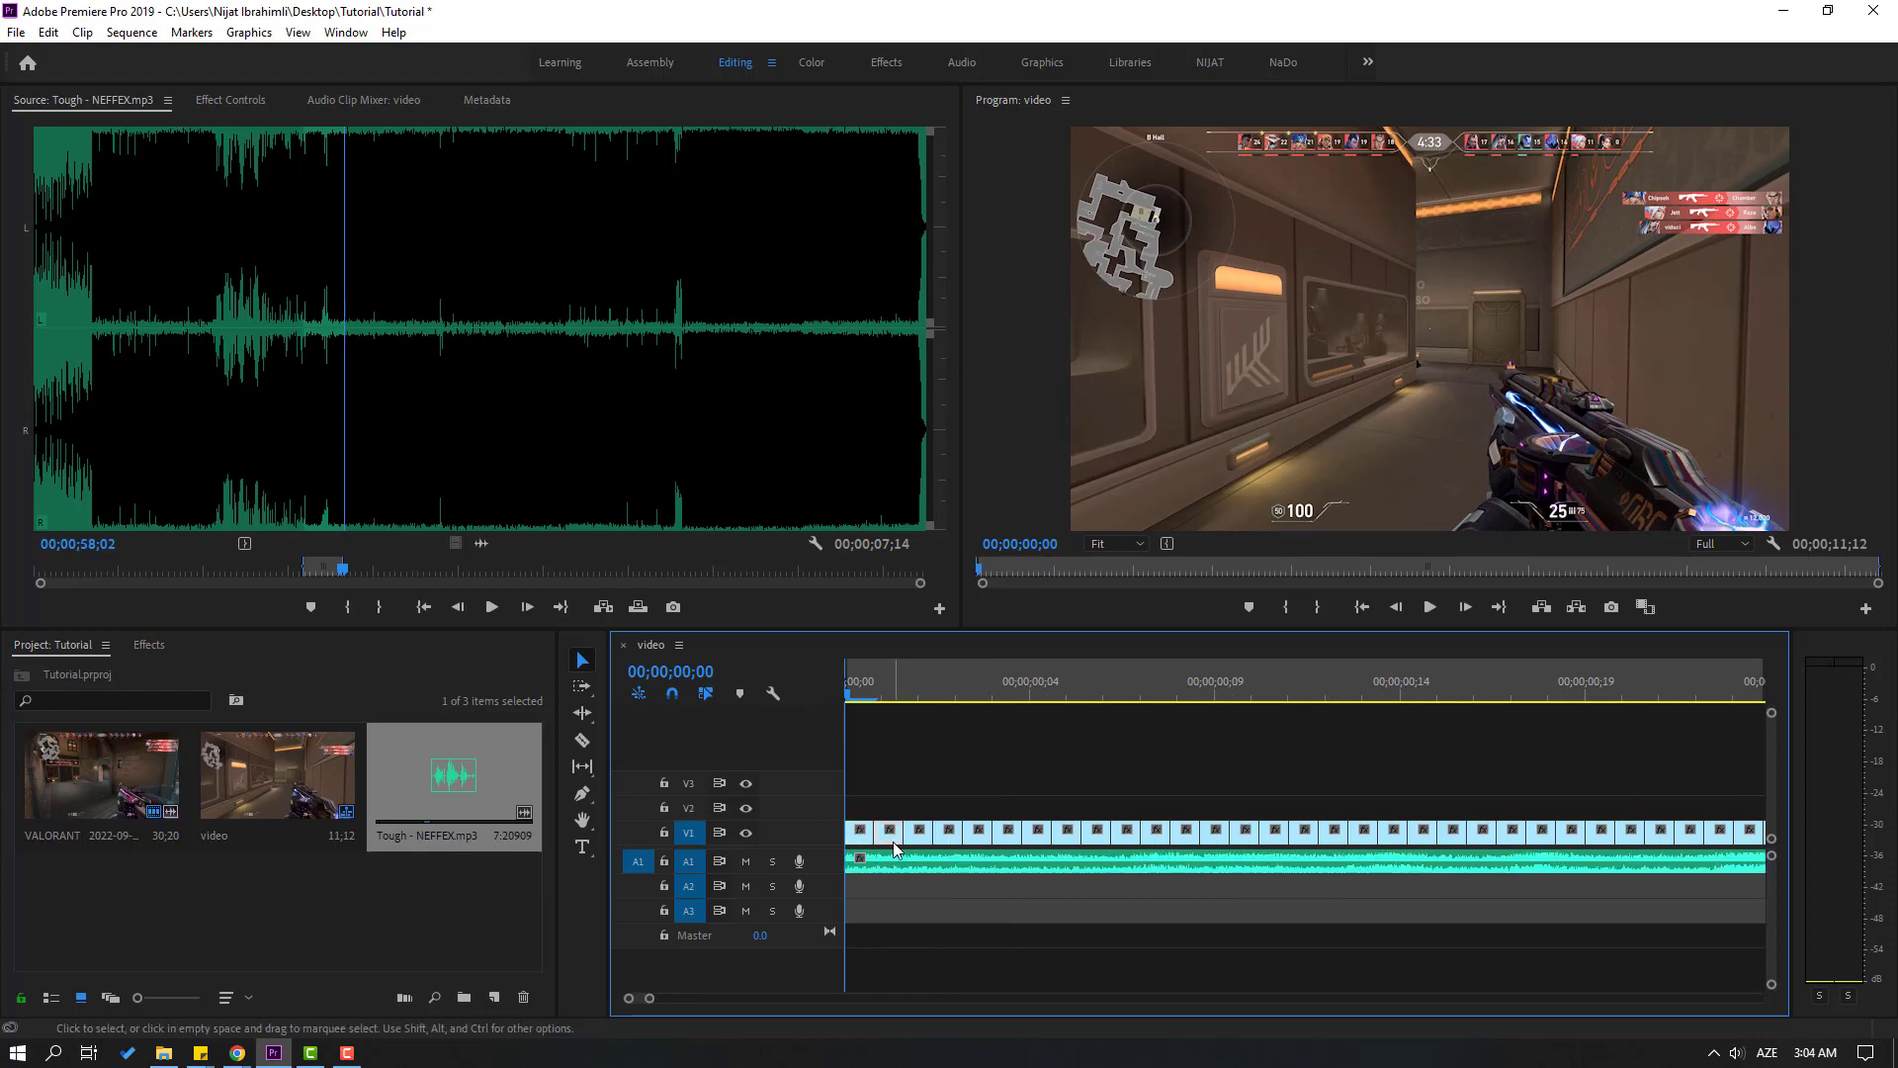
Delete every second single-frame piece on V1 from the sequence start to about 00;00;00;08, leaving gaps
key(Delete)
mouse_move(869, 698)
mouse_down()
mouse_move(834, 700)
mouse_move(911, 700)
mouse_move(884, 708)
mouse_up()
key(space)
click(946, 838)
key(Delete)
click(1007, 838)
key(Delete)
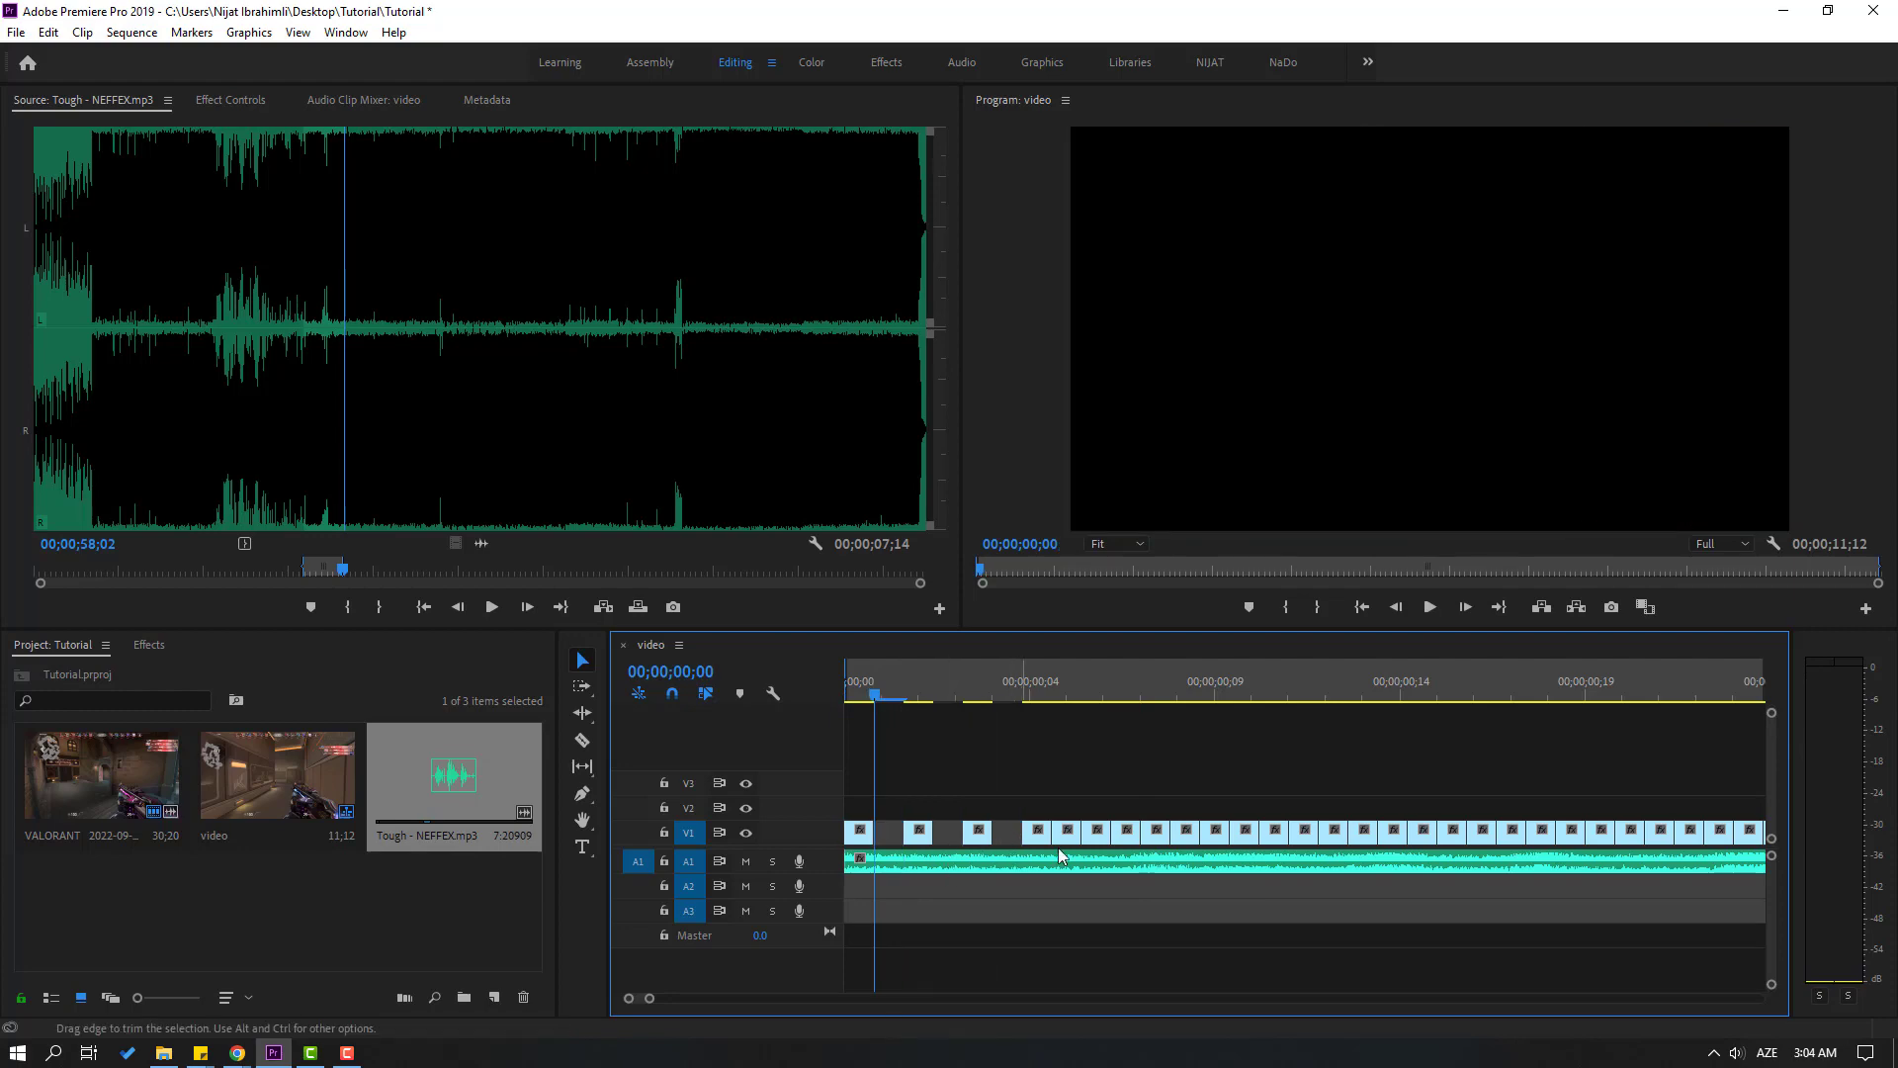
click(1066, 840)
key(Delete)
click(1130, 840)
key(Delete)
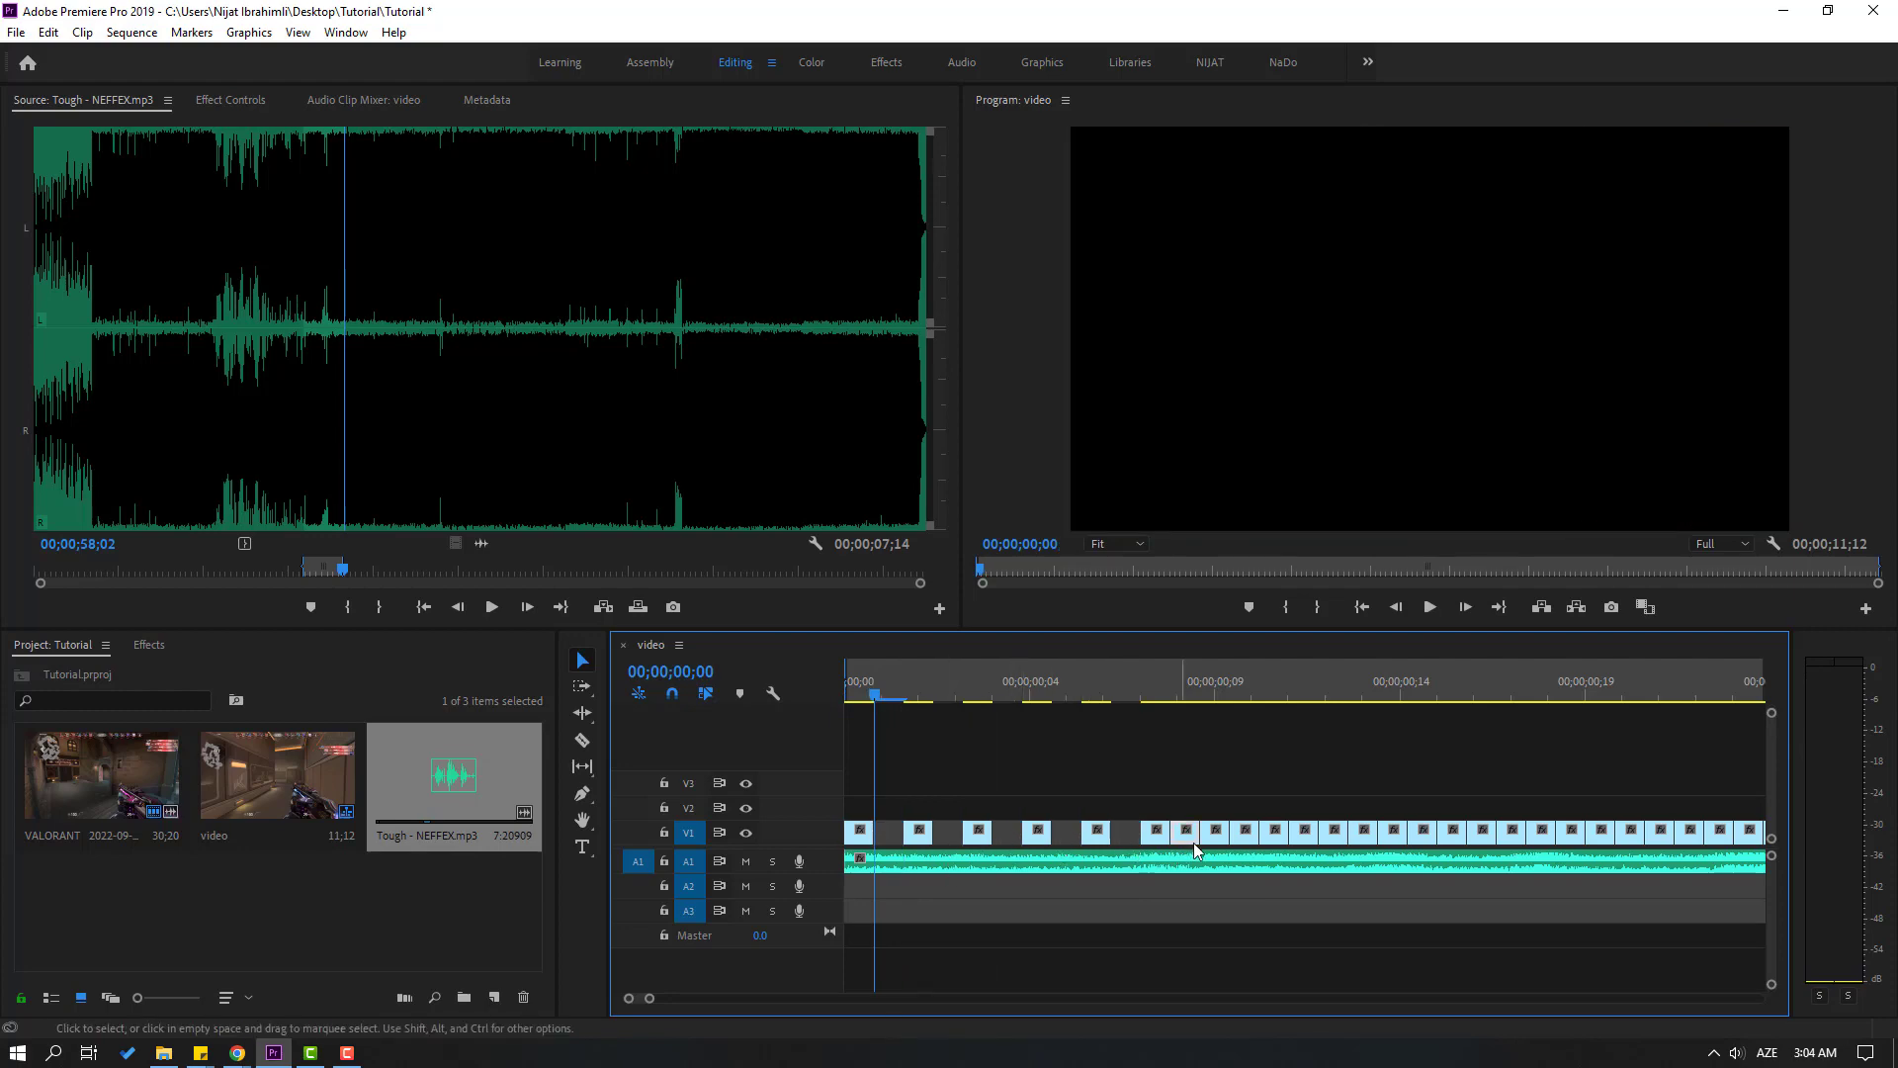
Delete every second frame piece on V1 from about 00;00;00;08 to 00;00;00;14
key(Delete)
click(1246, 839)
key(Delete)
click(1305, 838)
key(Delete)
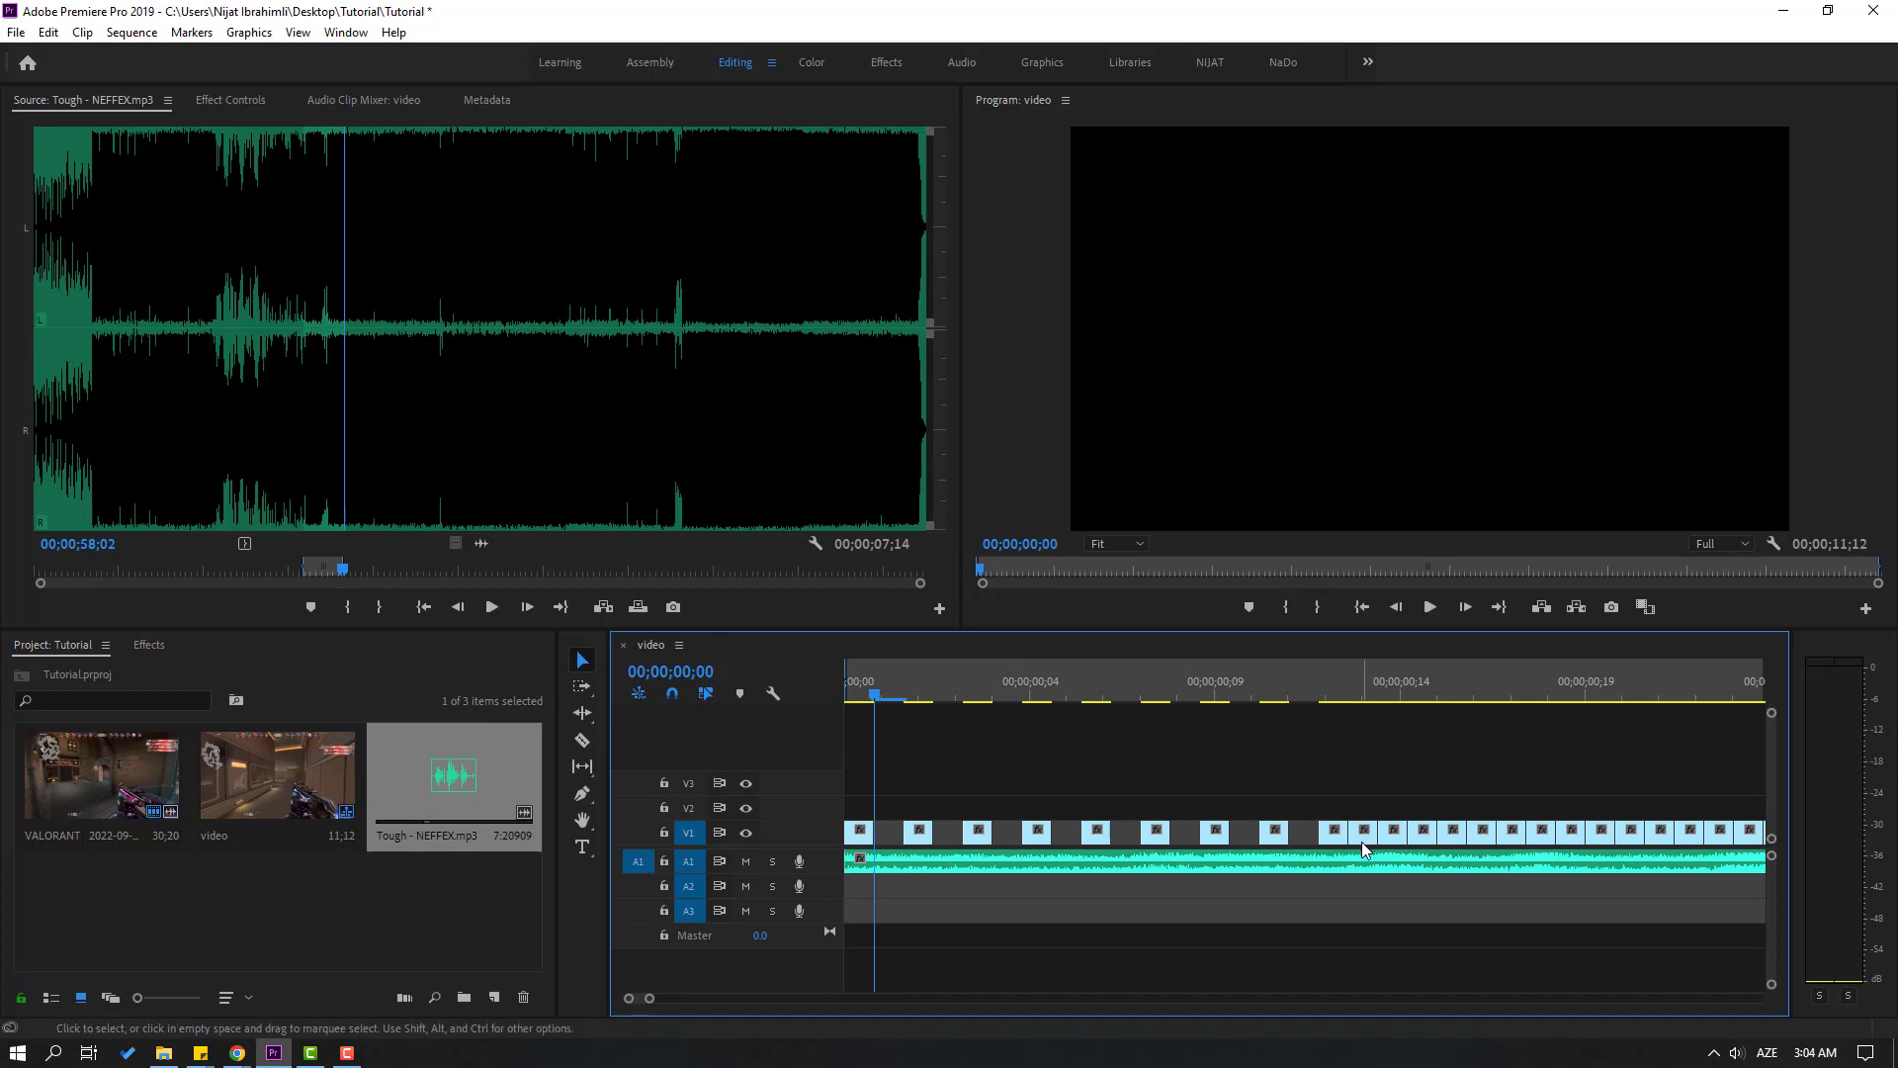
click(1362, 840)
key(Delete)
Play the opening from 00;00;00;00 with the music to review the flicker effect
key(space)
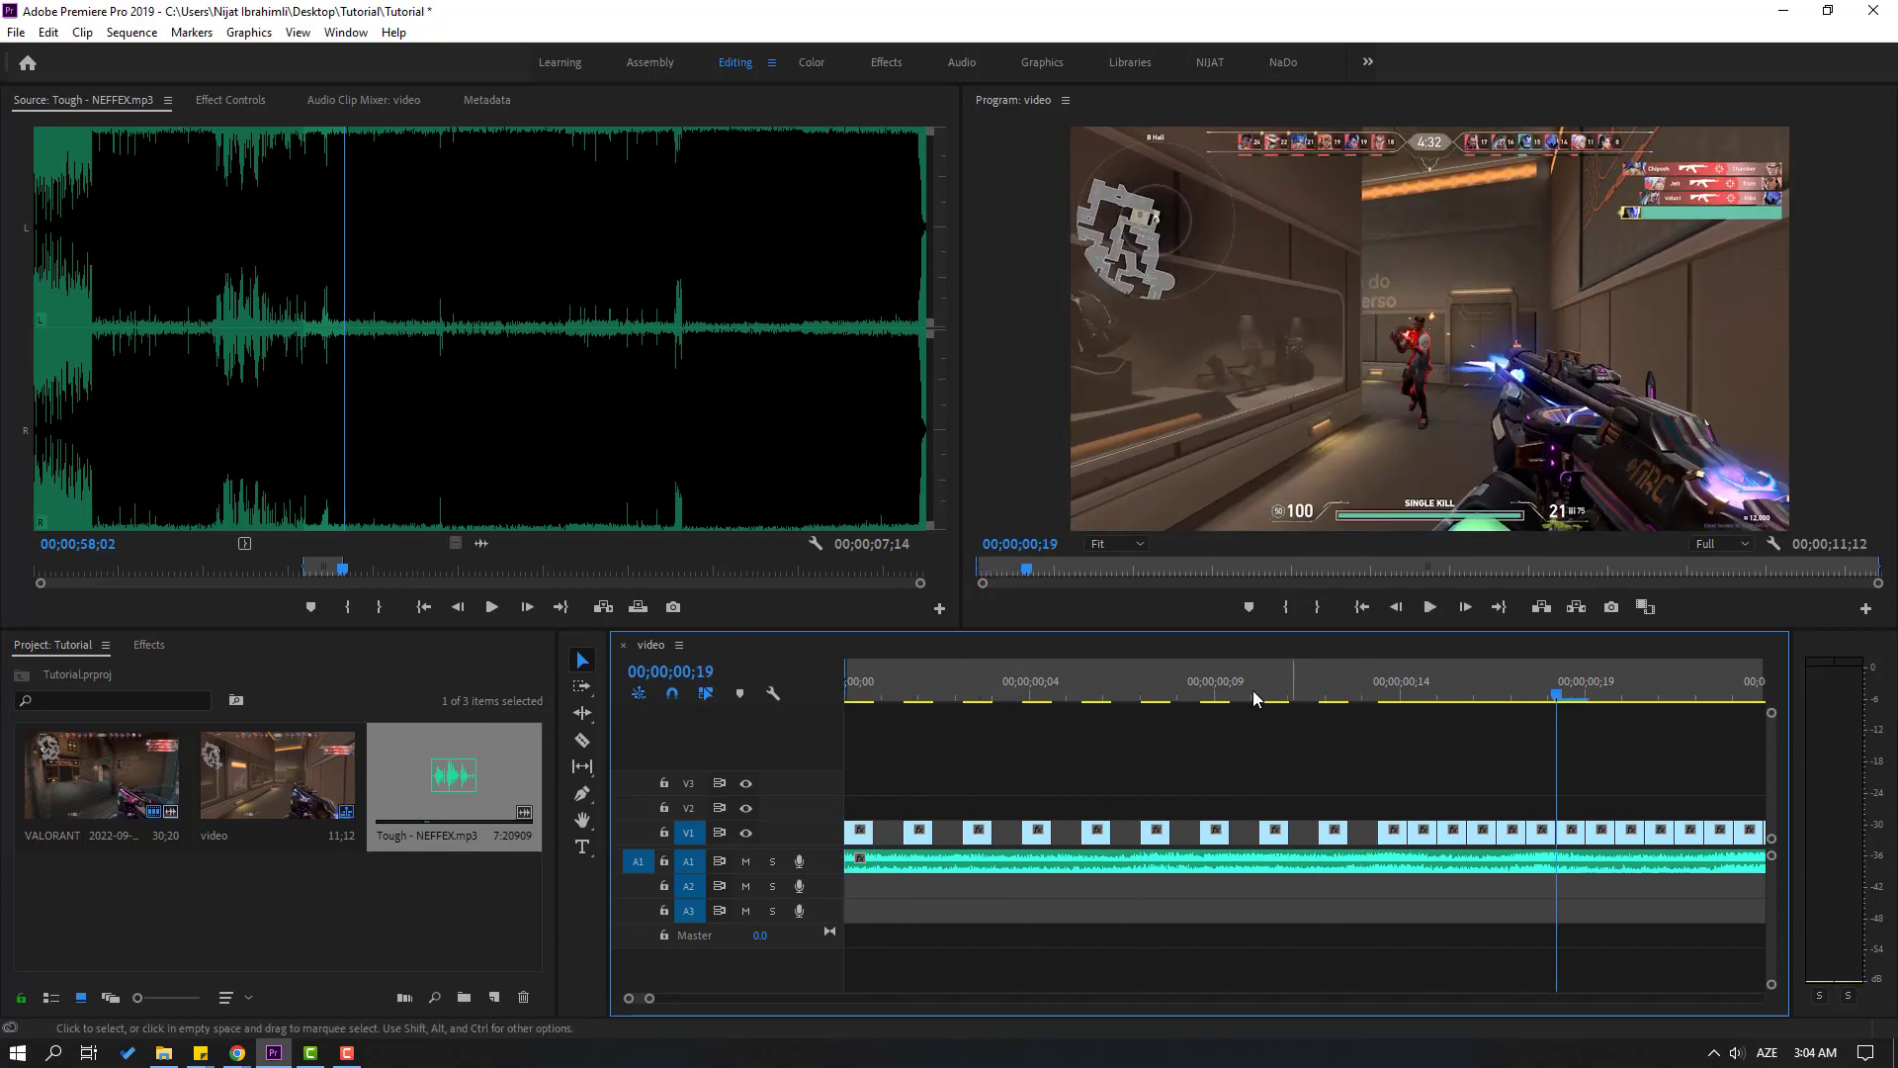
drag(1254, 692, 747, 746)
key(space)
key(space)
drag(1253, 694, 791, 727)
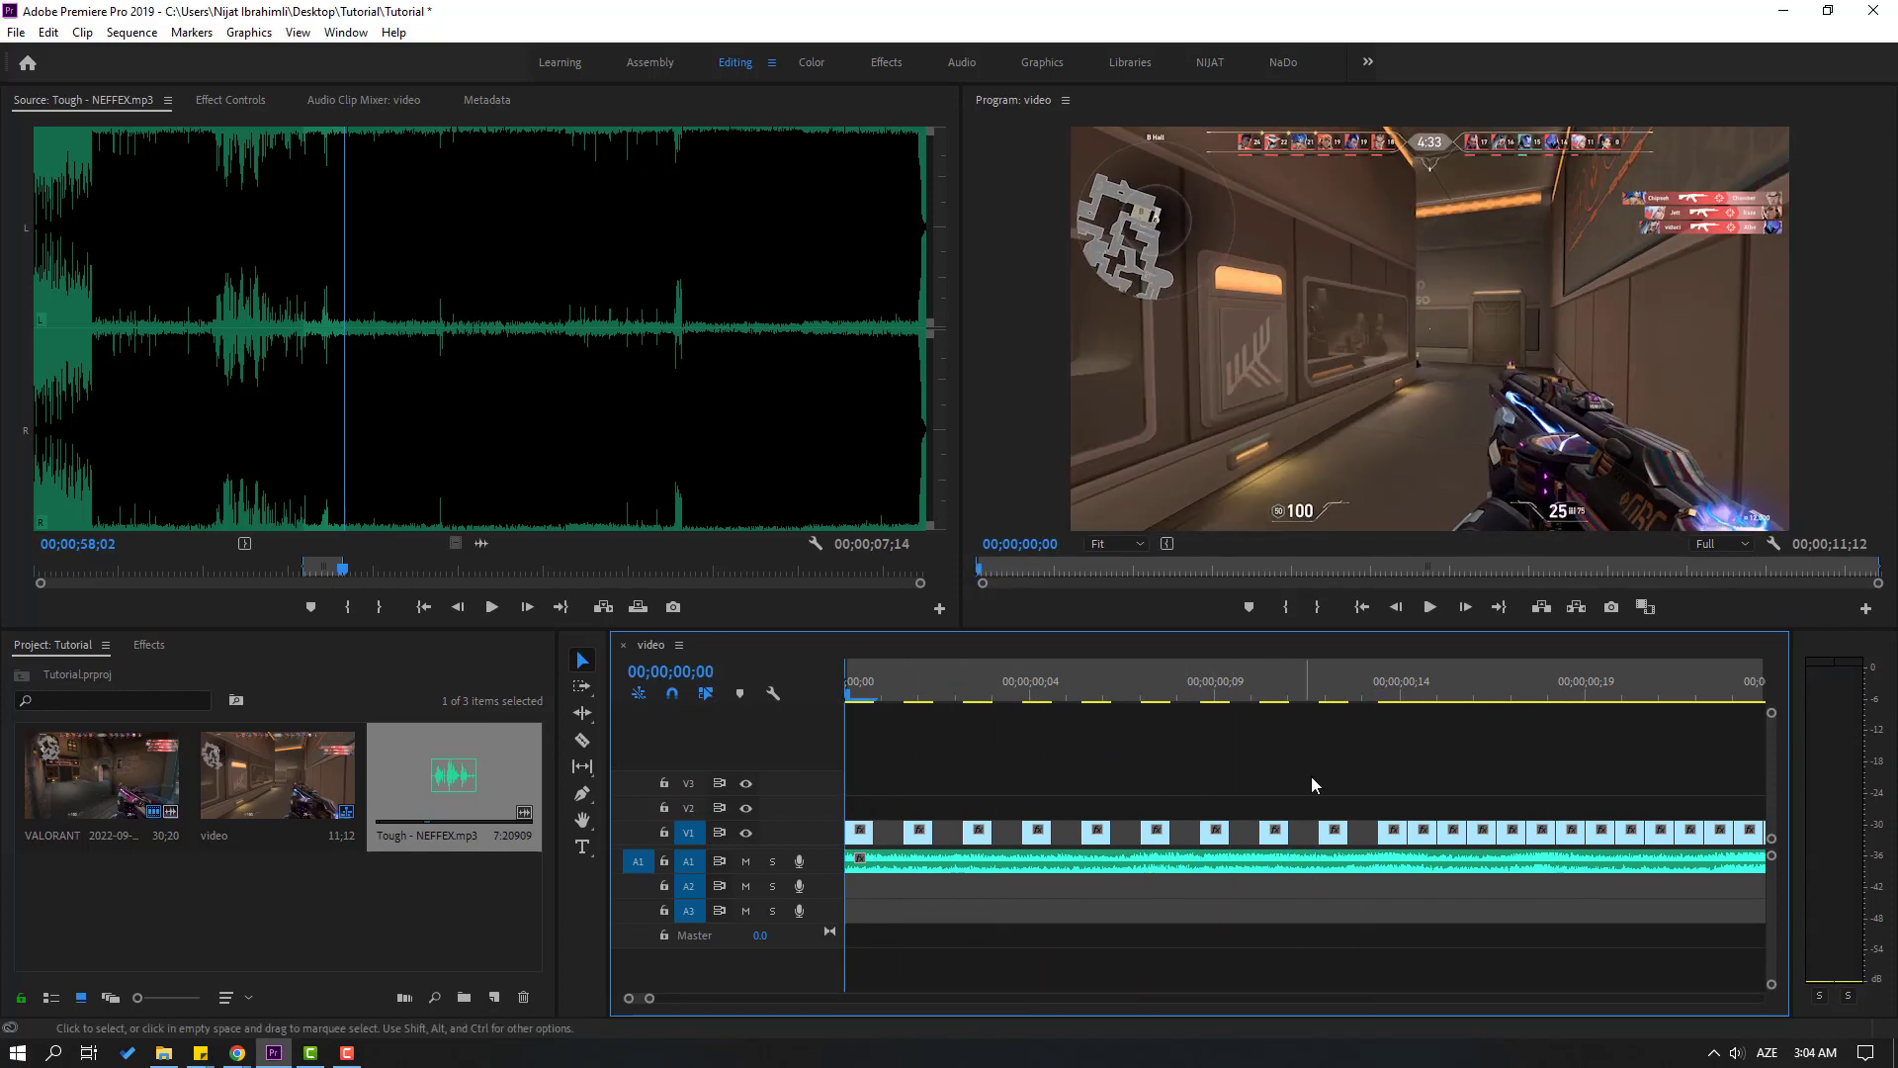
key(space)
key(space)
Delete every second frame piece on V1 from about 00;00;00;14 to 00;00;00;25
click(1325, 839)
key(Delete)
click(1381, 835)
key(Delete)
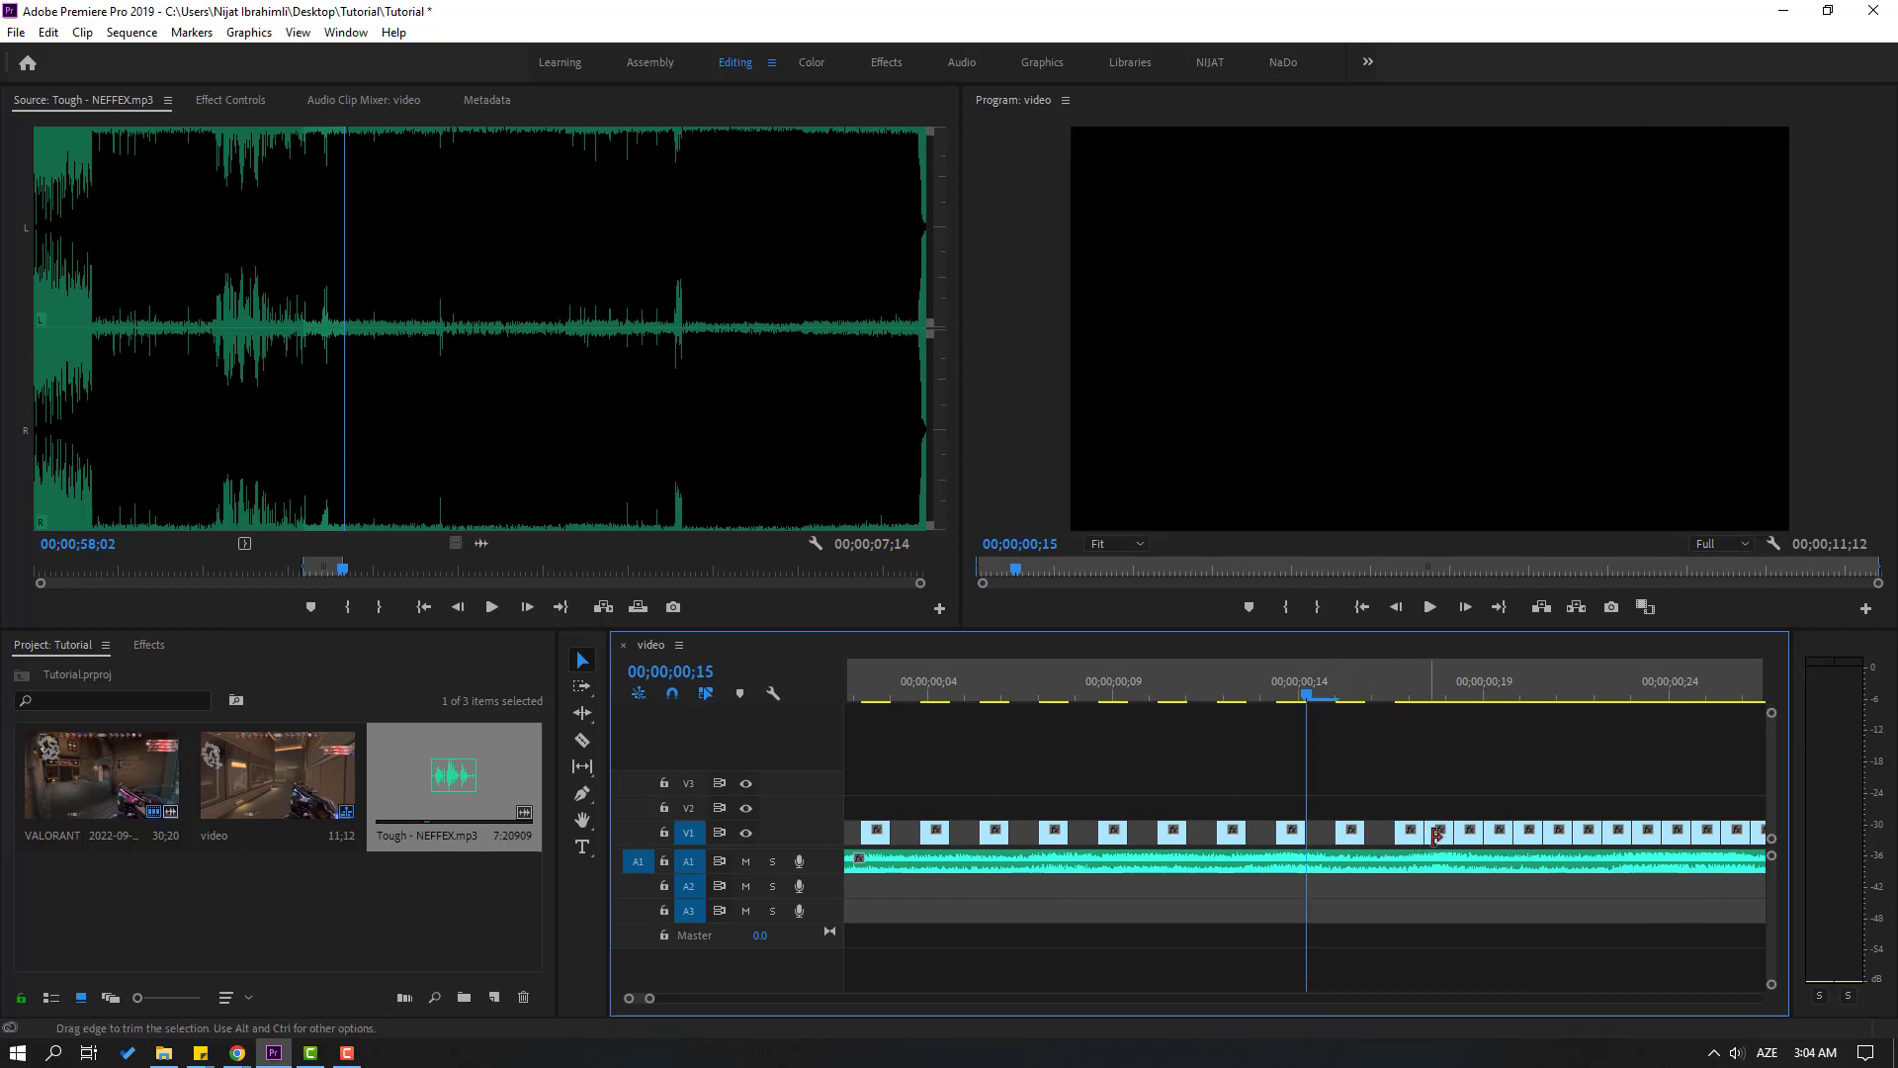
click(1441, 835)
key(Delete)
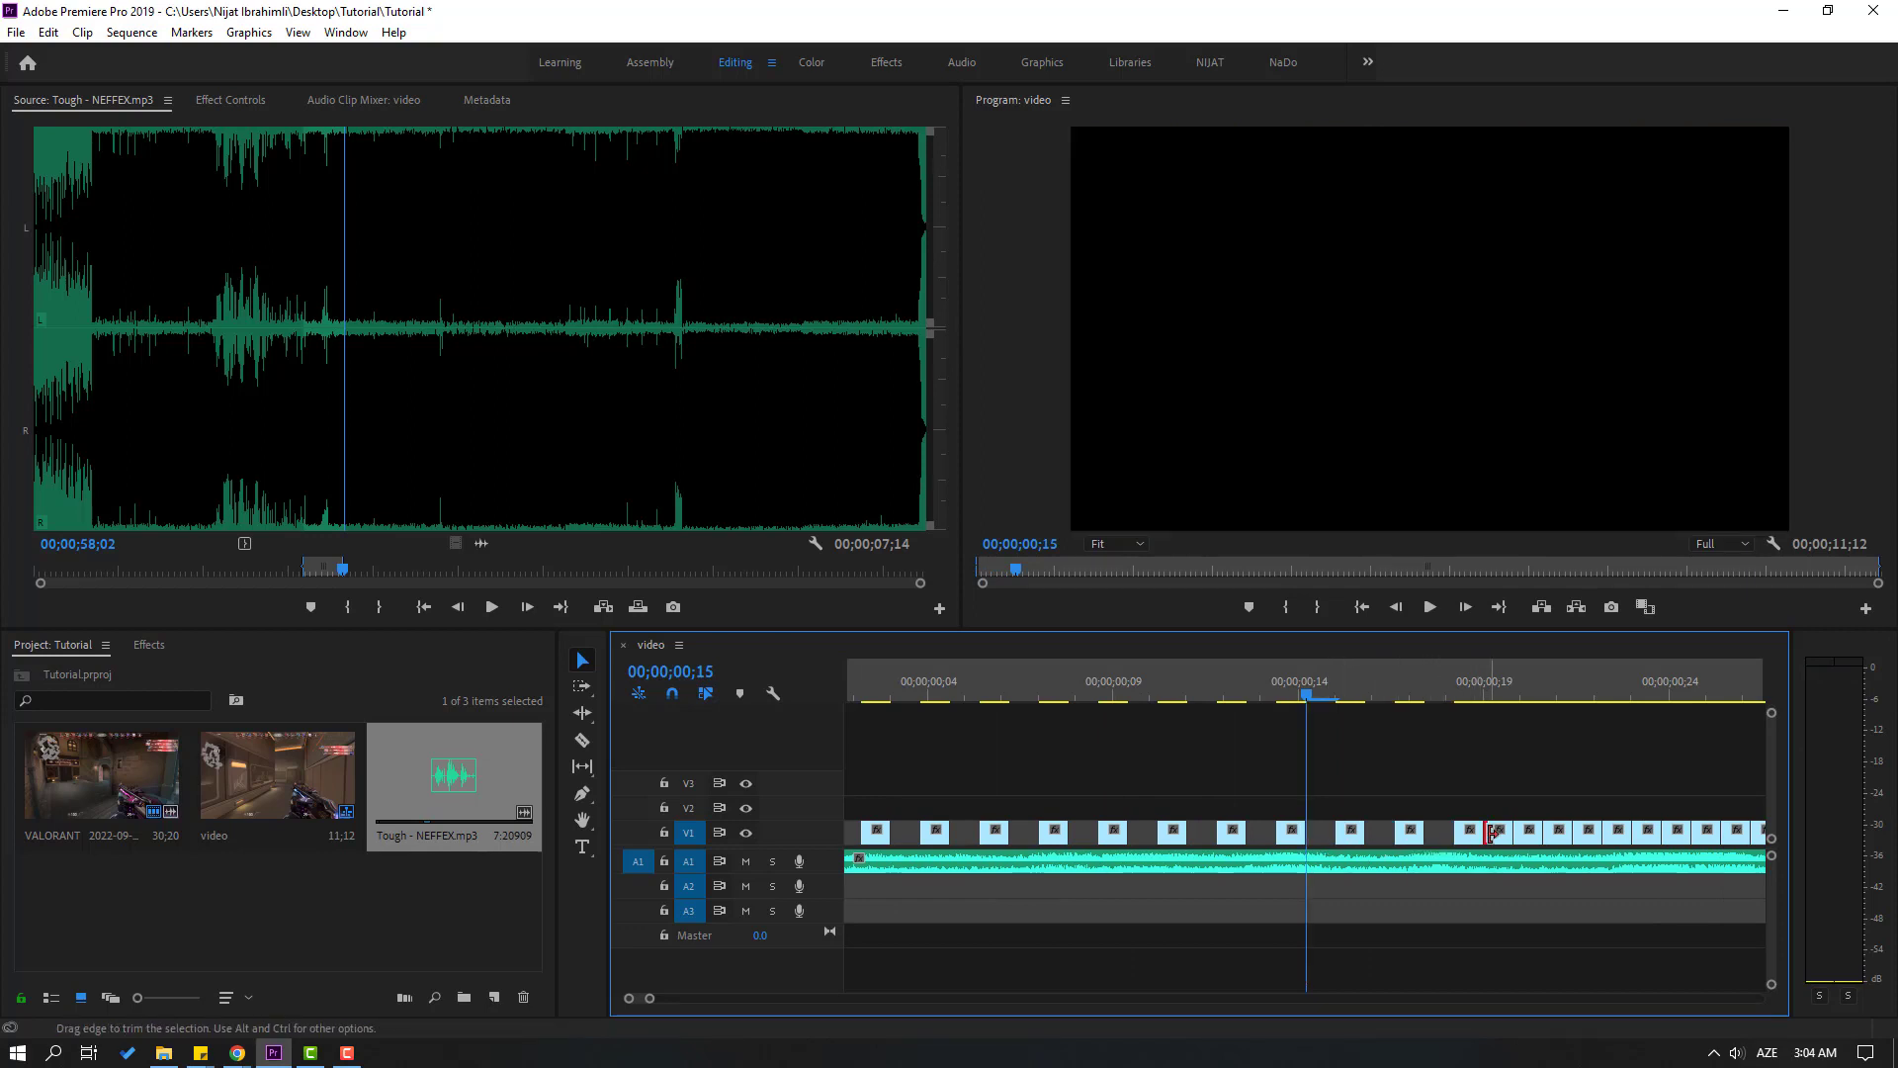
click(1559, 836)
key(Delete)
click(1619, 835)
key(Delete)
click(1676, 834)
key(Delete)
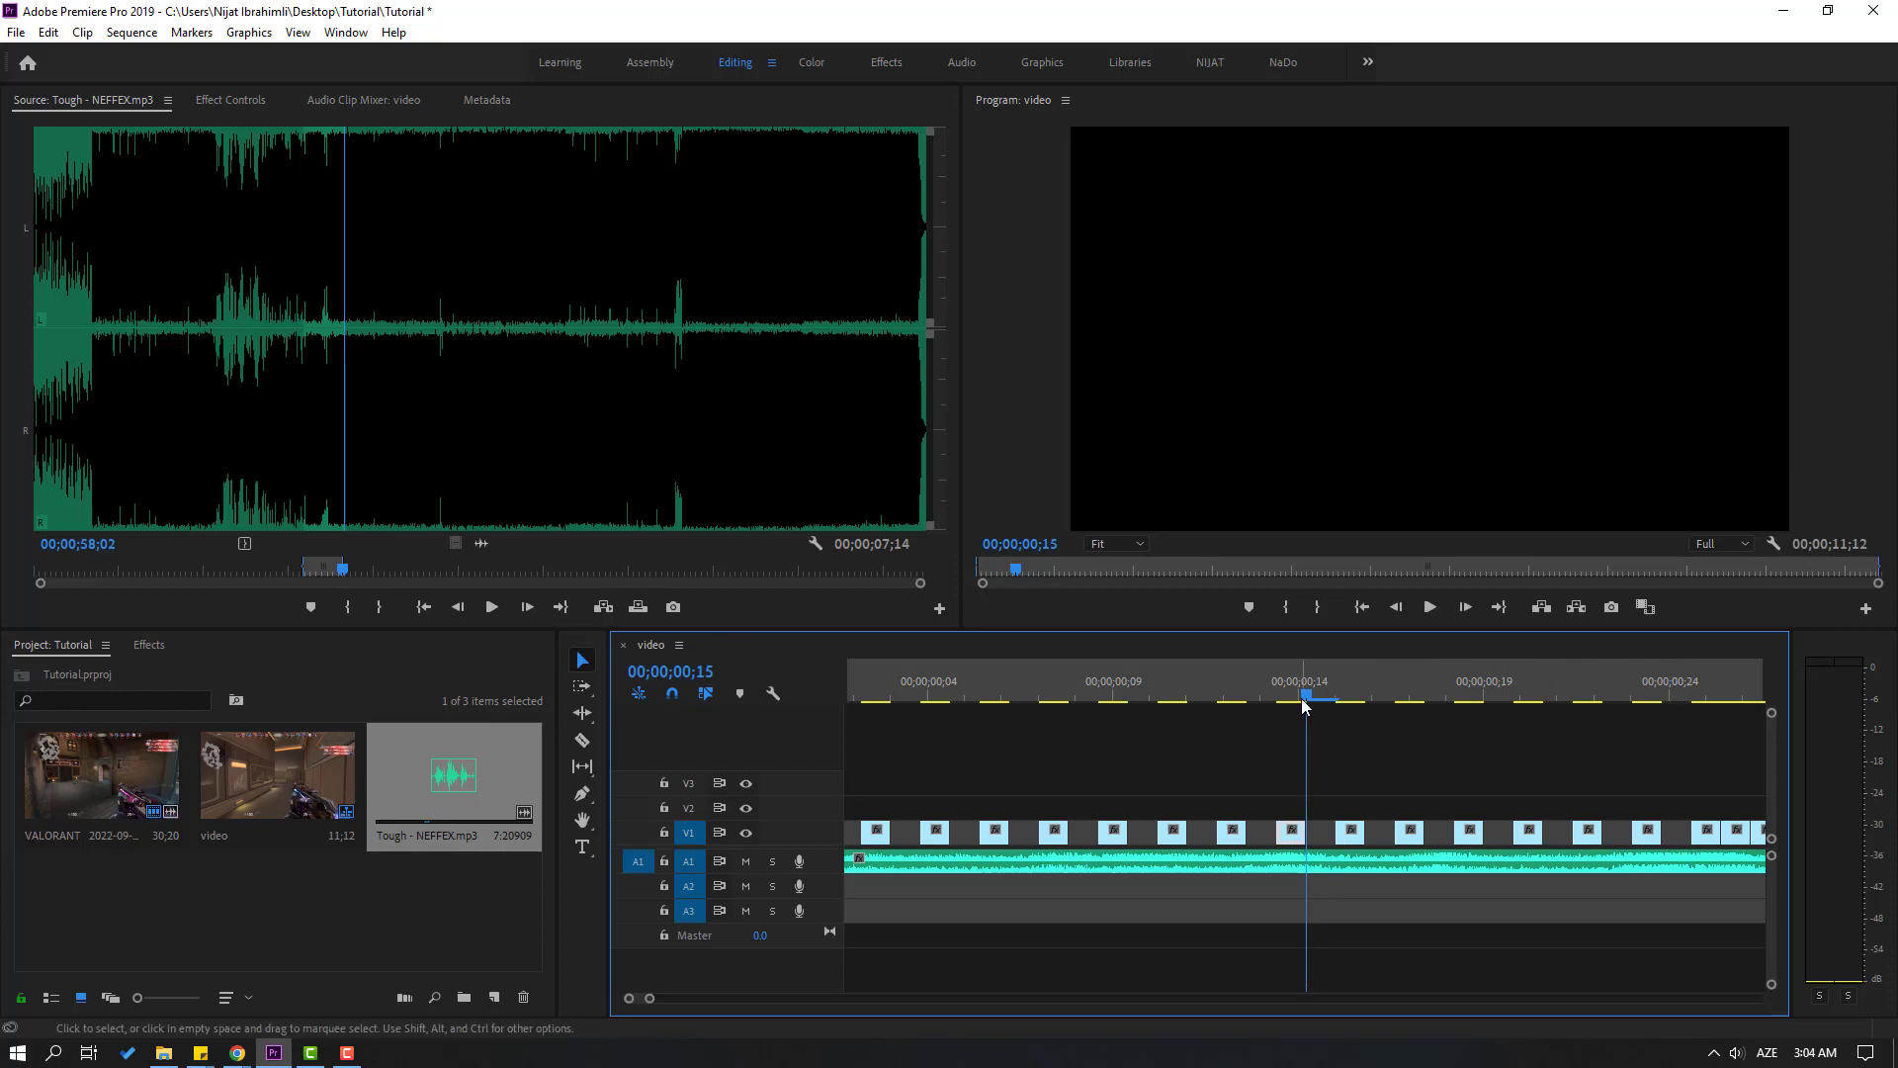
Play the sequence from 00;00;00;14 to 00;00;00;27 to check the newly gapped section
drag(1315, 696, 1308, 711)
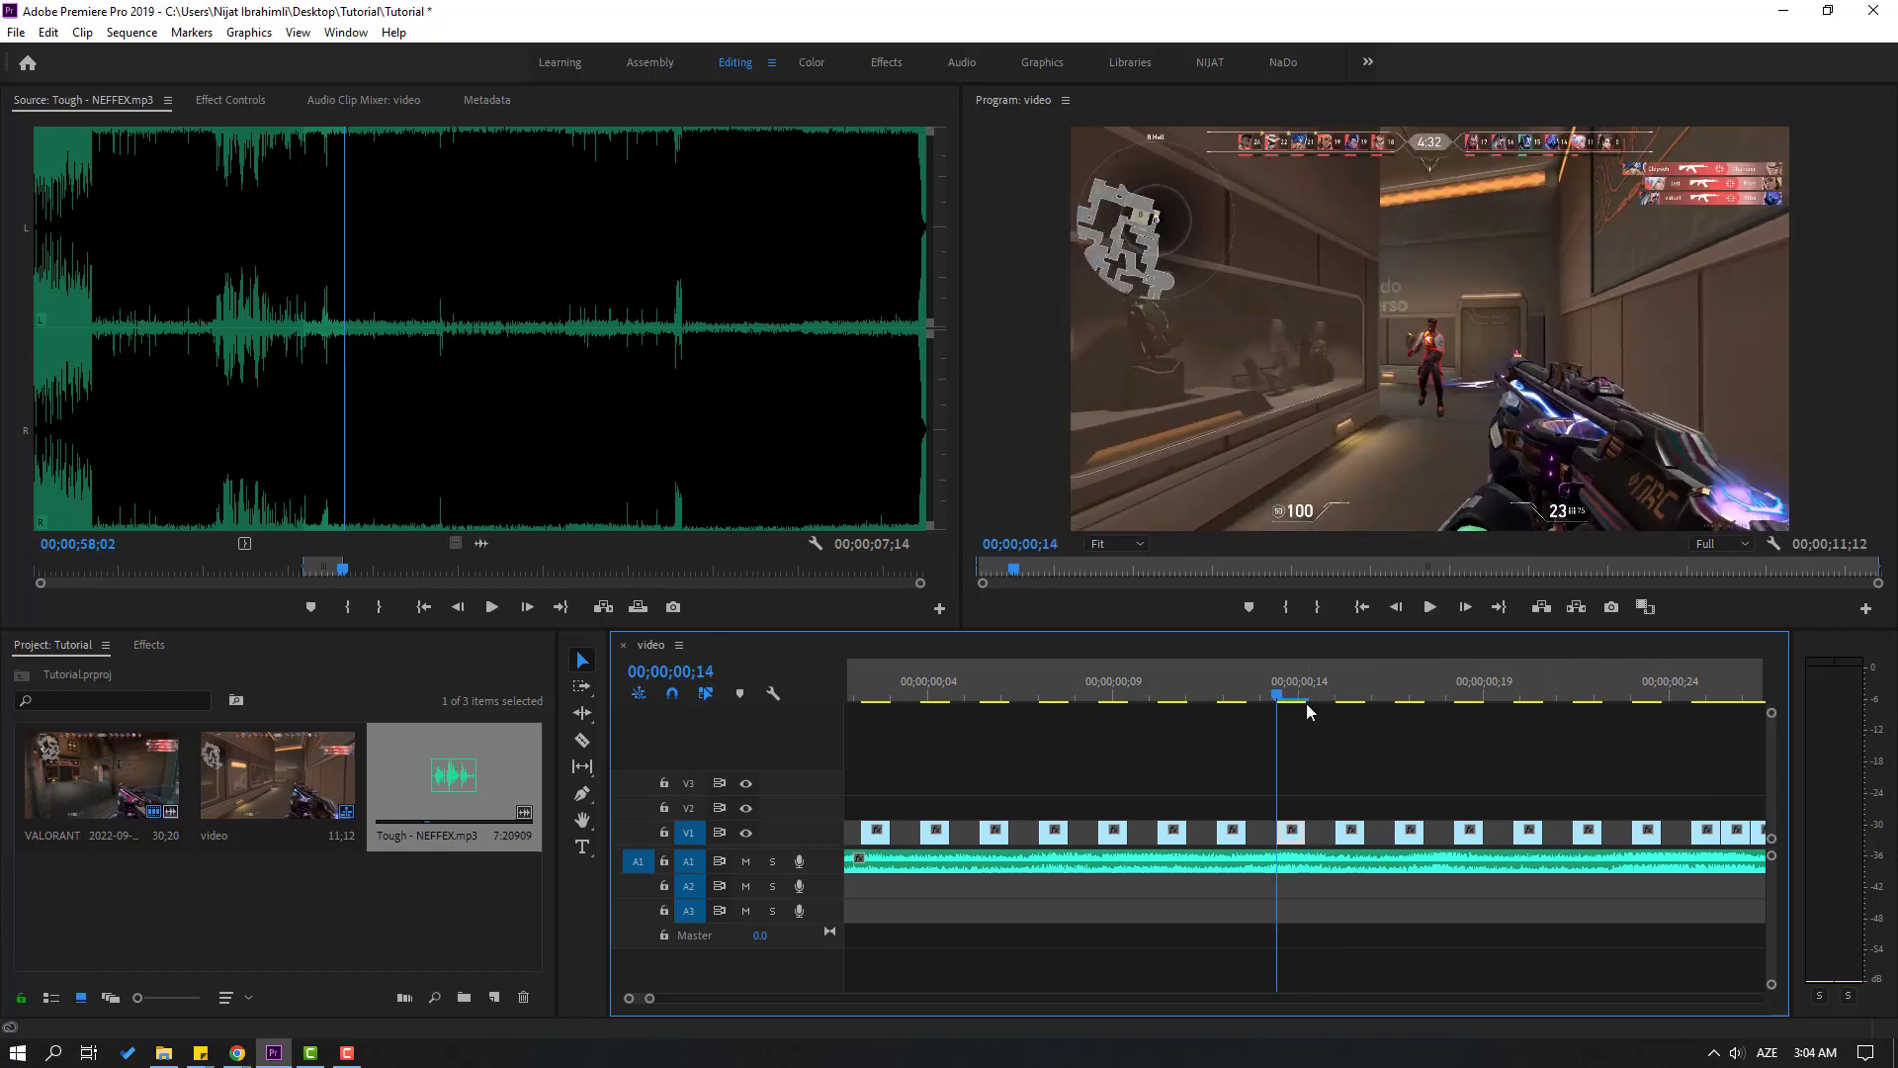
key(space)
key(space)
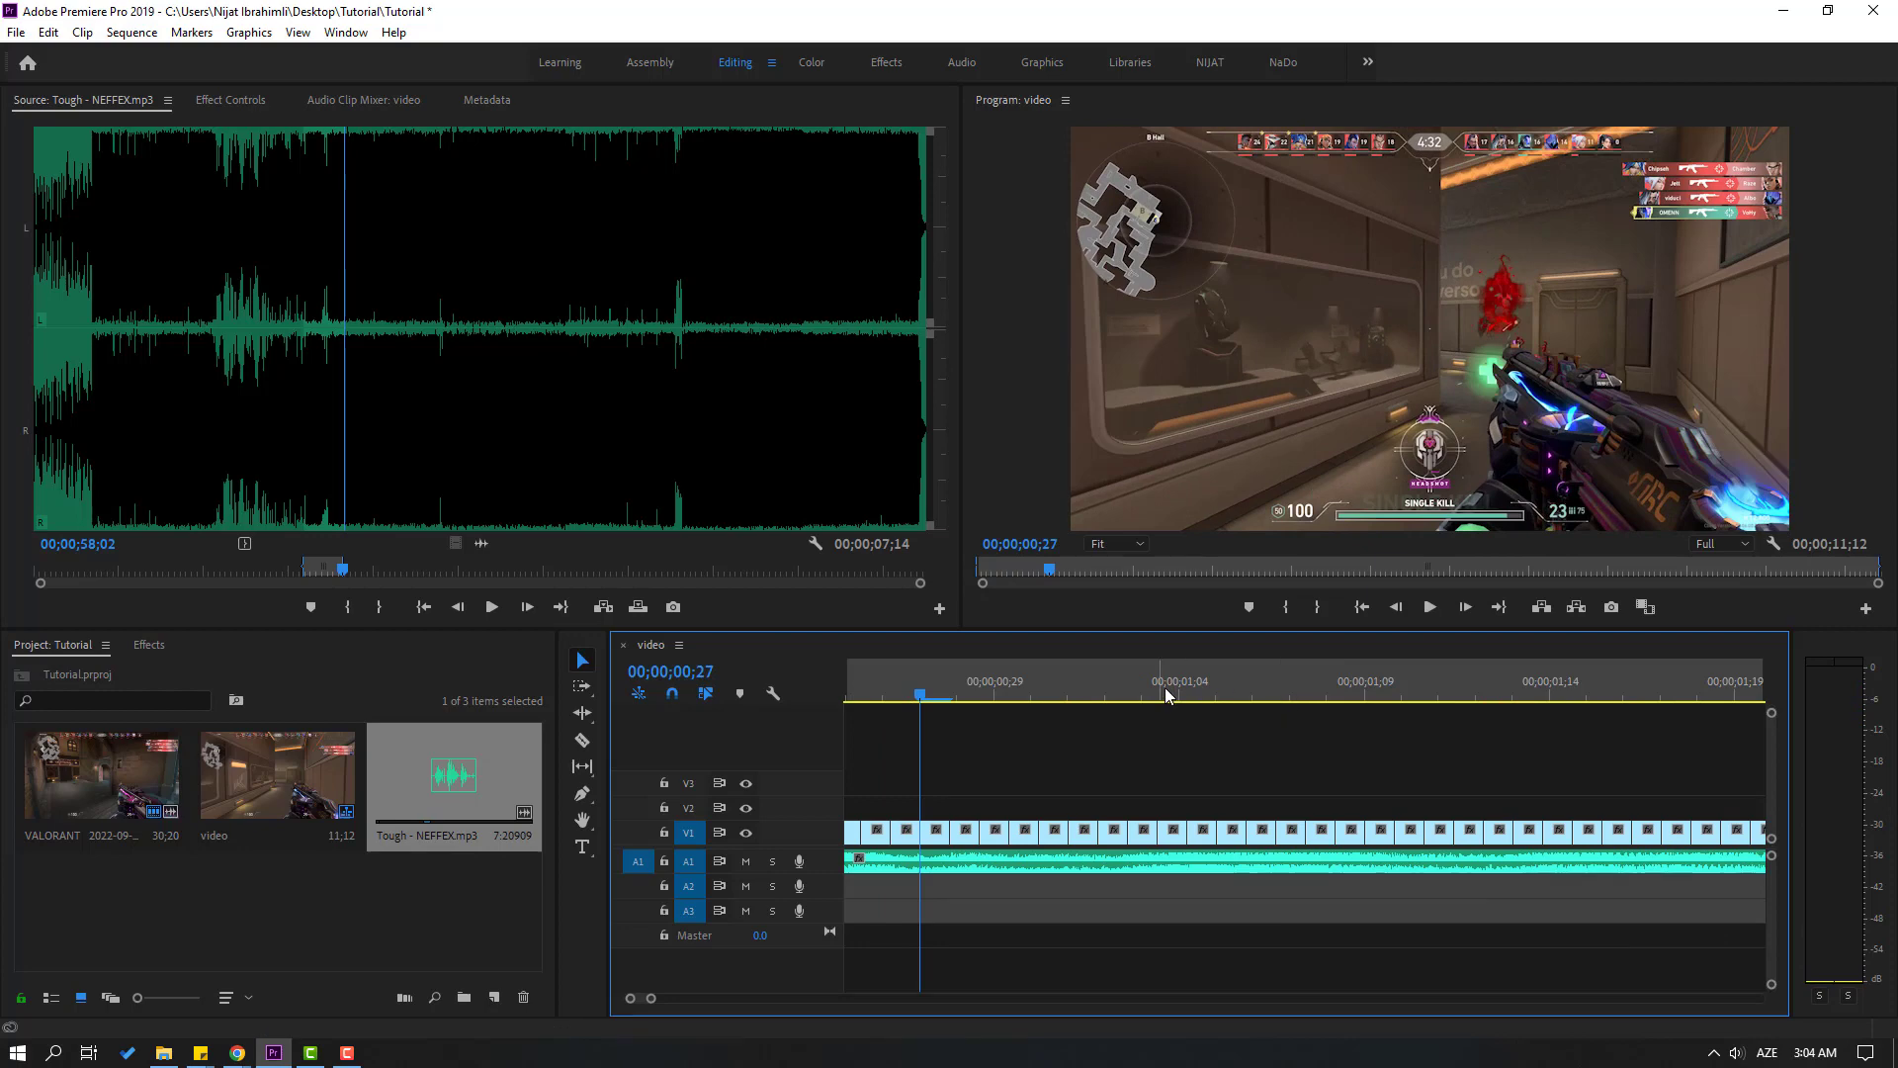
key(minus)
key(equal)
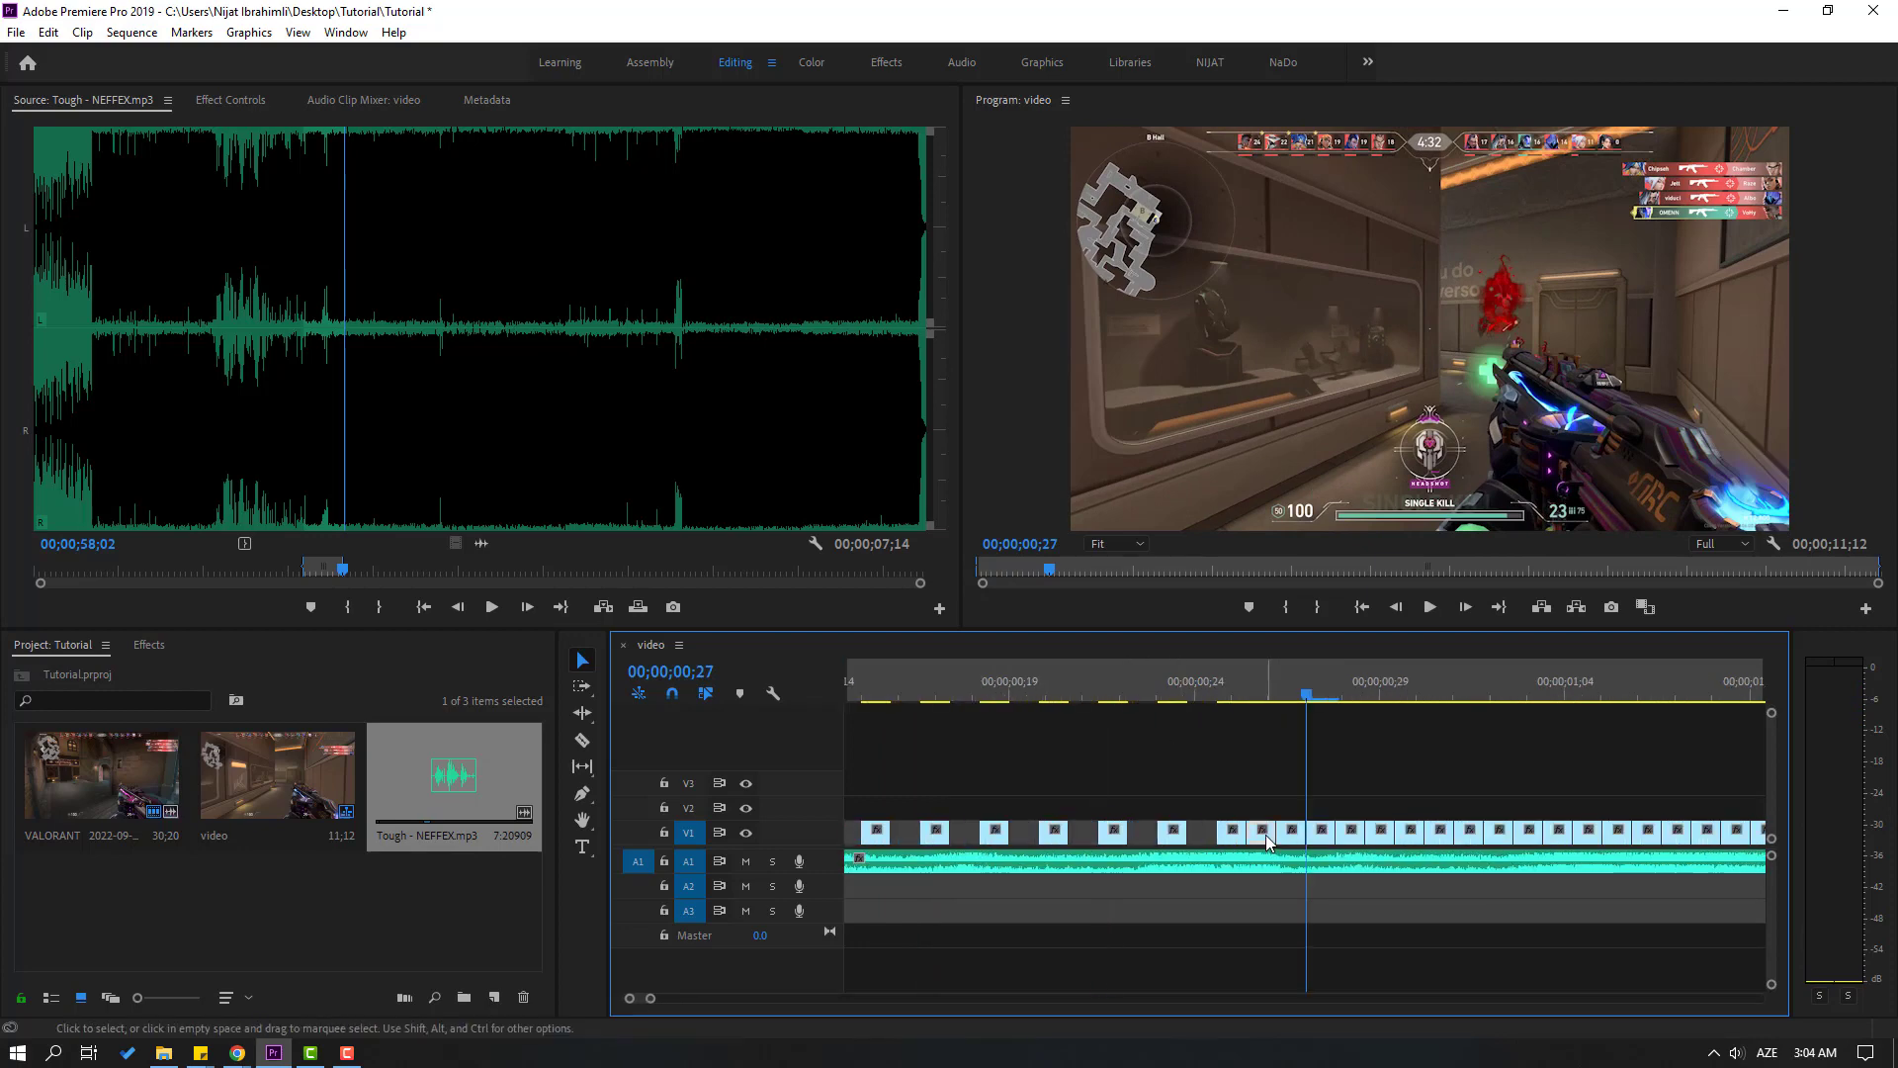
Delete every second frame piece on V1 from about 00;00;00;25 to 00;00;01;17
click(1266, 835)
key(Delete)
click(1319, 835)
key(Delete)
key(space)
key(space)
key(minus)
key(equal)
click(965, 834)
key(Delete)
click(1024, 835)
Delete every second frame piece on V1 from about 00;00;01;17 to 00;00;03;12
key(Delete)
click(1084, 836)
key(Delete)
click(1143, 838)
key(Delete)
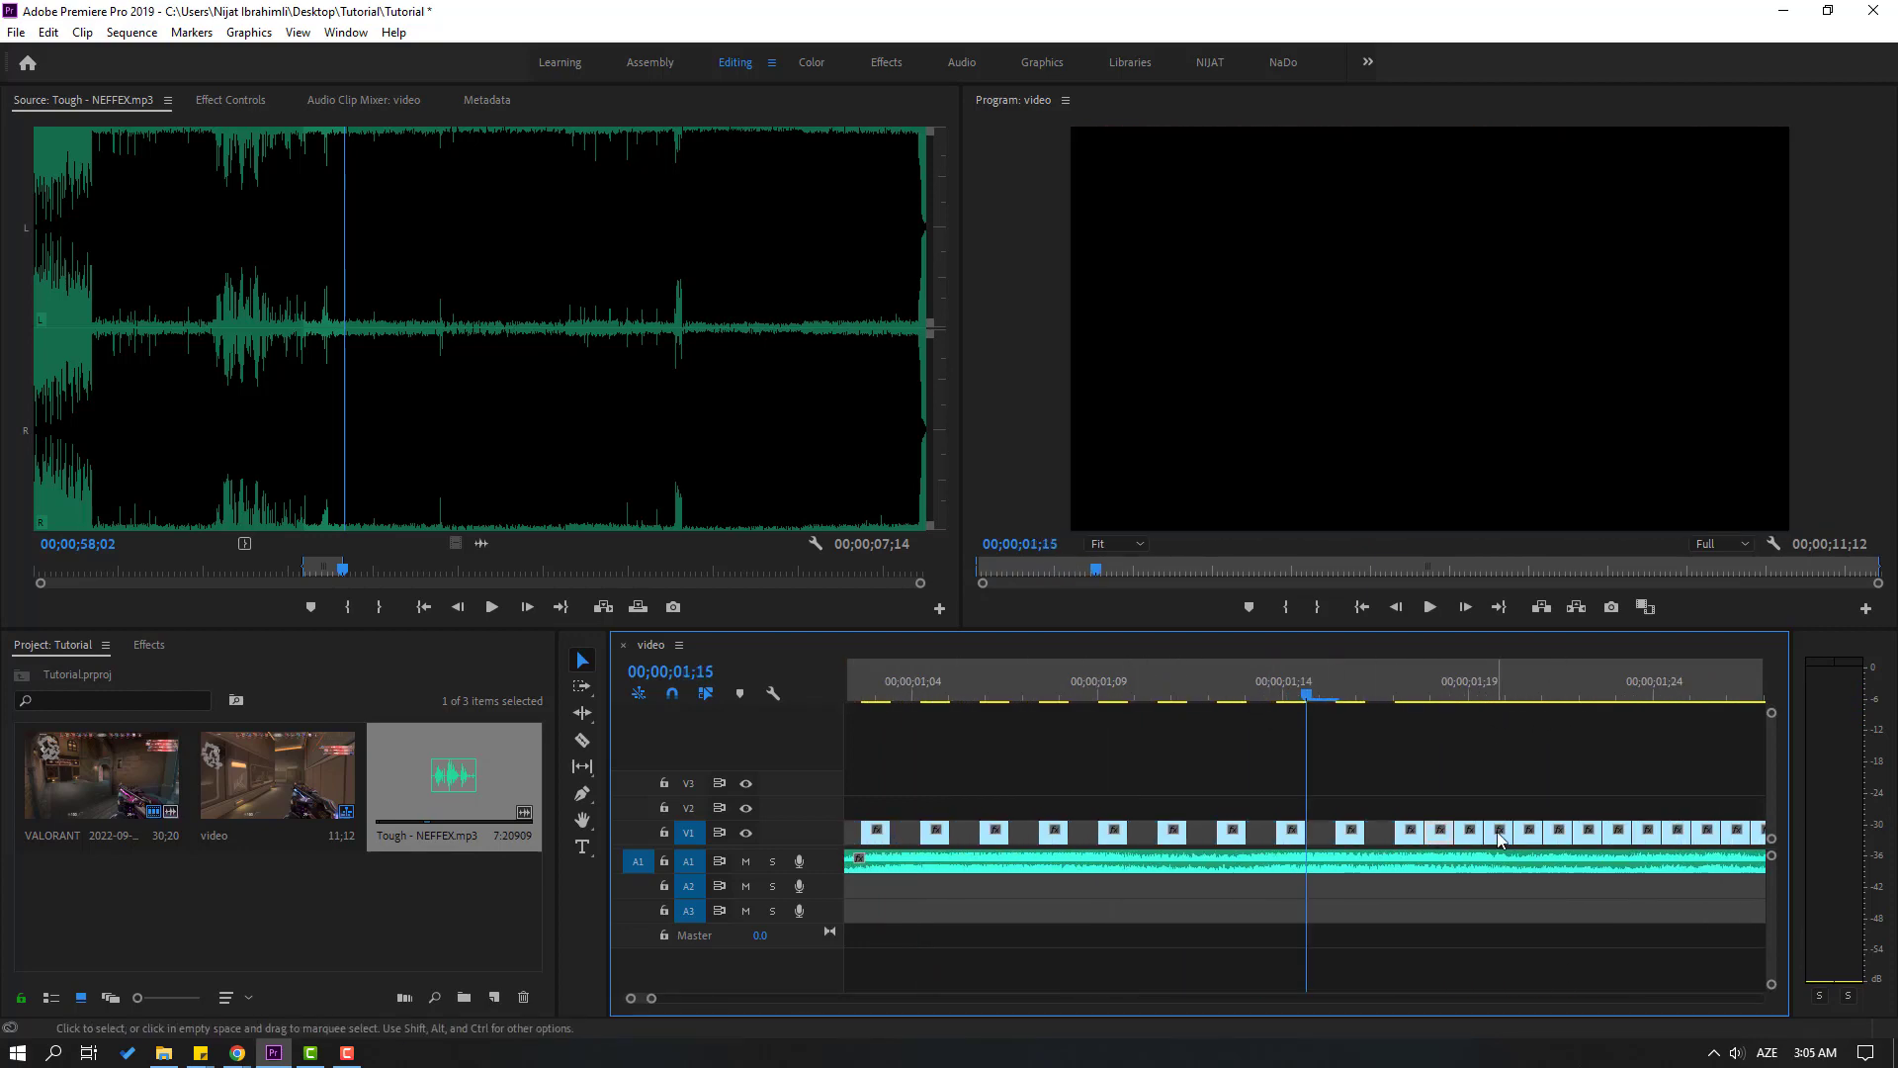
click(1091, 835)
key(Delete)
click(1210, 836)
key(Delete)
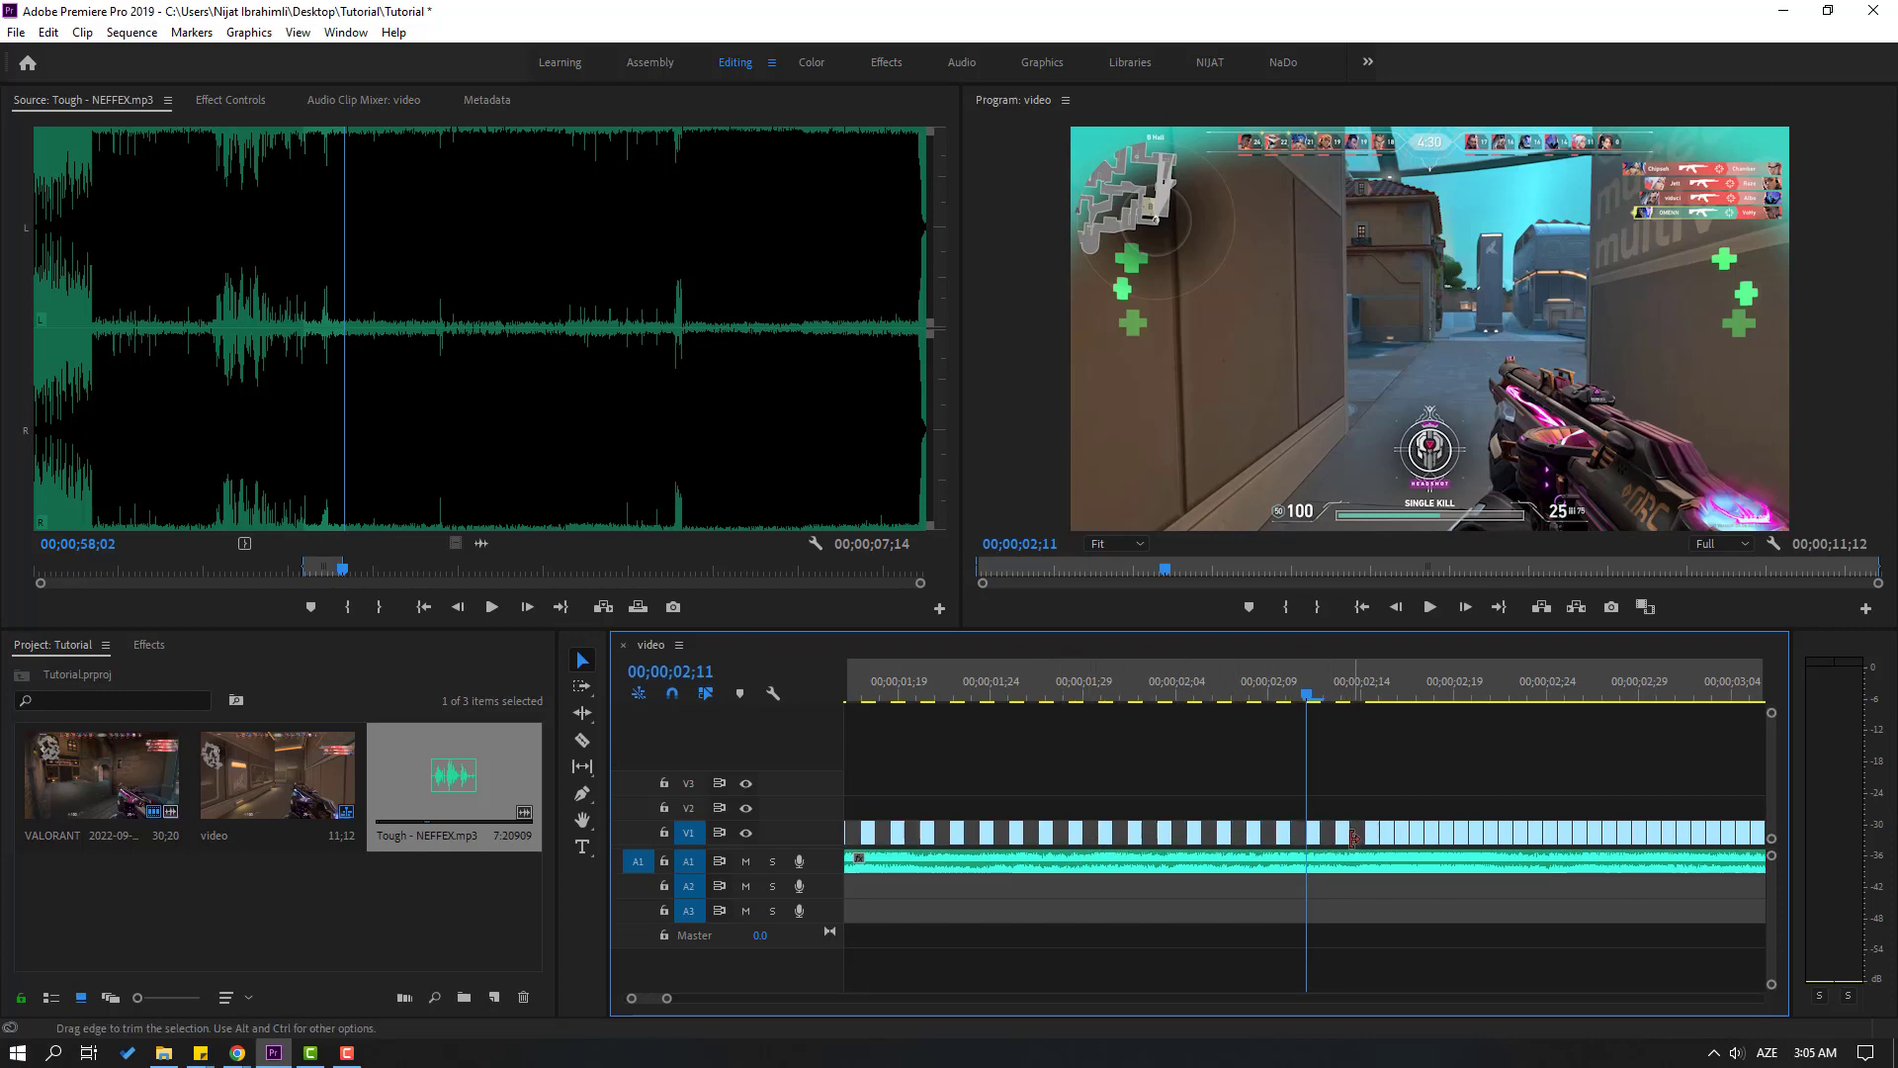
click(1388, 835)
key(Delete)
click(1536, 836)
key(Delete)
click(1684, 838)
Delete every second frame piece on V1 from about 00;00;03;12 to 00;00;04;04
key(Delete)
click(1083, 836)
key(Delete)
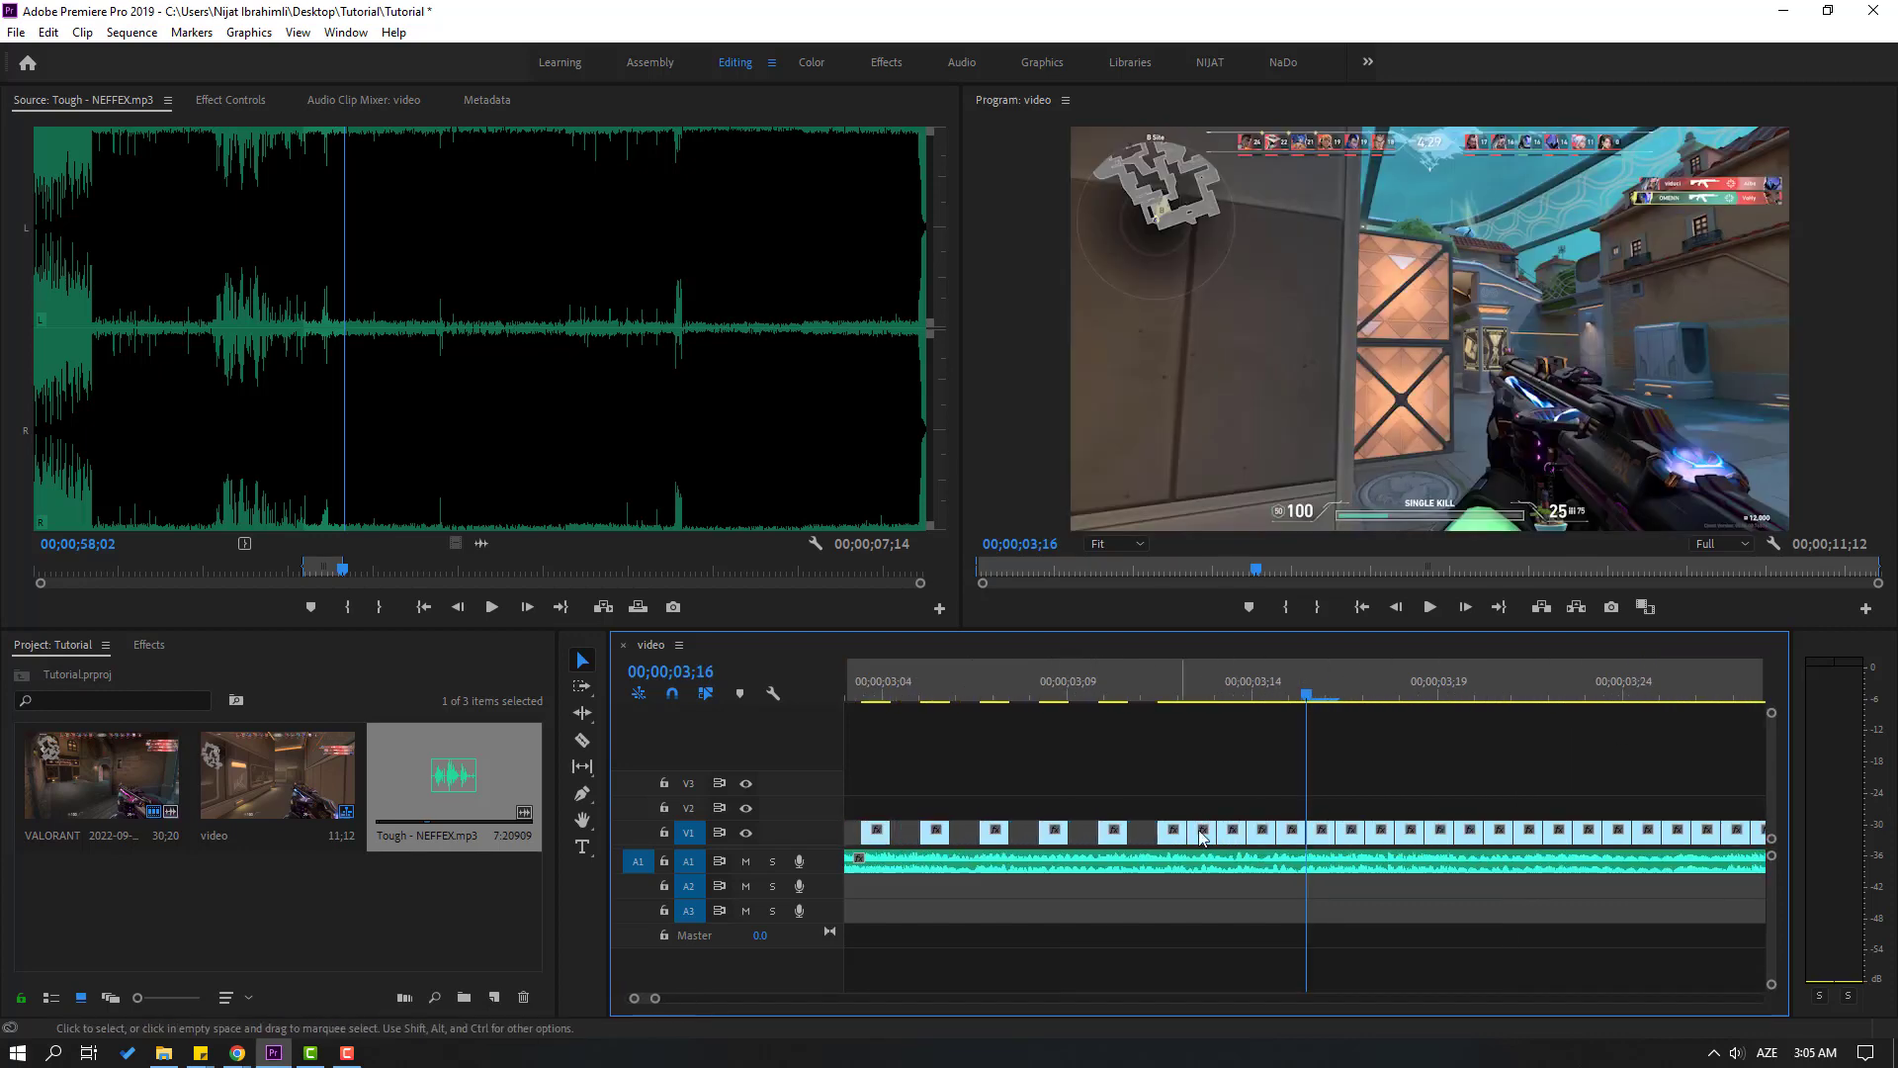
click(1202, 836)
key(Delete)
click(1559, 836)
key(Delete)
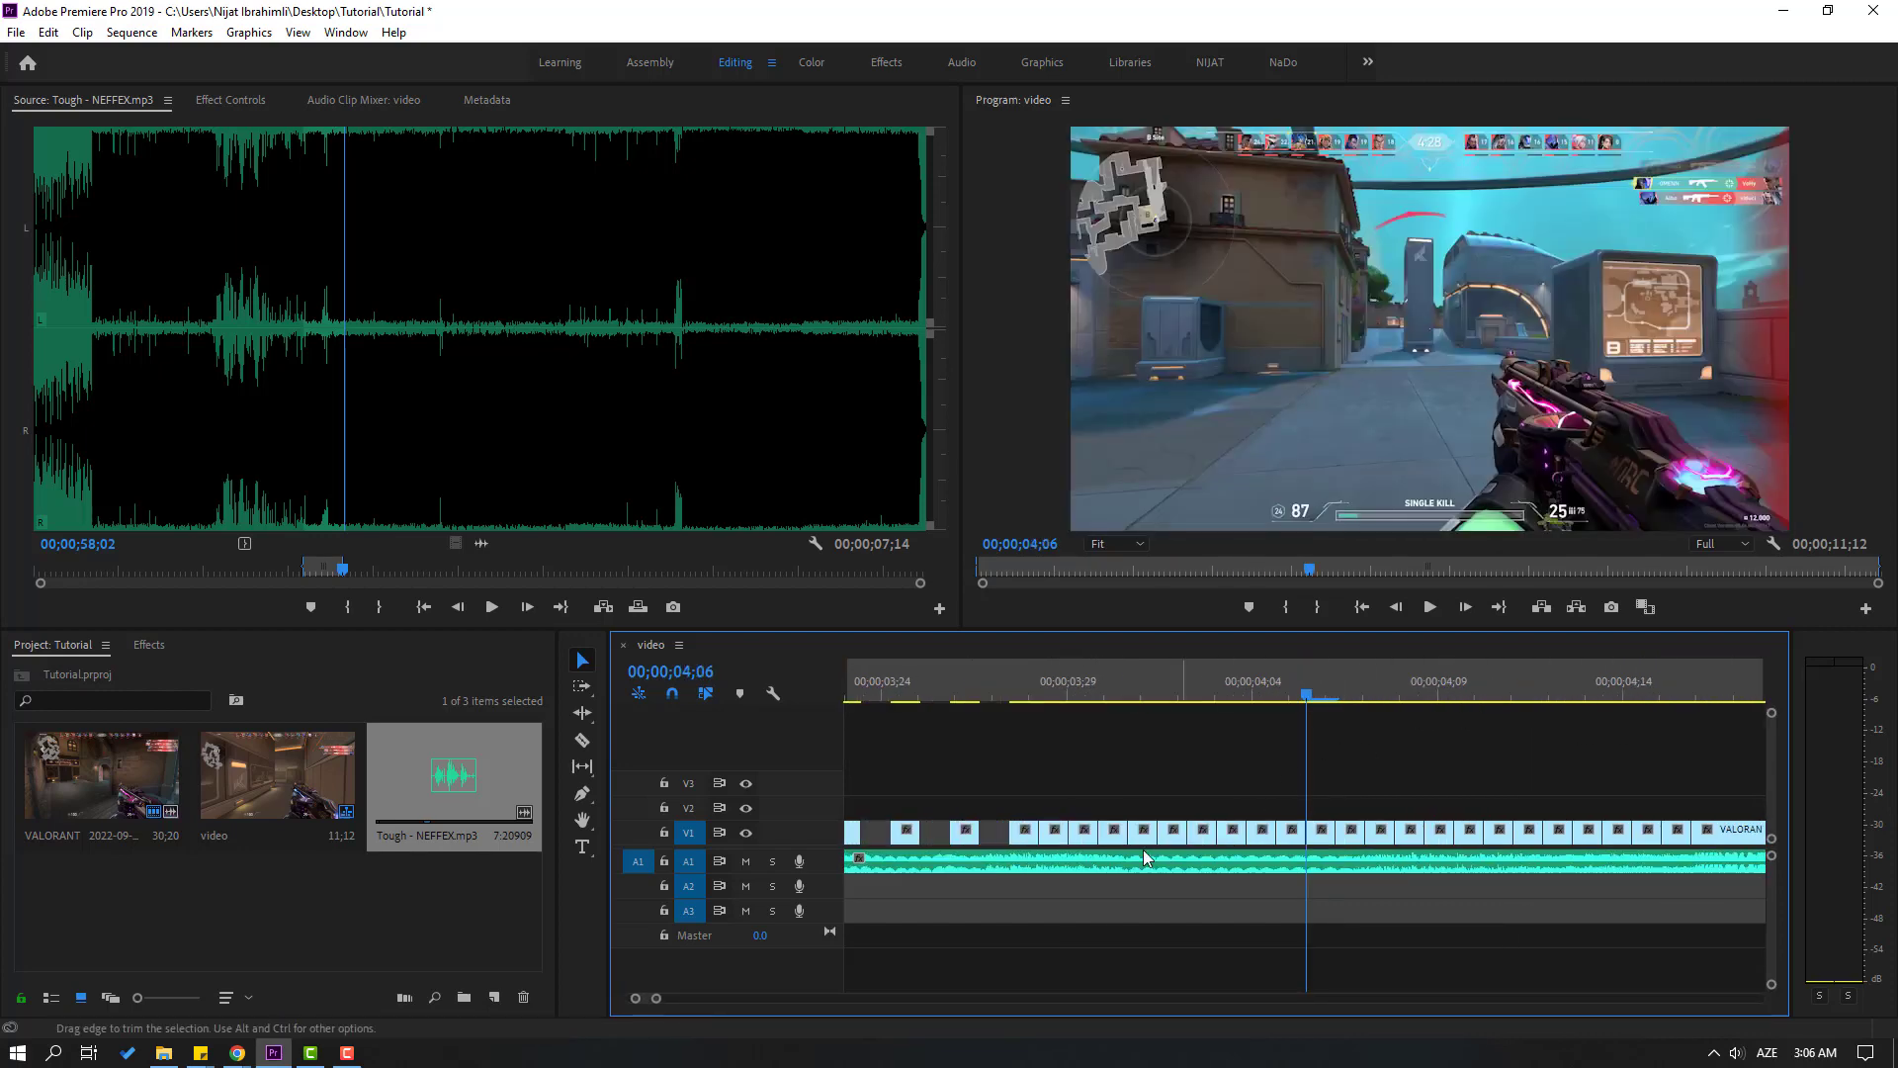
click(1052, 836)
key(Delete)
click(1112, 836)
key(Delete)
click(1172, 834)
key(Delete)
click(1232, 836)
key(Delete)
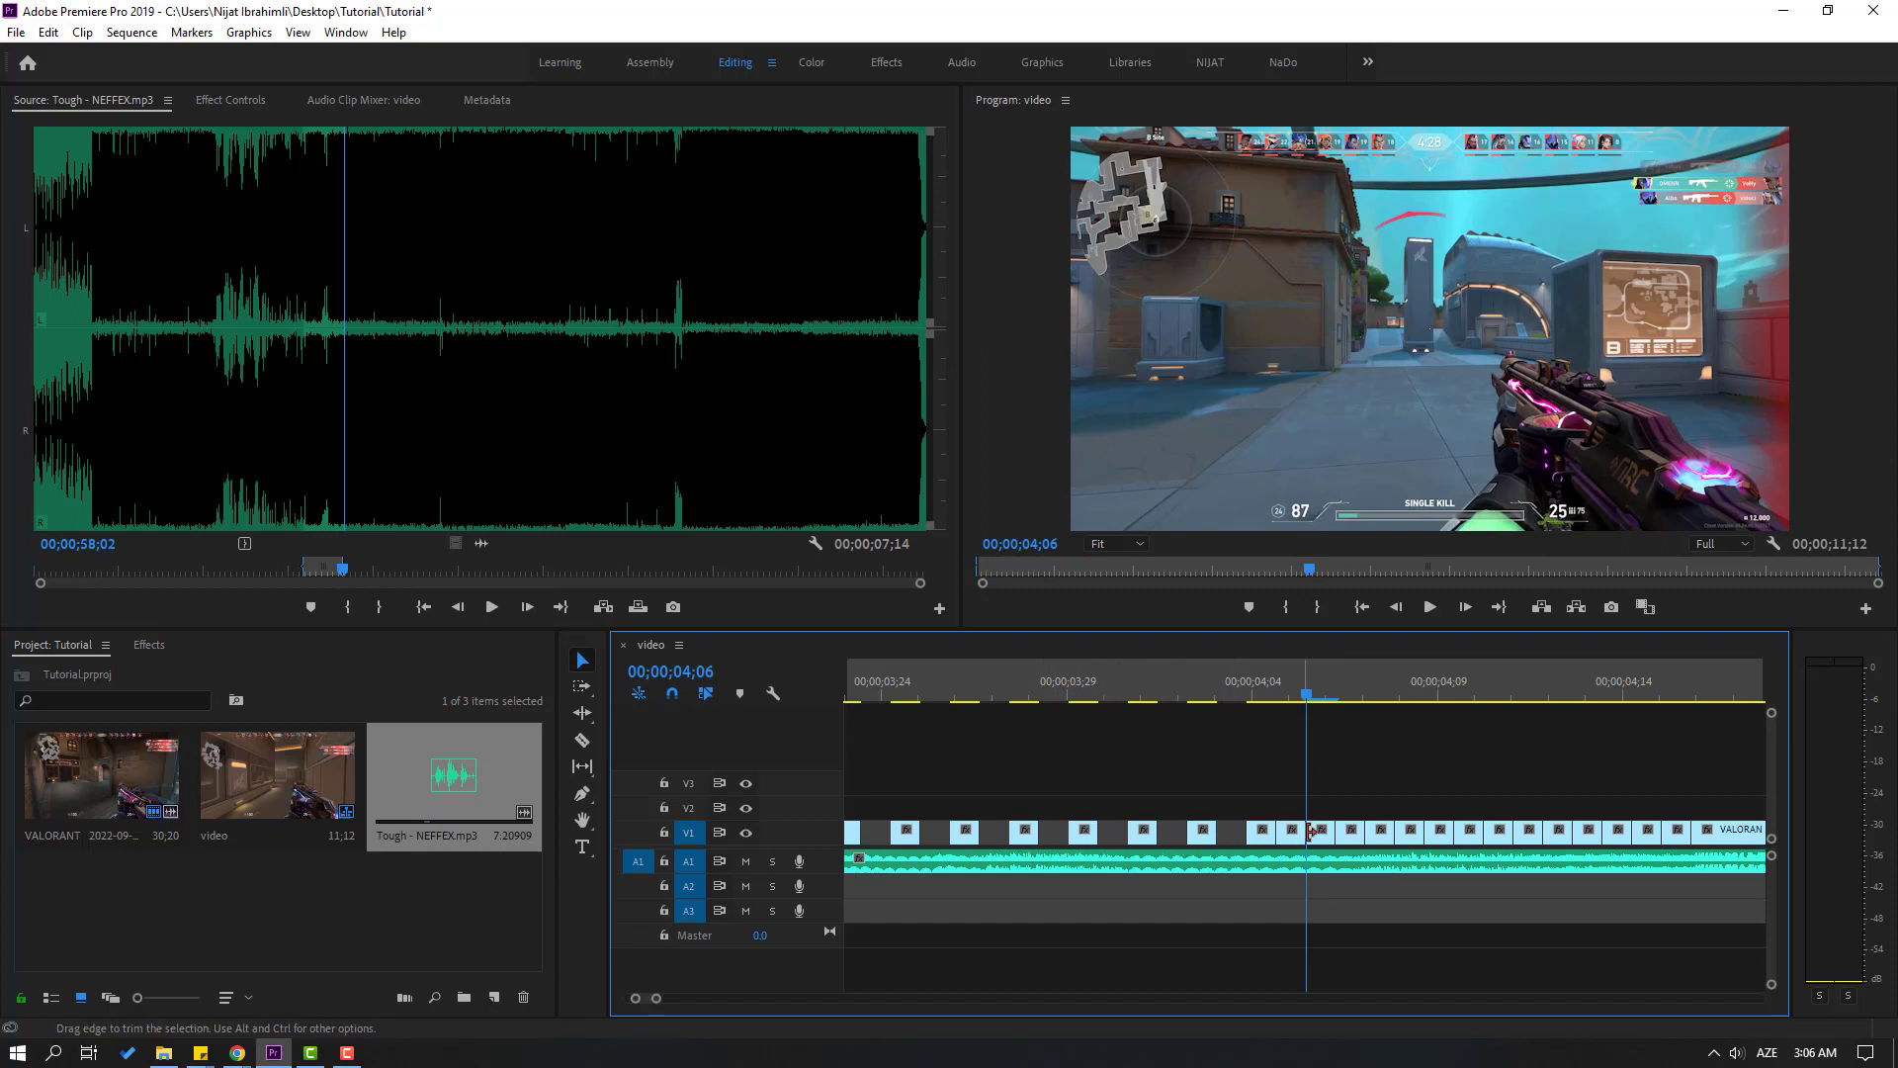
Delete the remaining alternate frame pieces on V1 from about 00;00;04;04 up to just before the split at 00;00;04;16
click(1292, 836)
key(Delete)
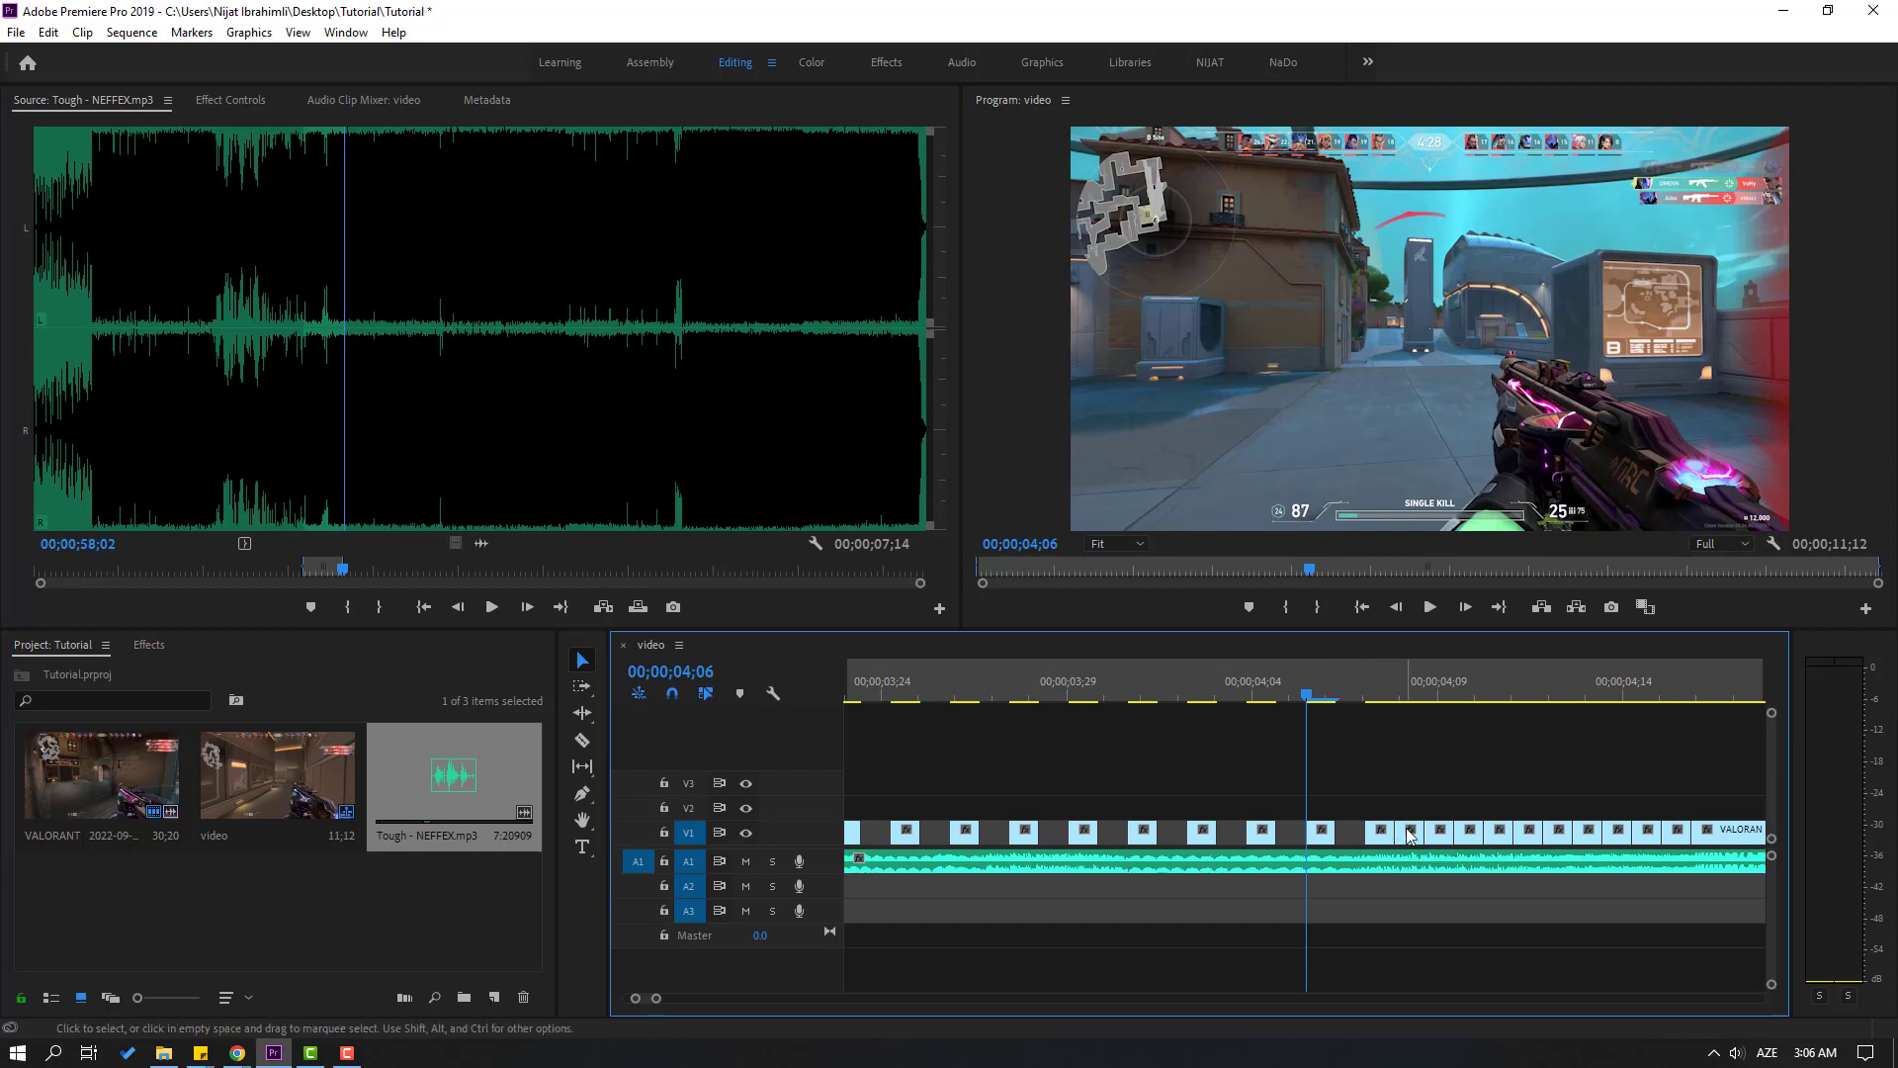
click(1469, 830)
key(Delete)
click(1528, 833)
key(Delete)
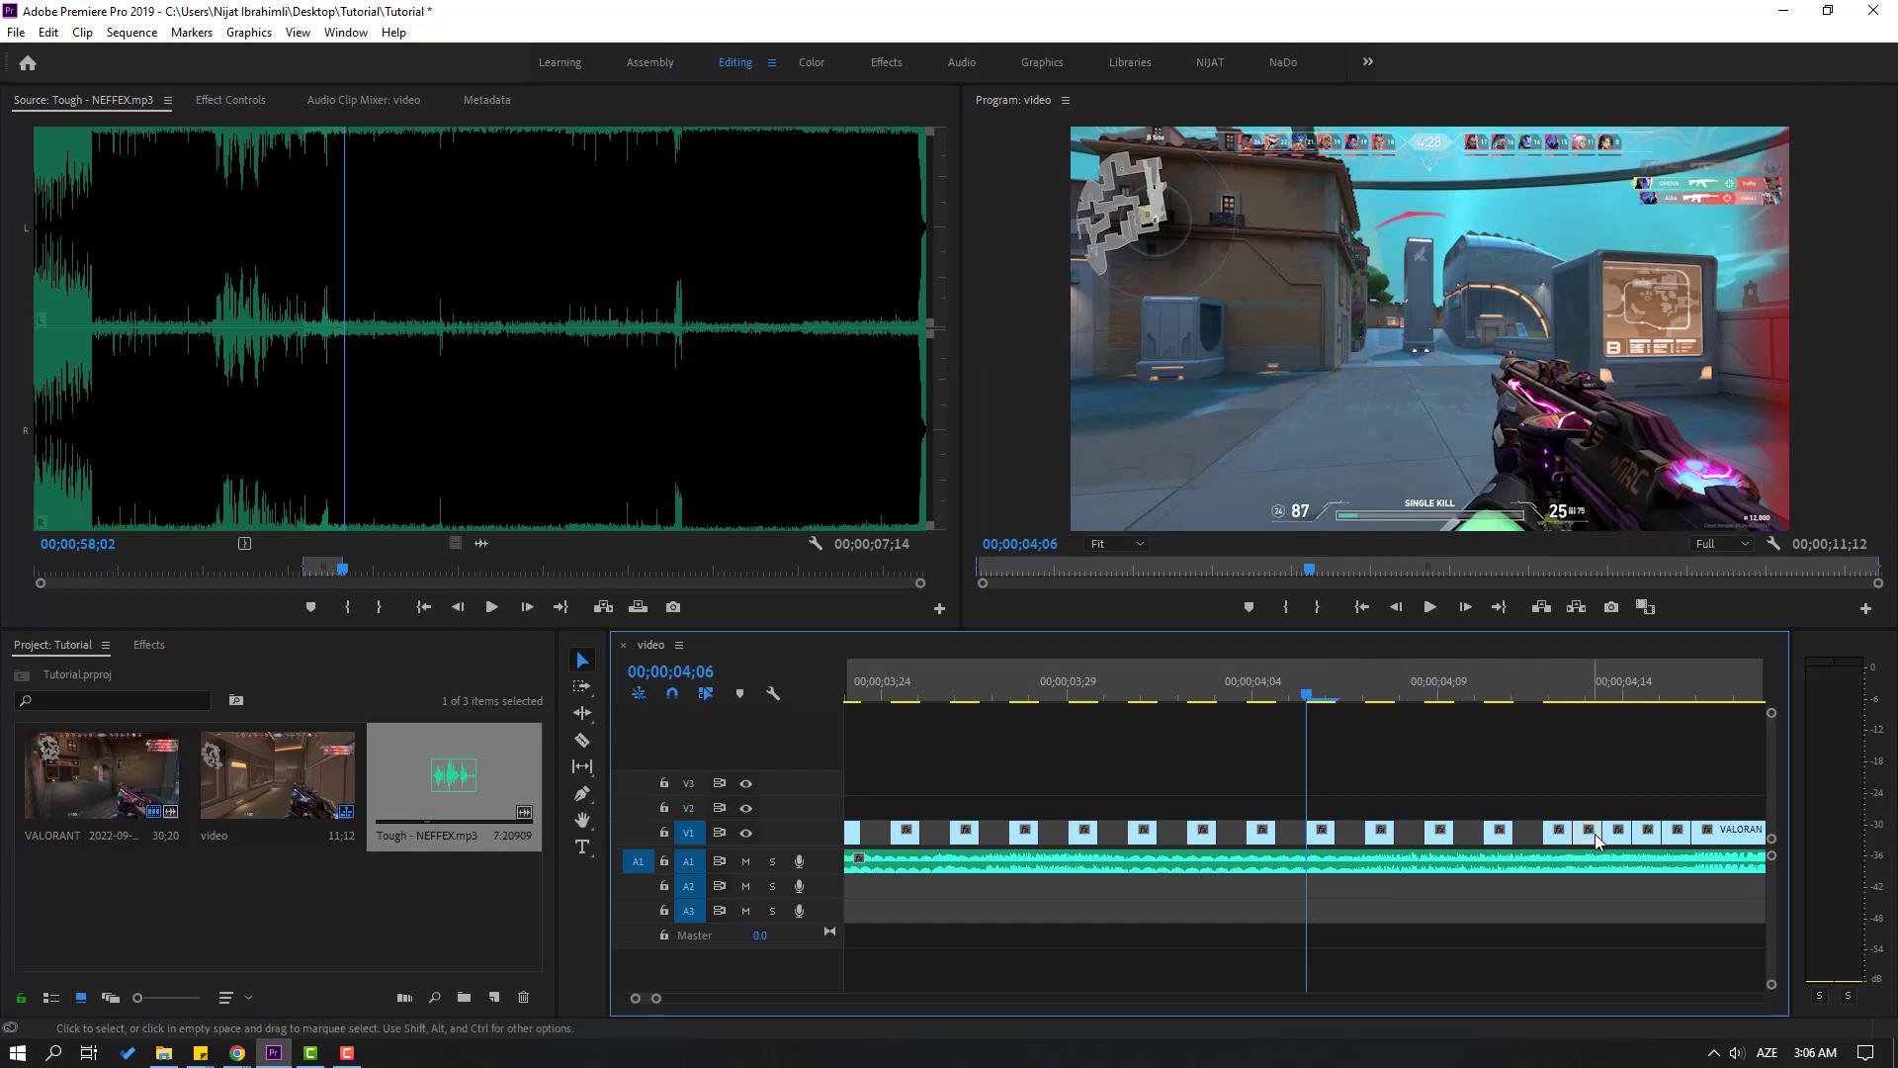
click(1589, 833)
key(Delete)
click(1649, 832)
key(Delete)
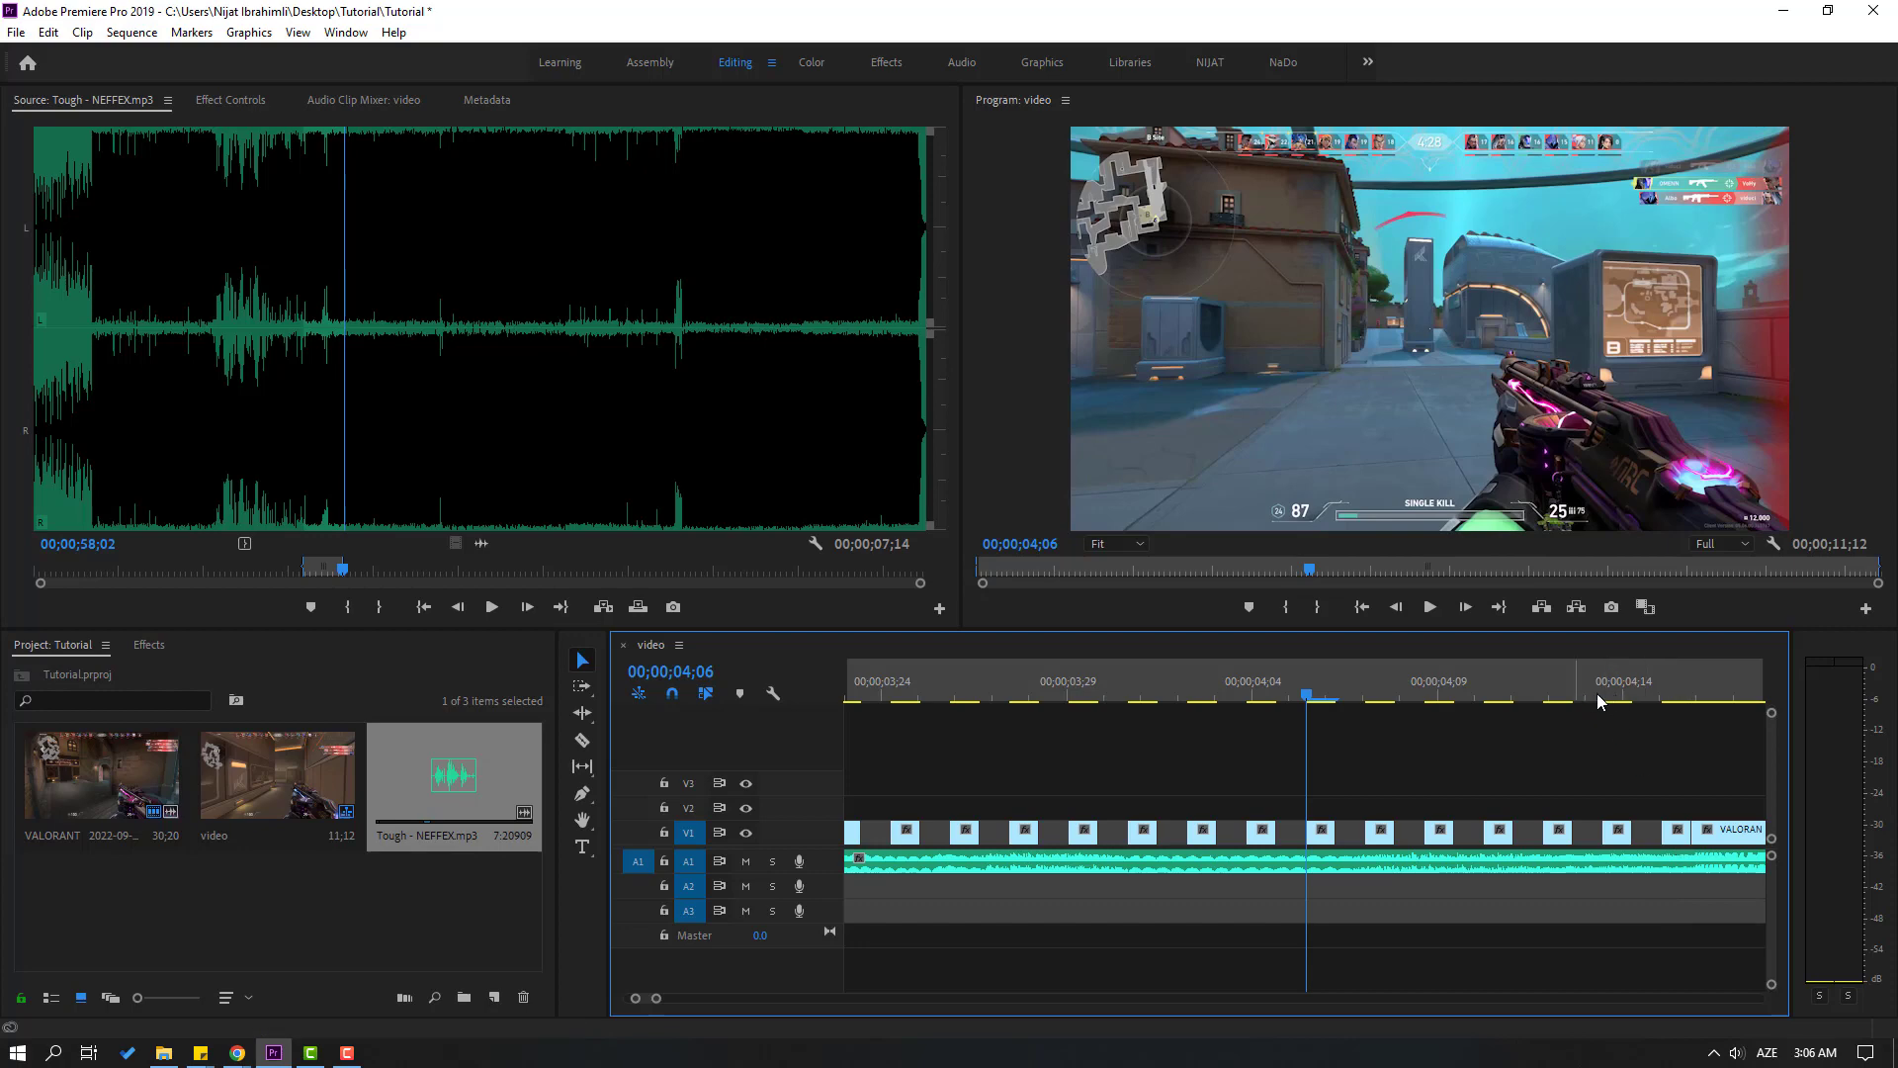
Play the end of the gapped section with the music and place the playhead at 00;00;04;16, where the uncut clip starts
drag(1597, 692, 1450, 714)
key(space)
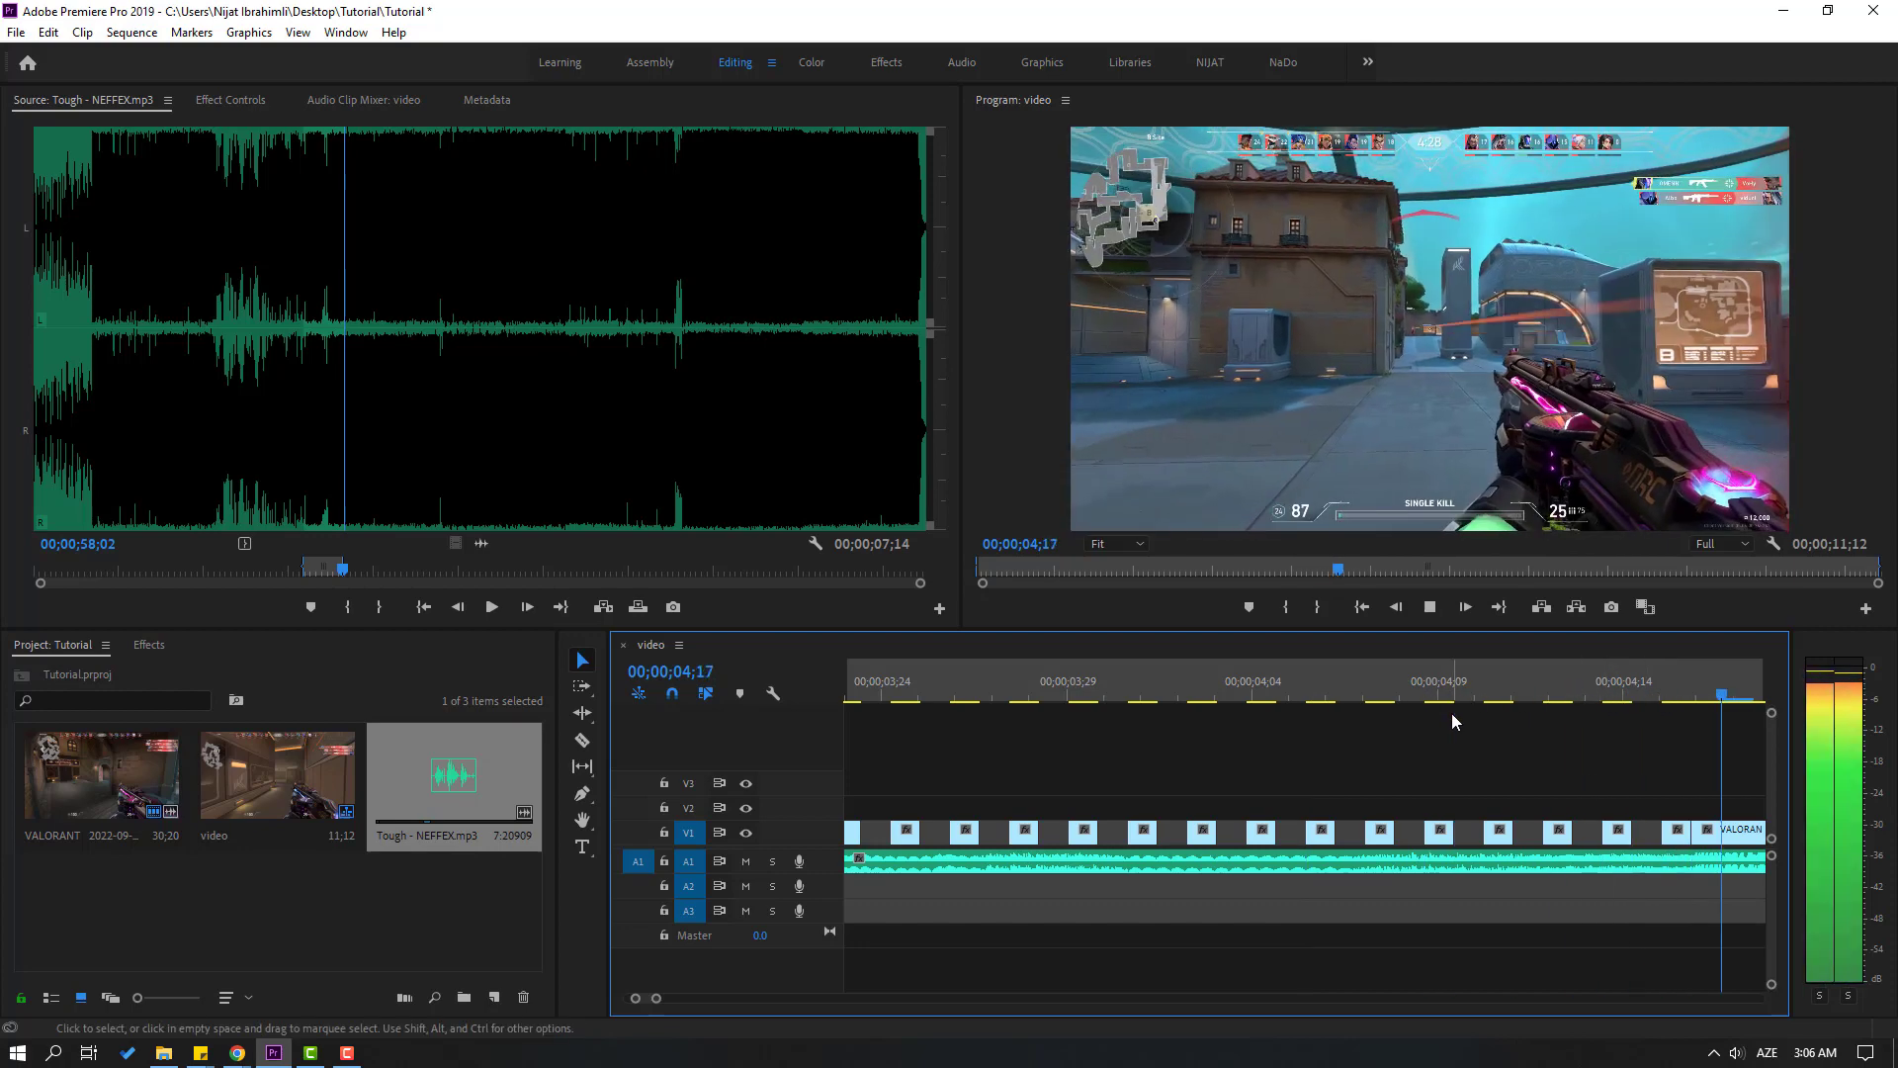
key(space)
click(989, 689)
key(minus)
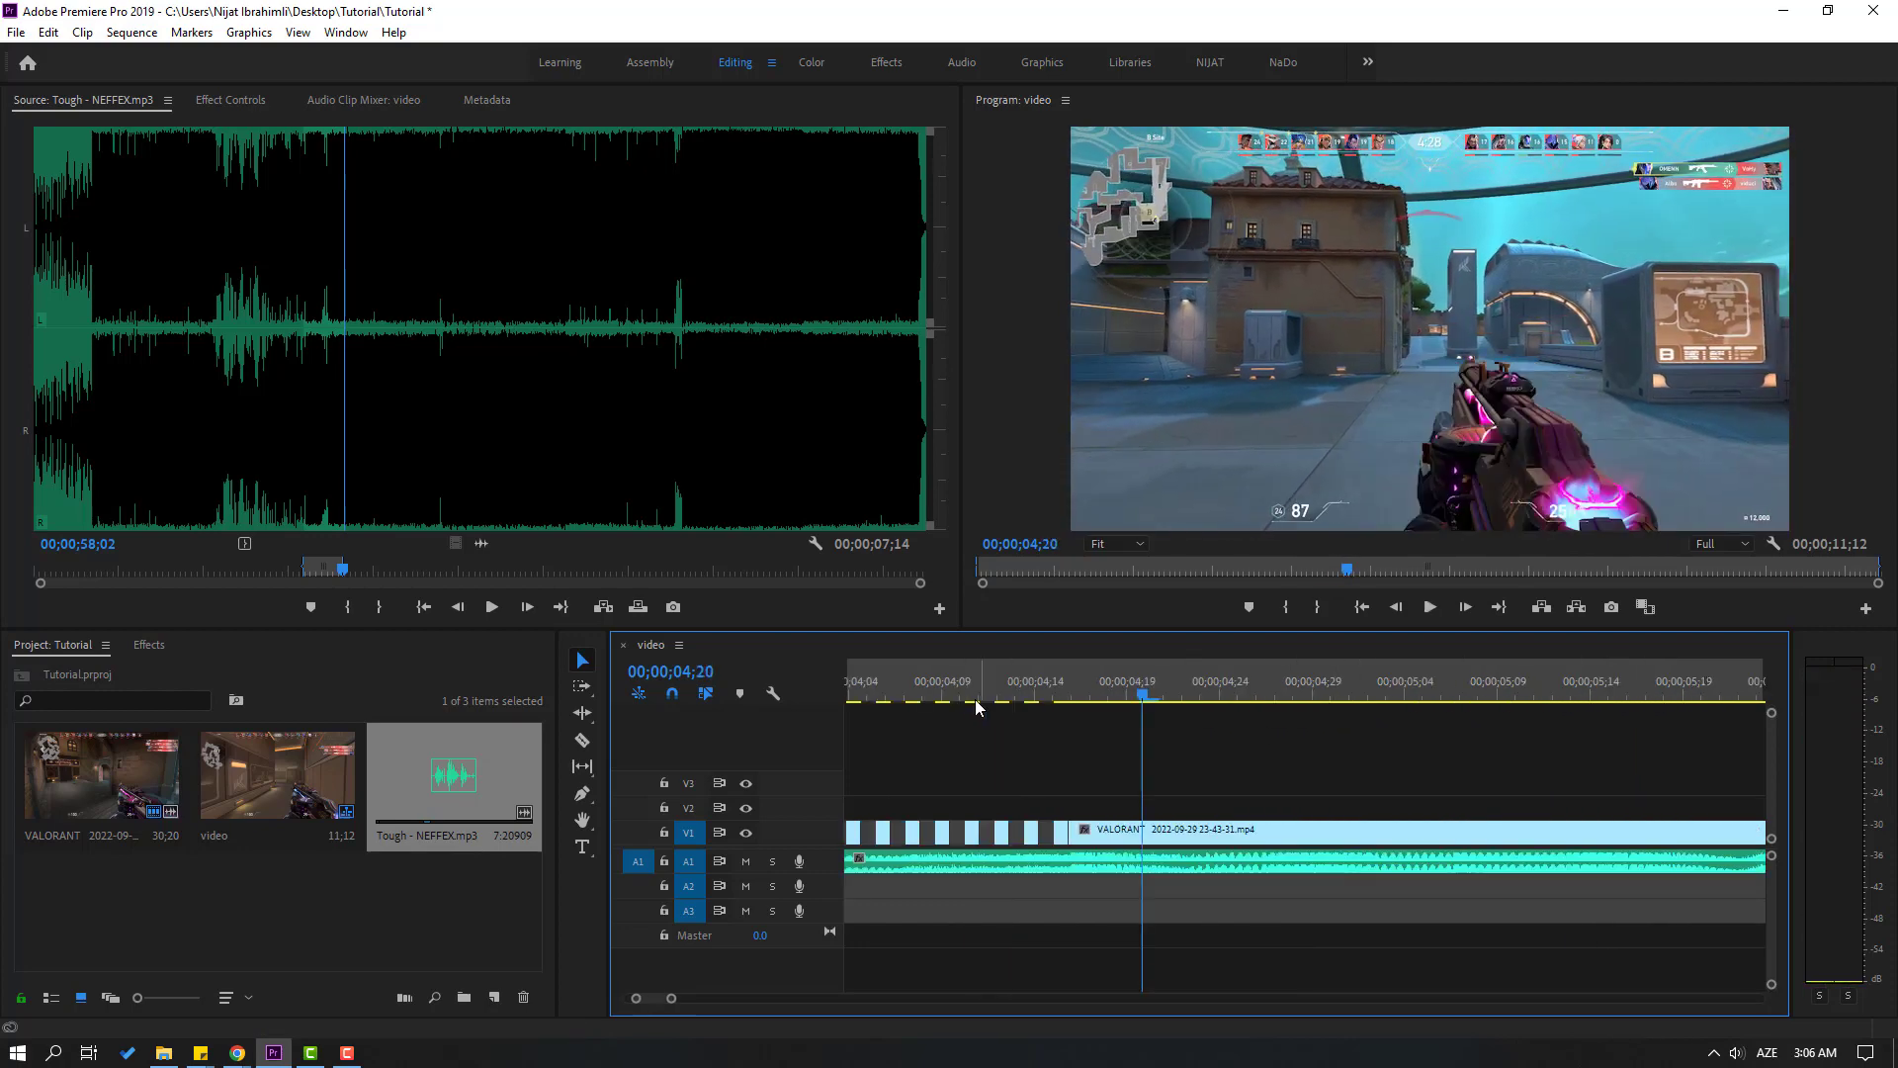
click(1064, 685)
key(equal)
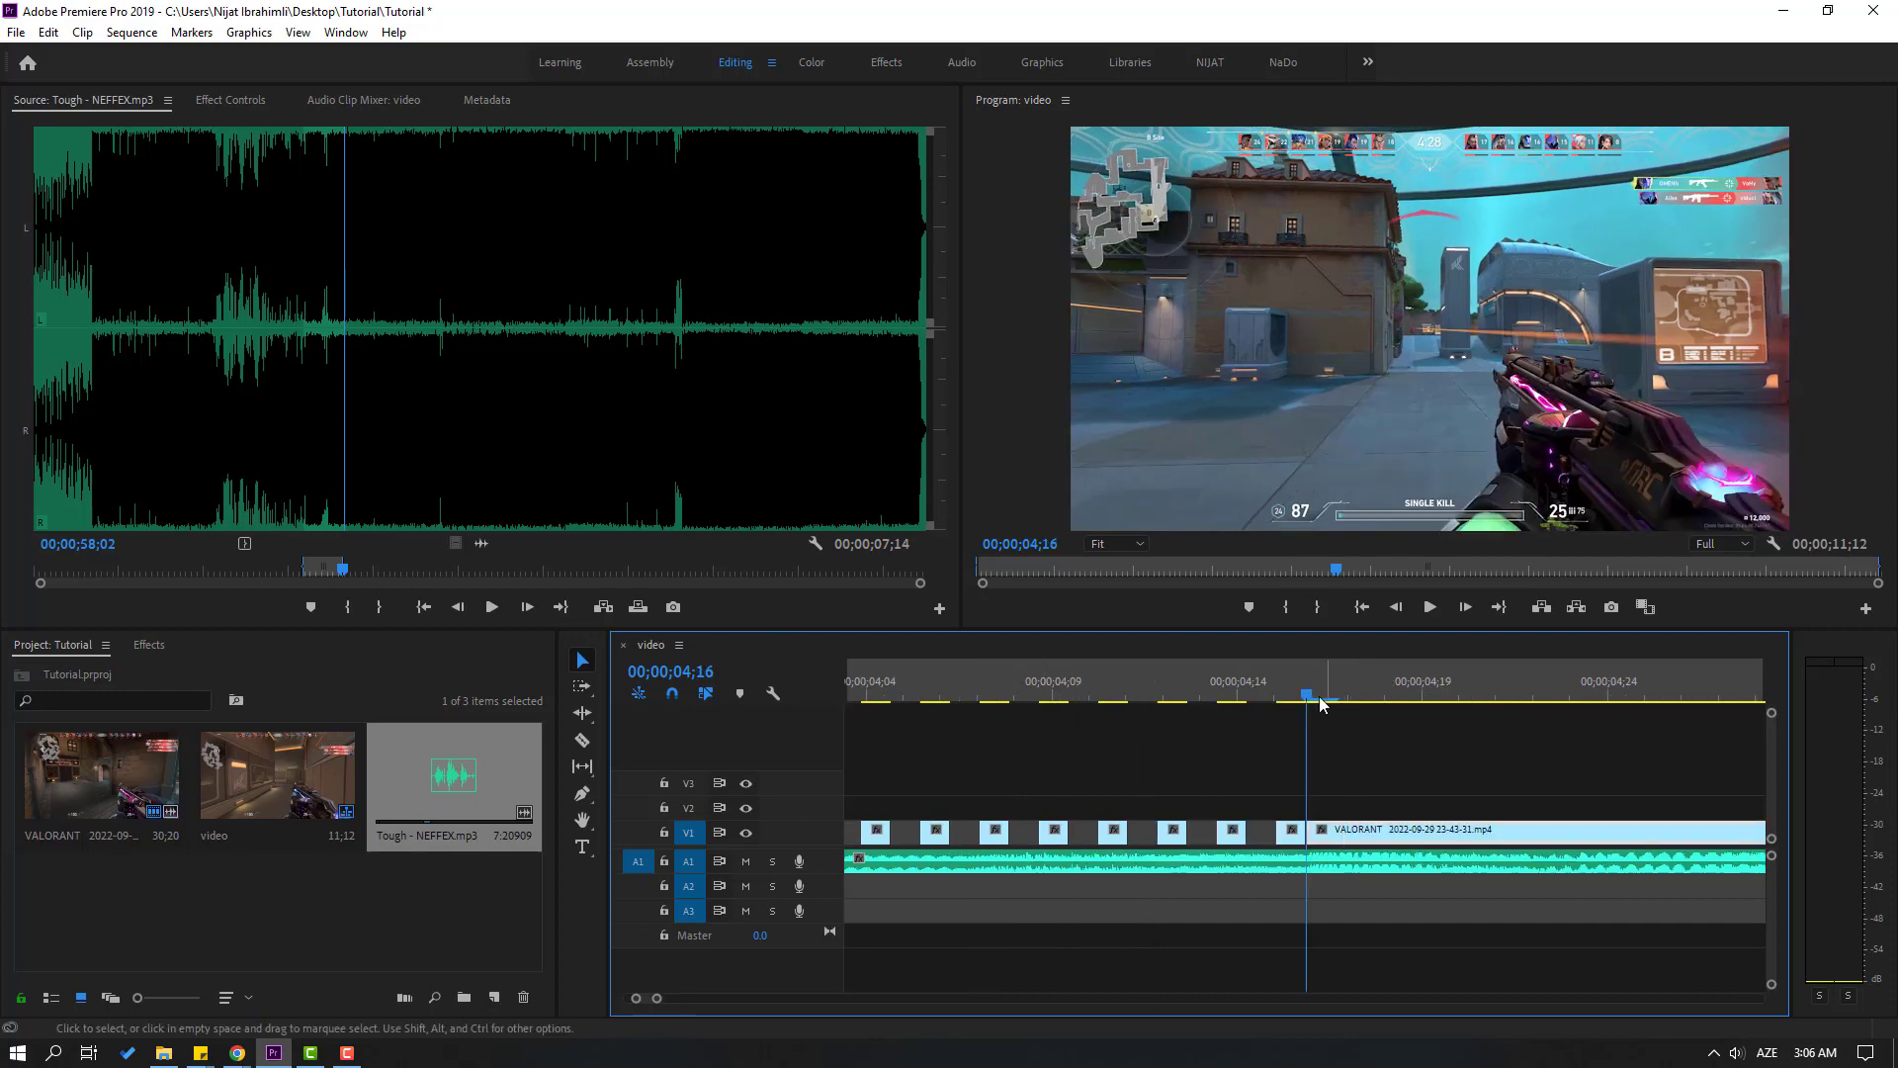
Set the uncut V1 clip's Scale to 102 and enable Scale keyframing at 00;00;04;17
drag(1320, 702, 1335, 699)
key(shift+5)
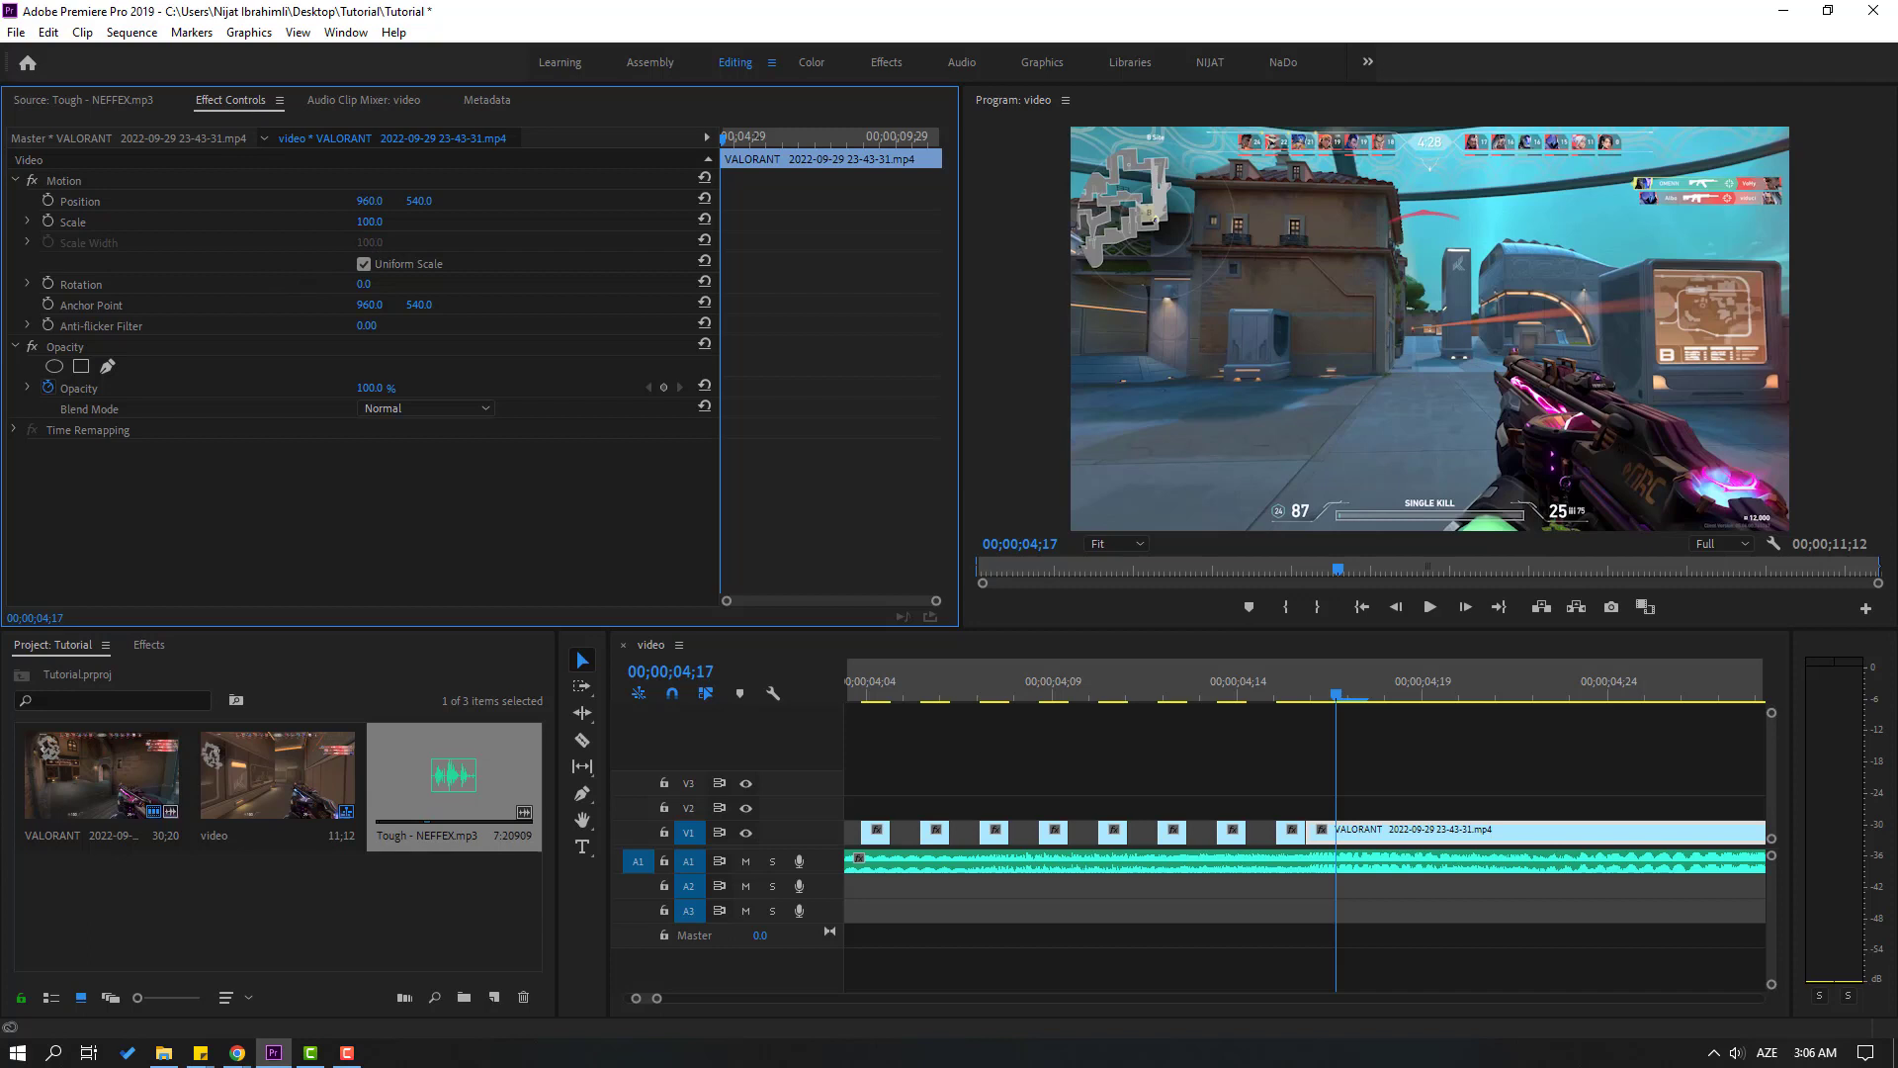
drag(369, 222, 371, 222)
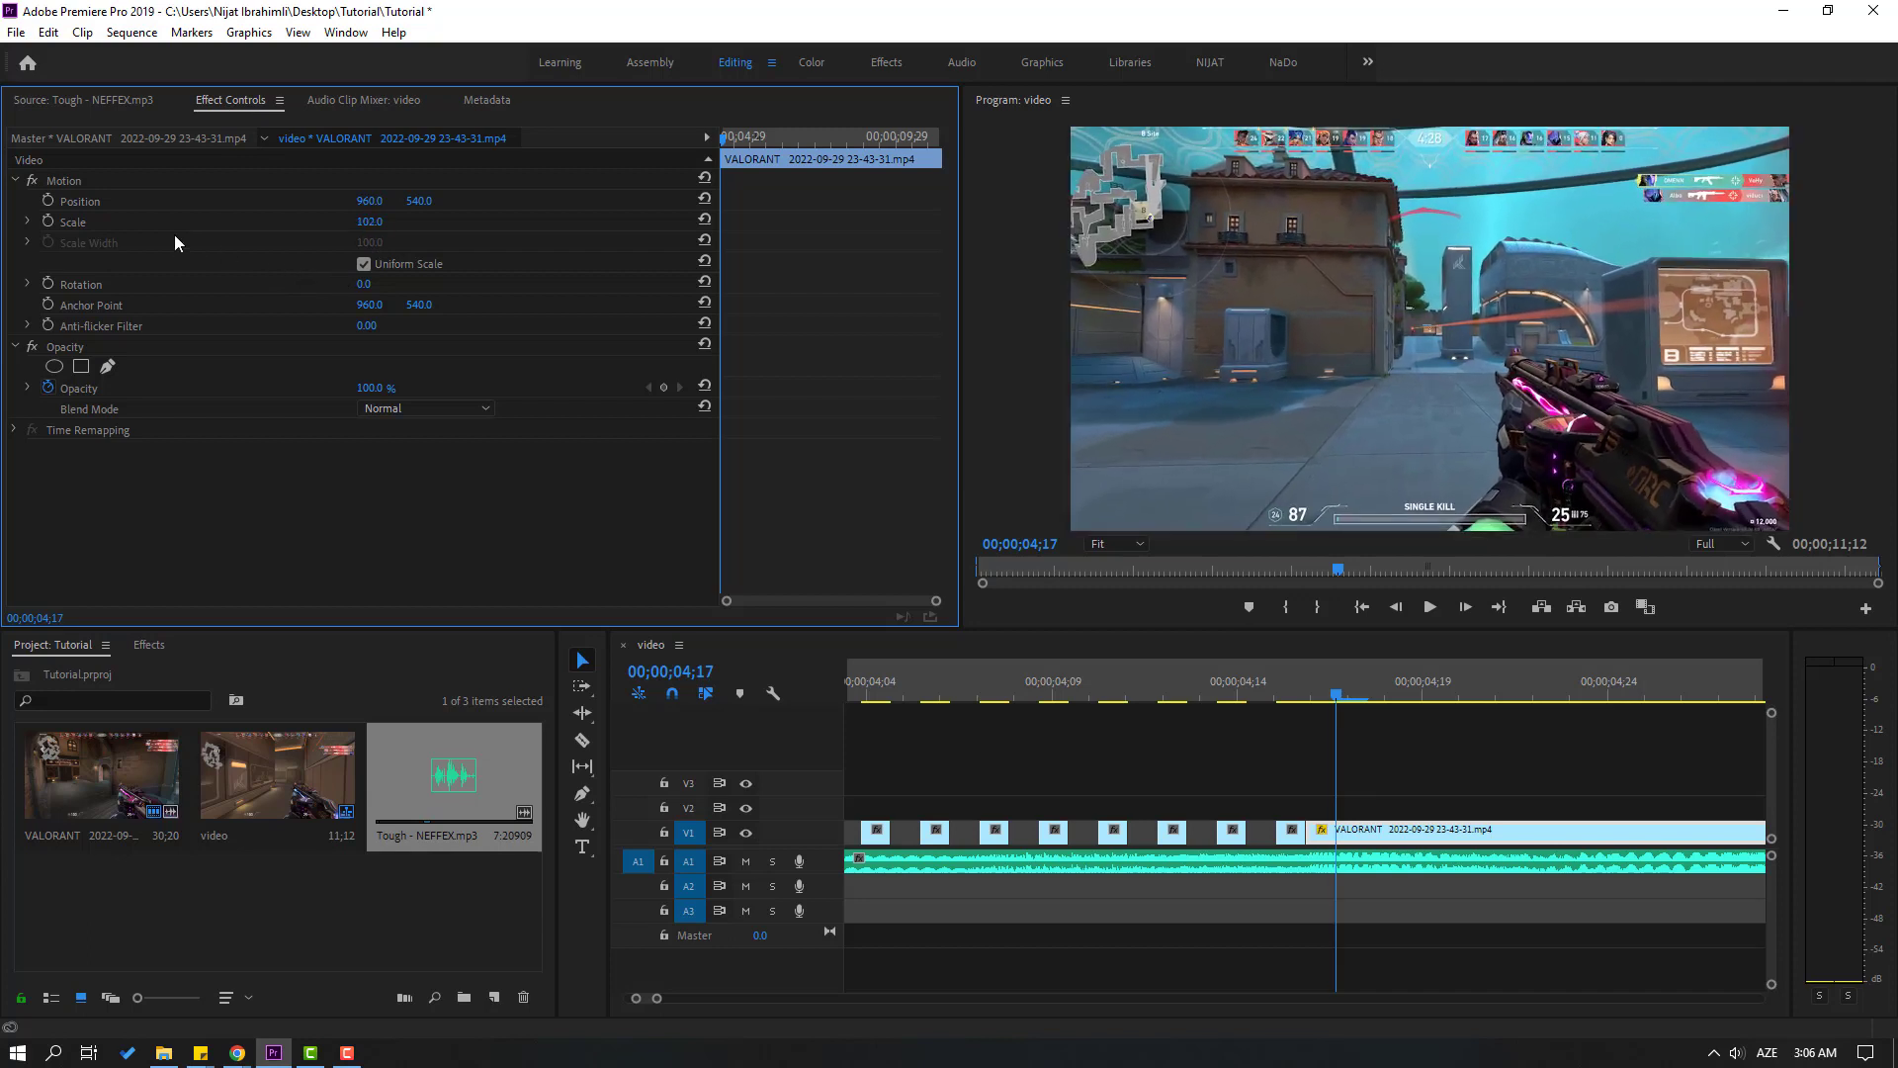
click(49, 222)
drag(726, 219, 737, 223)
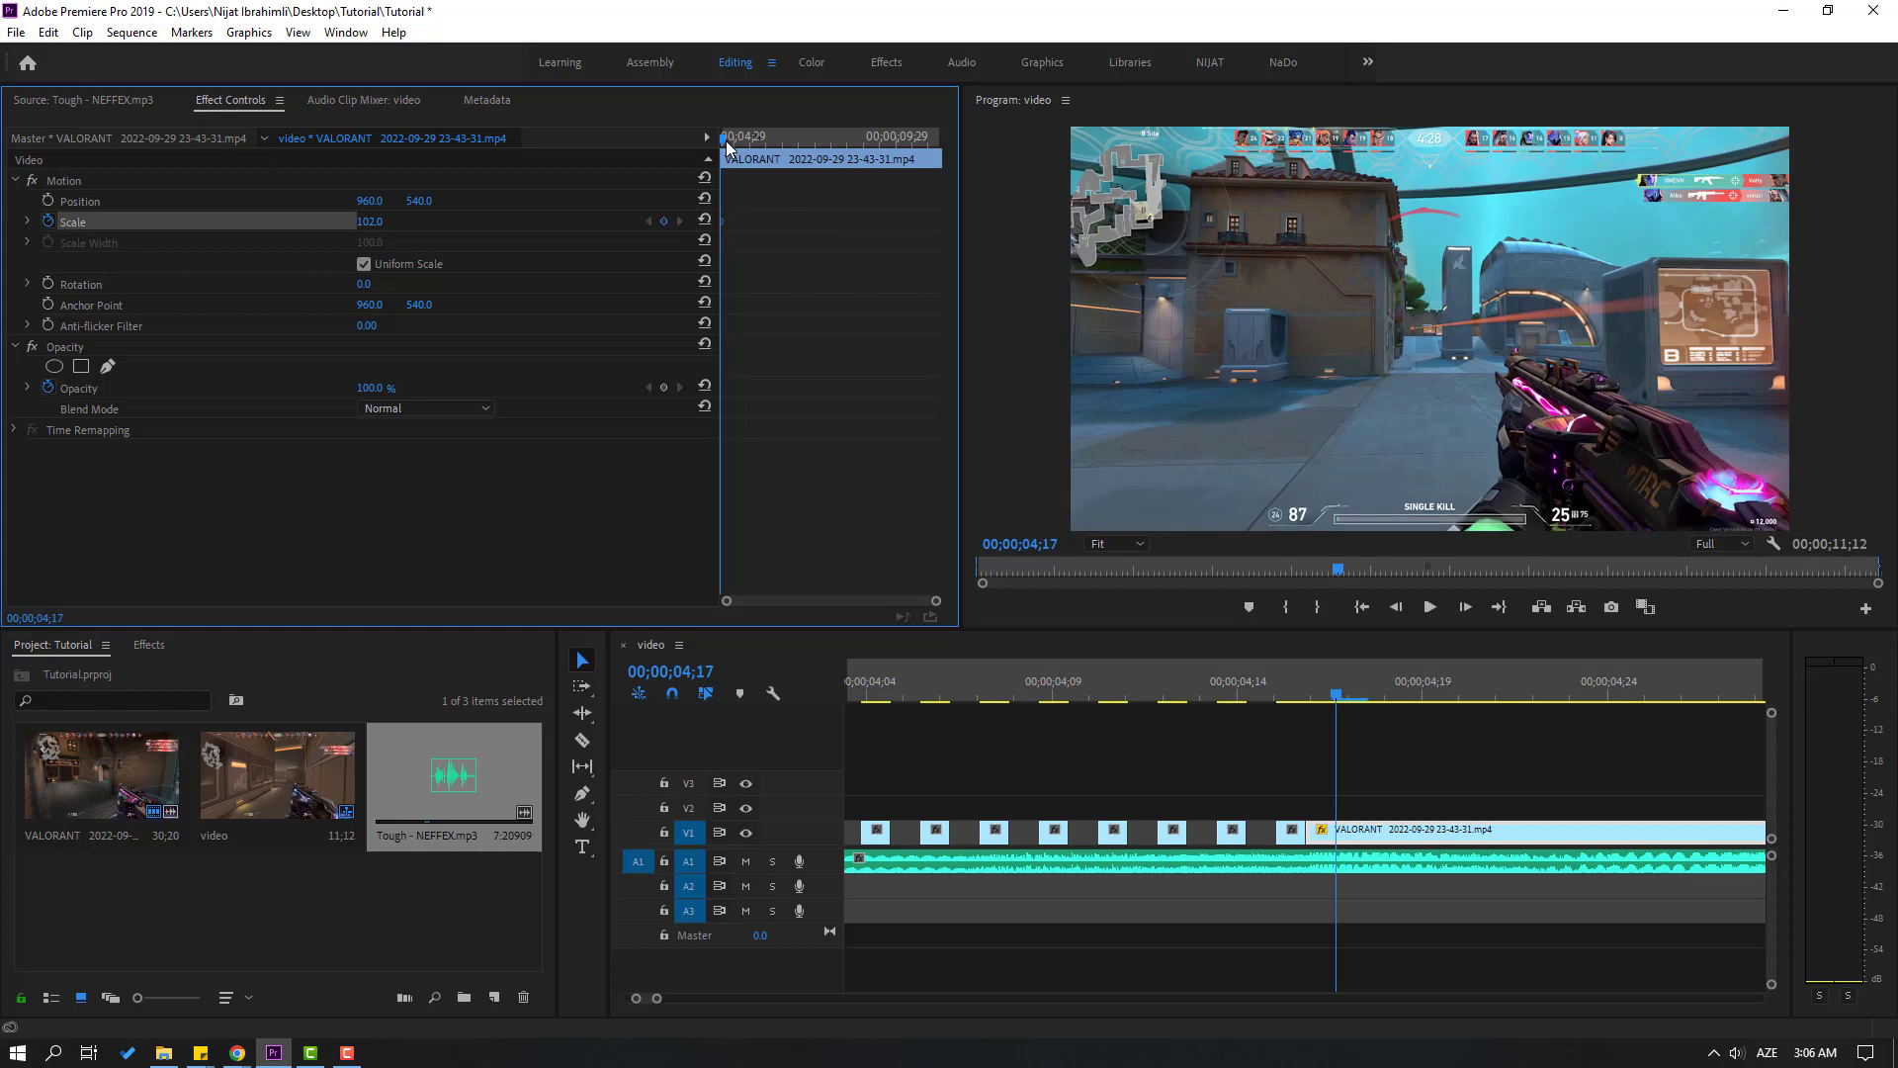
Add a Scale keyframe of 299 on the uncut clip at 00;00;04;22
drag(723, 140, 728, 140)
drag(1385, 684, 1515, 684)
click(359, 221)
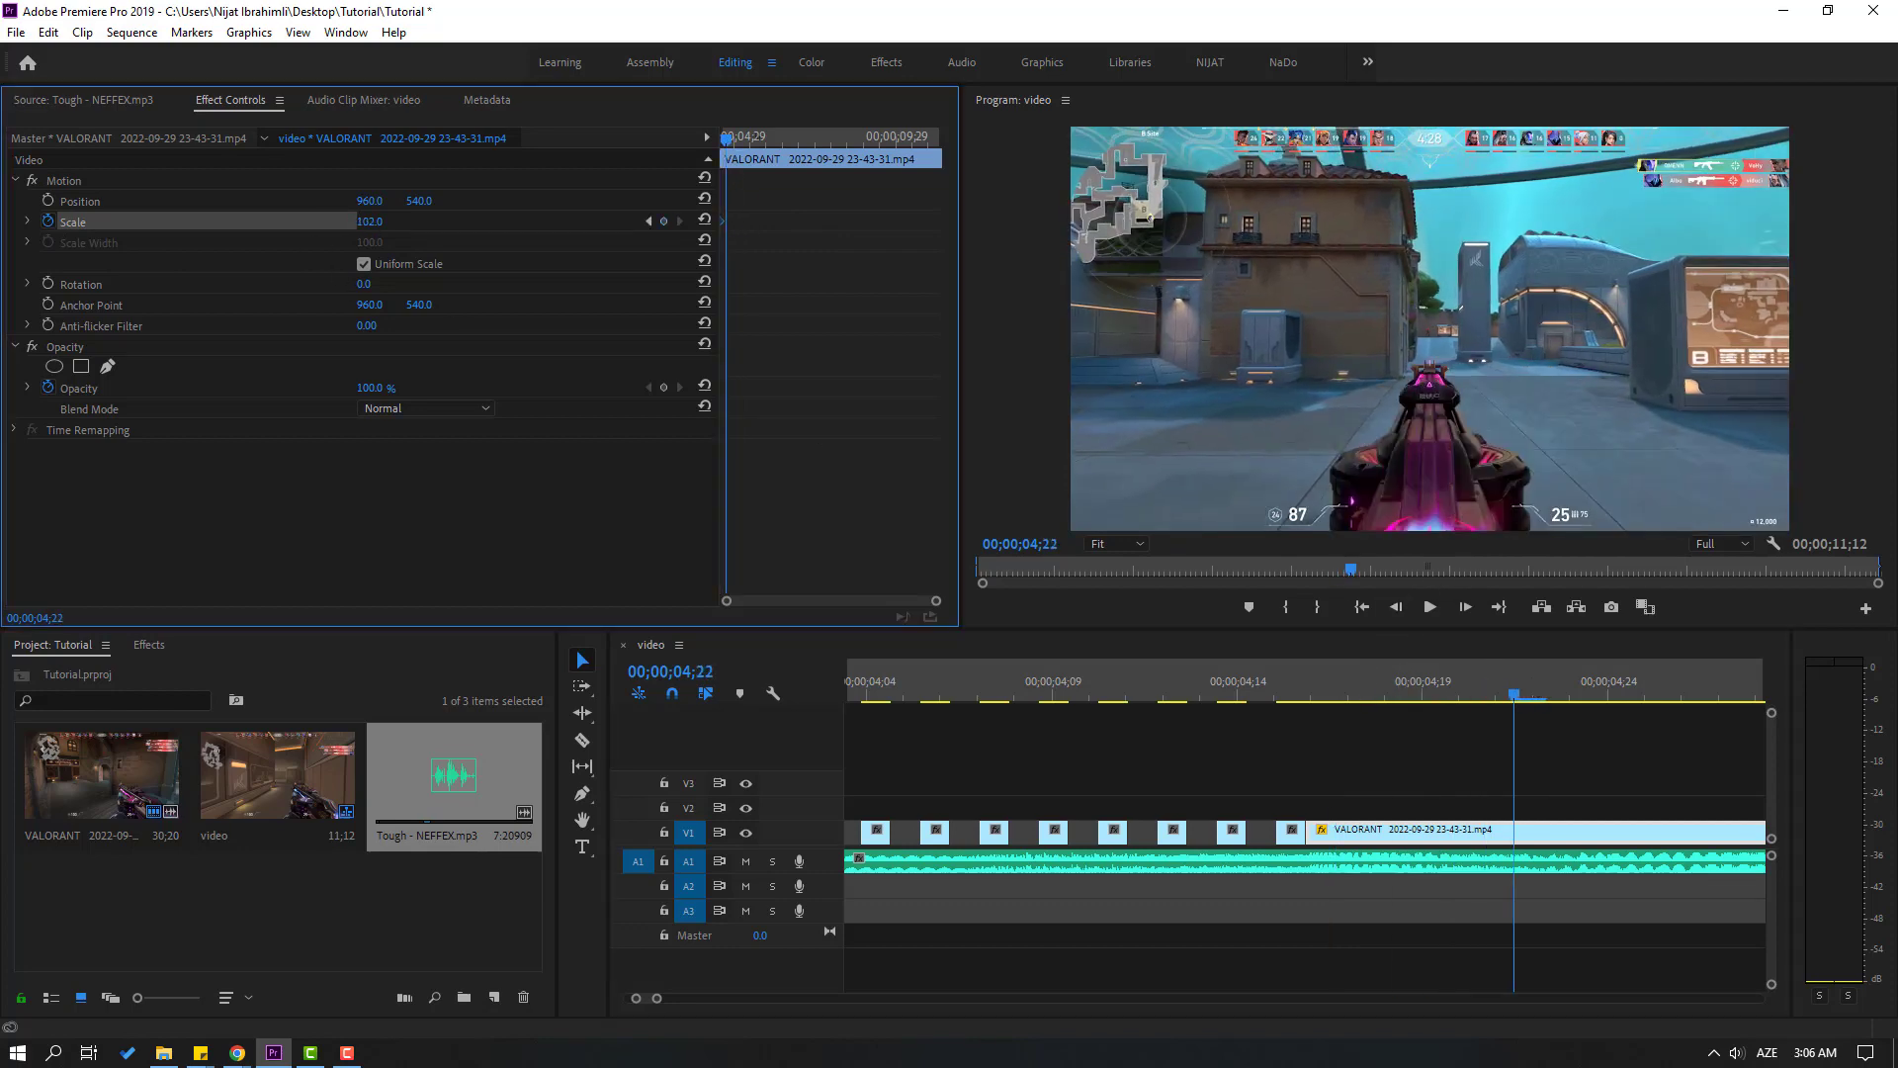
drag(359, 221, 967, 639)
Play the zoomed-in section and add a Scale keyframe holding 299 at 00;00;05;04
click(1195, 686)
key(space)
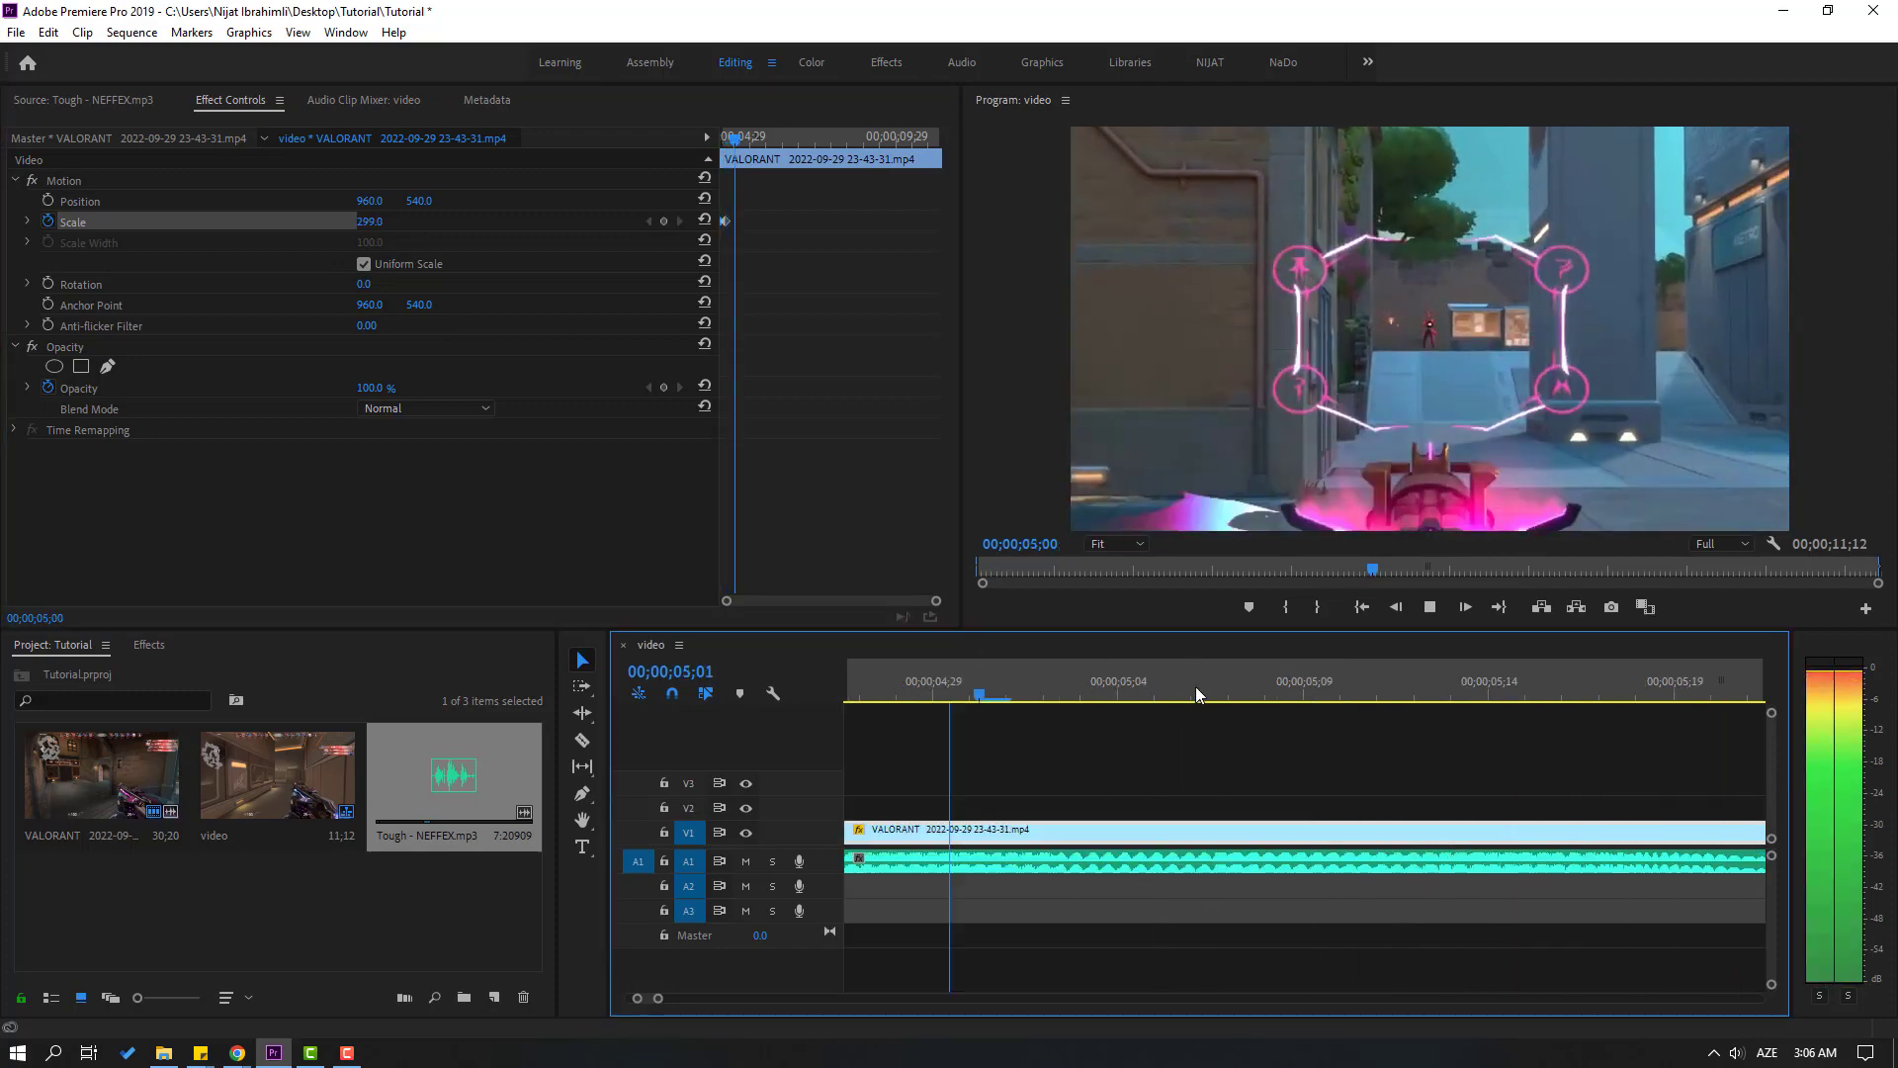
key(space)
key(minus)
key(minus)
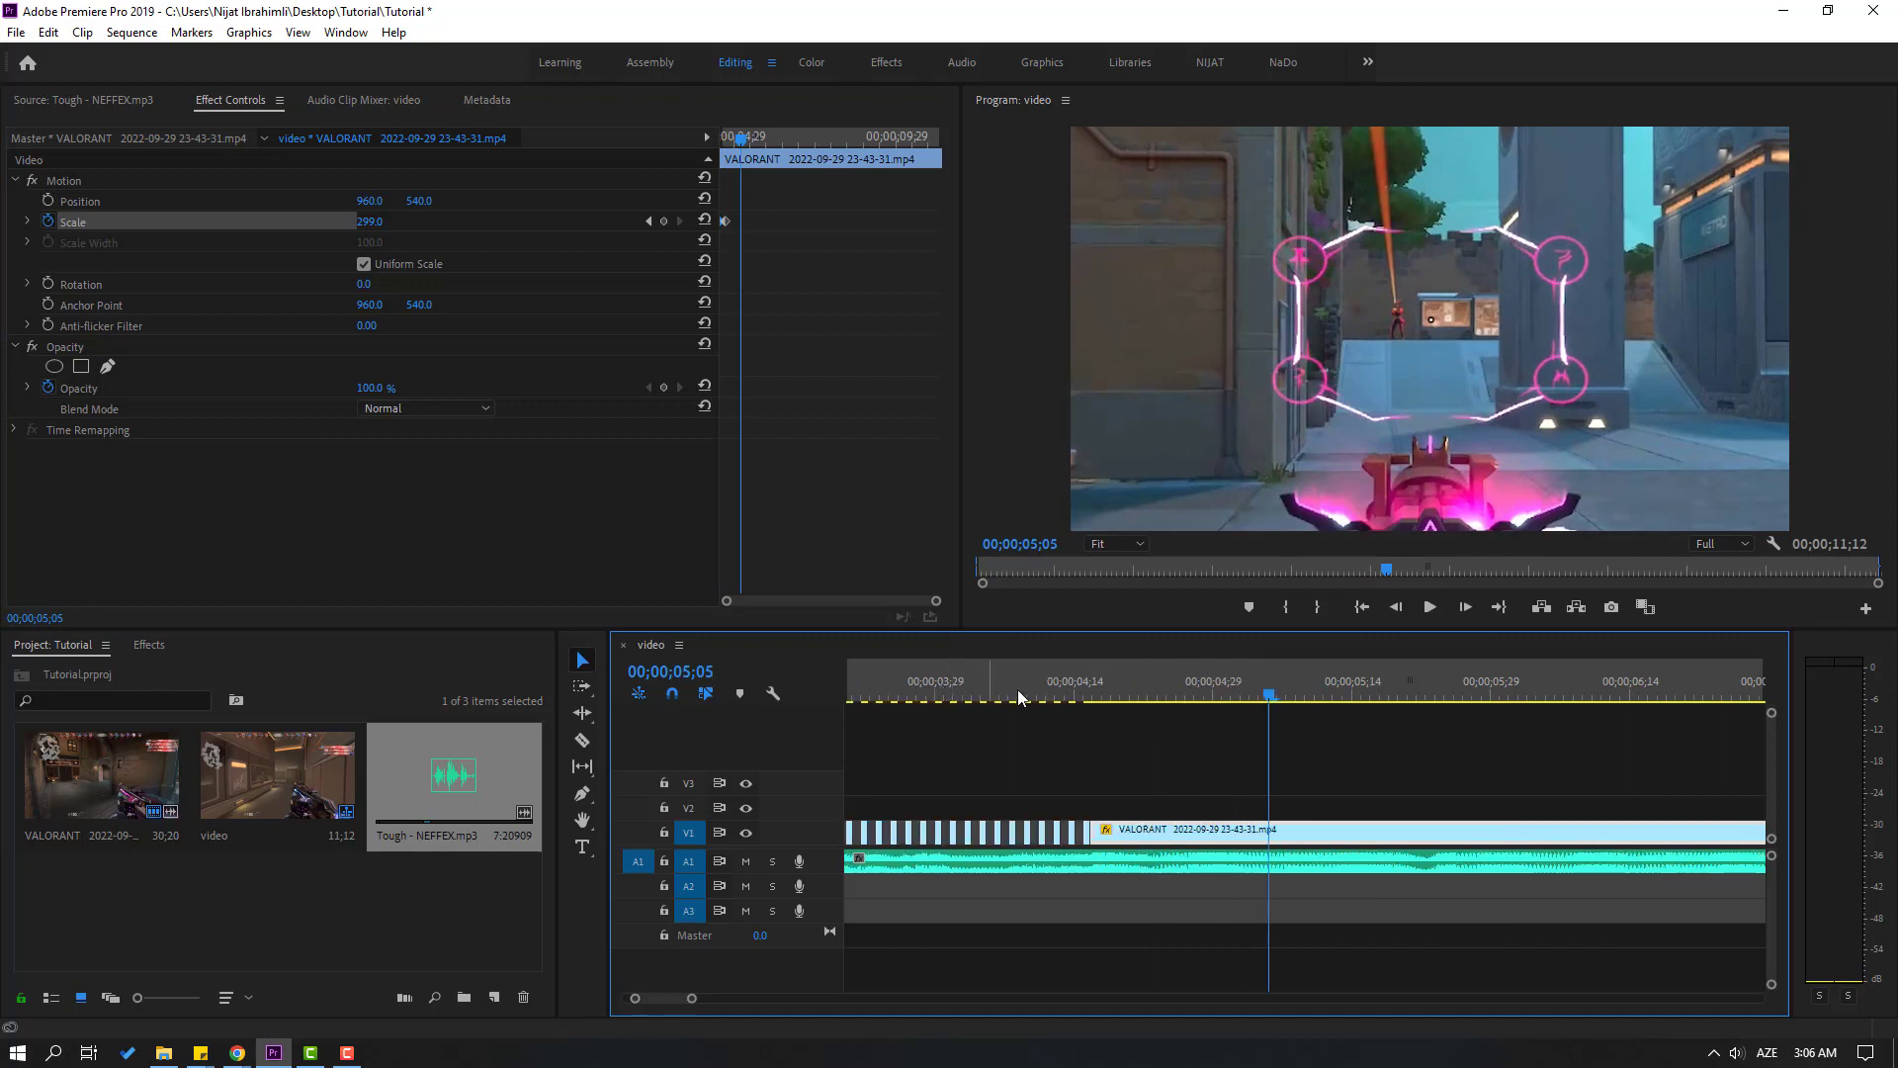
click(1149, 687)
drag(1123, 686, 1257, 689)
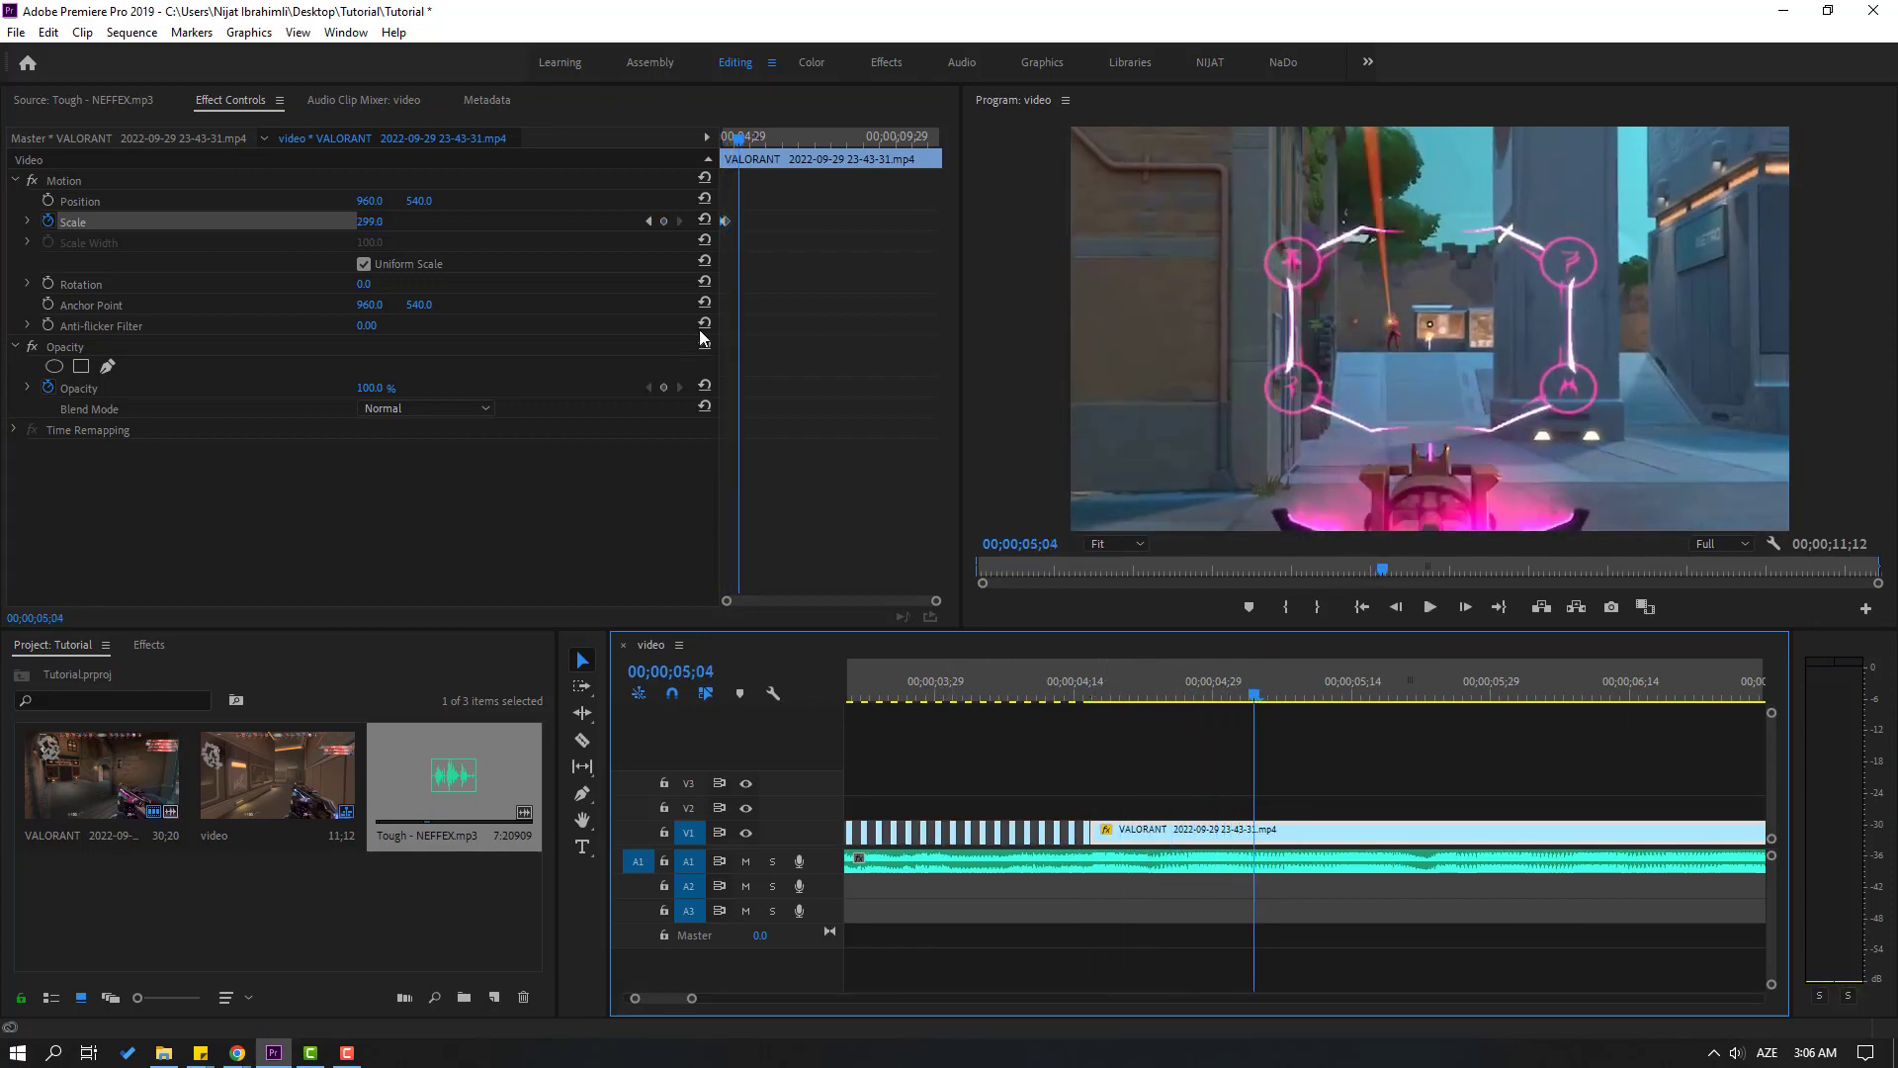
click(664, 223)
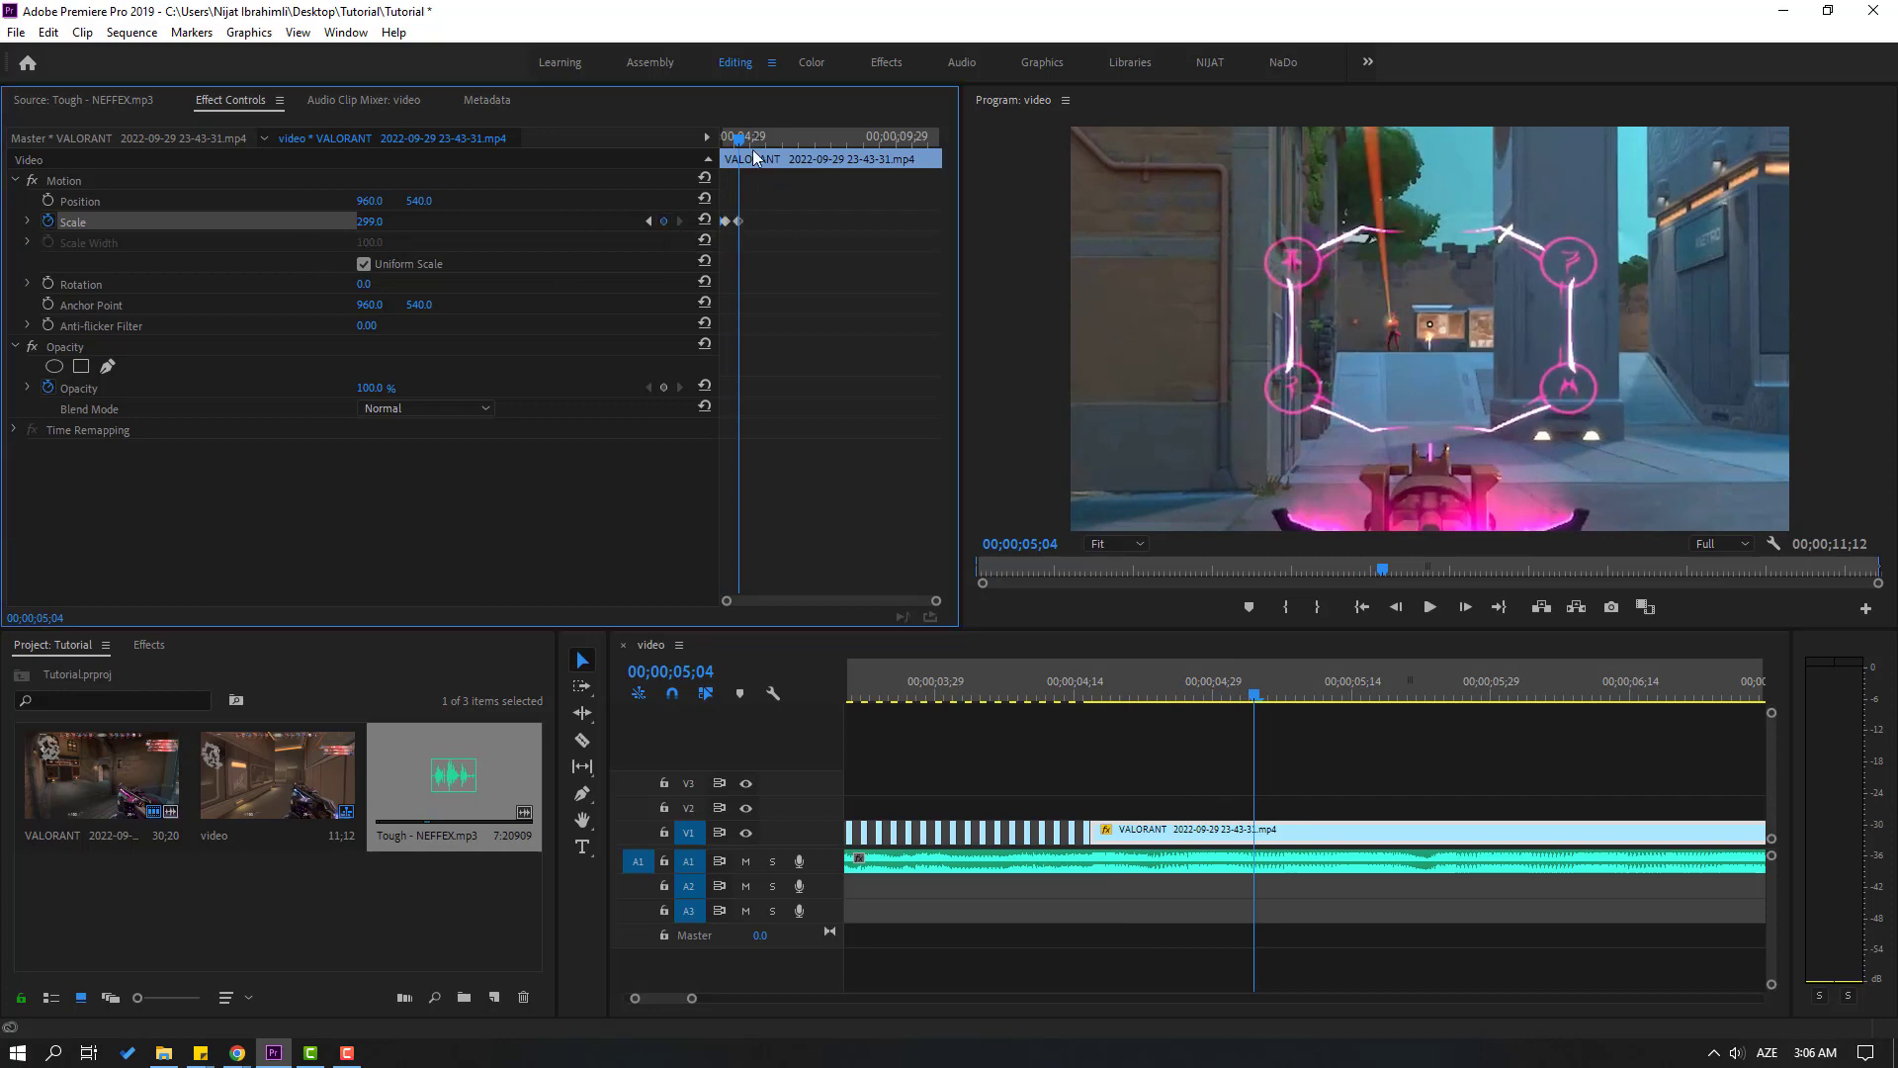
Add a Scale keyframe of 100 on the clip at 00;00;05;17
key(space)
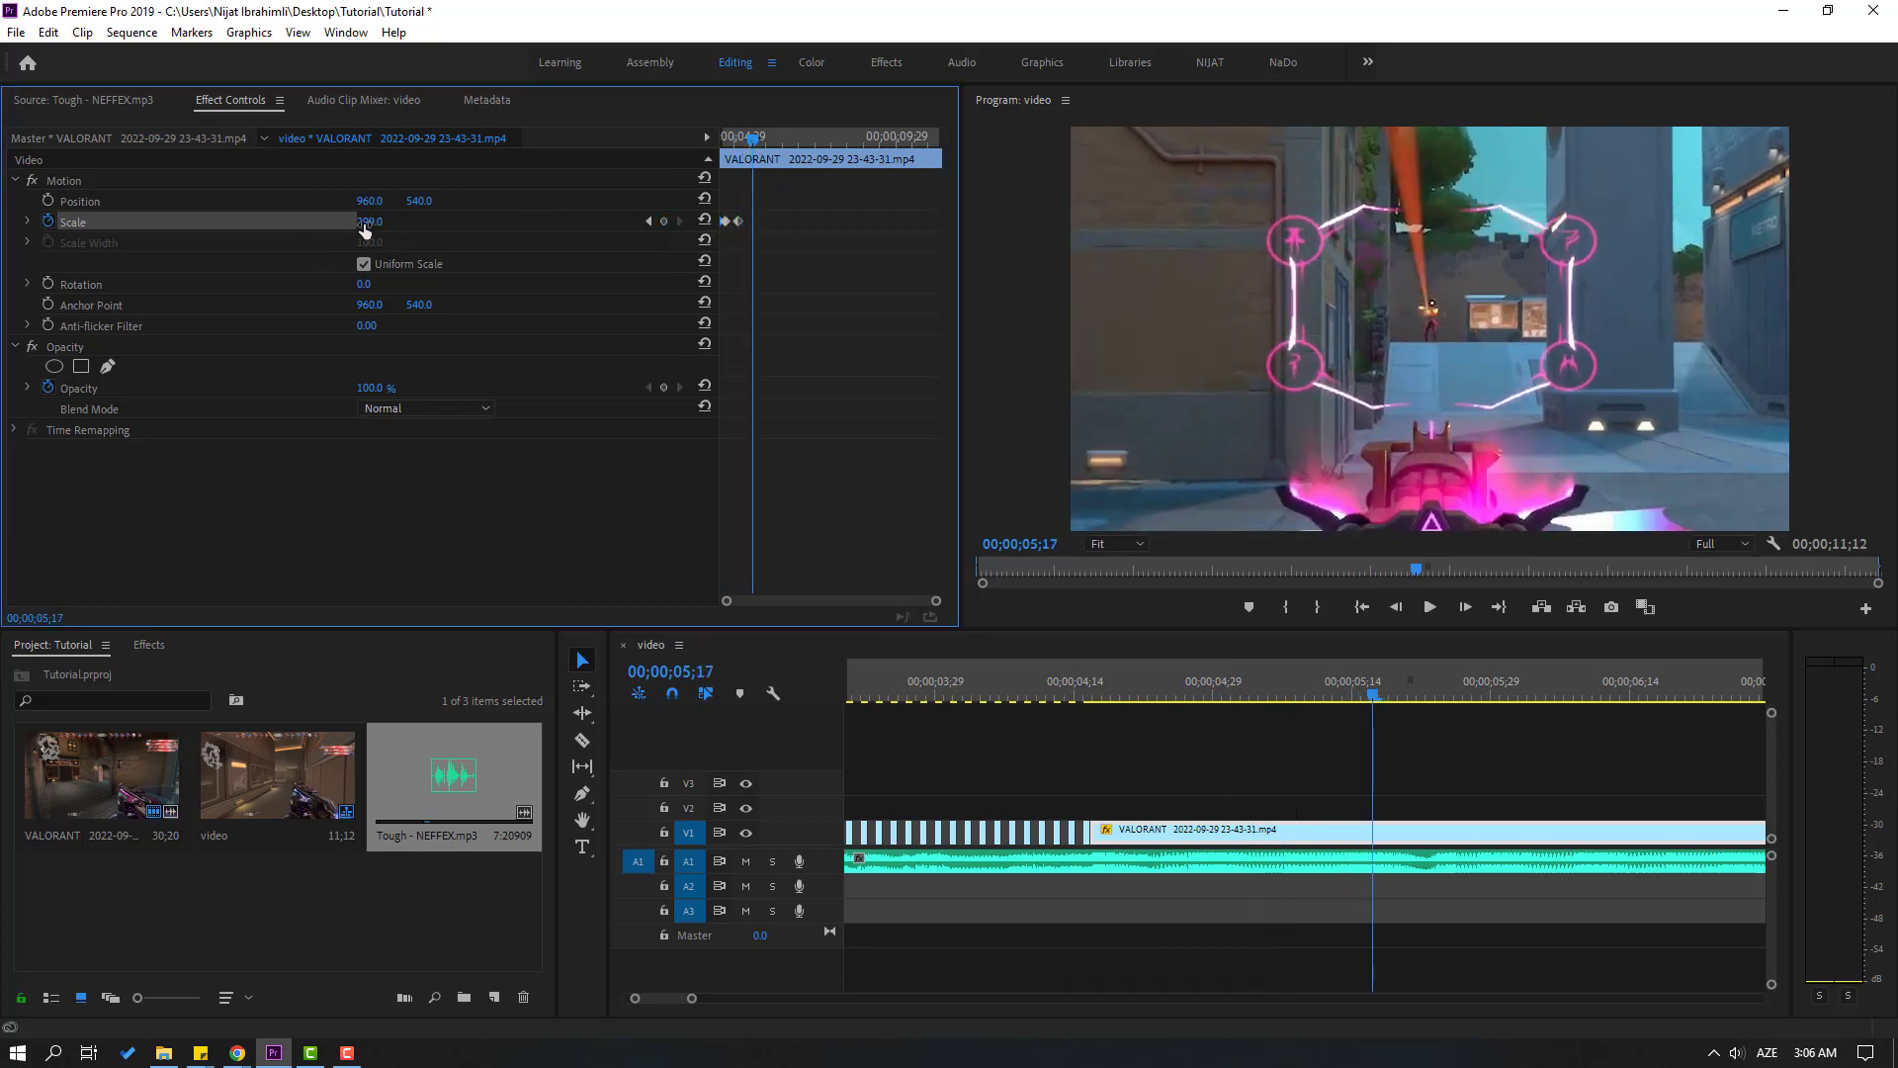
click(368, 221)
text(100)
key(Return)
Play the Scale animation twice from around the start of the uncut clip with the music
click(1072, 688)
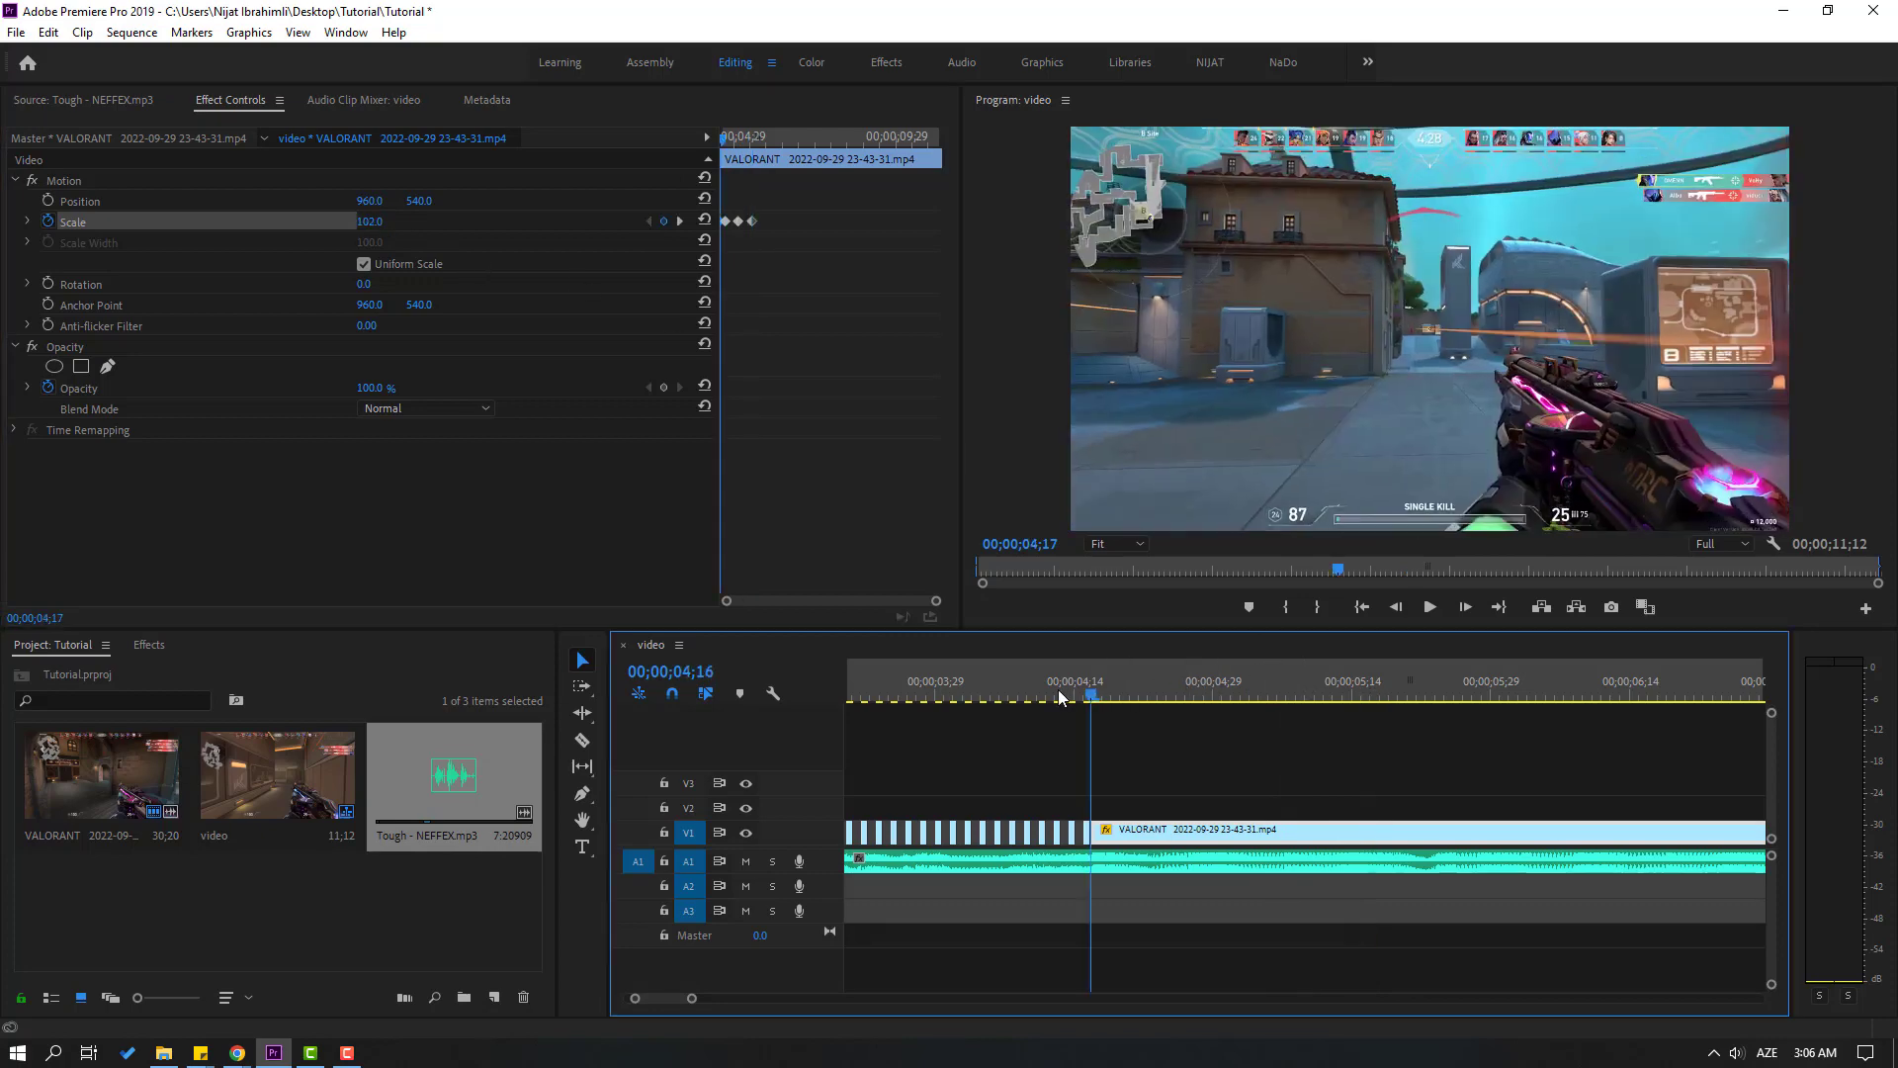
key(space)
key(space)
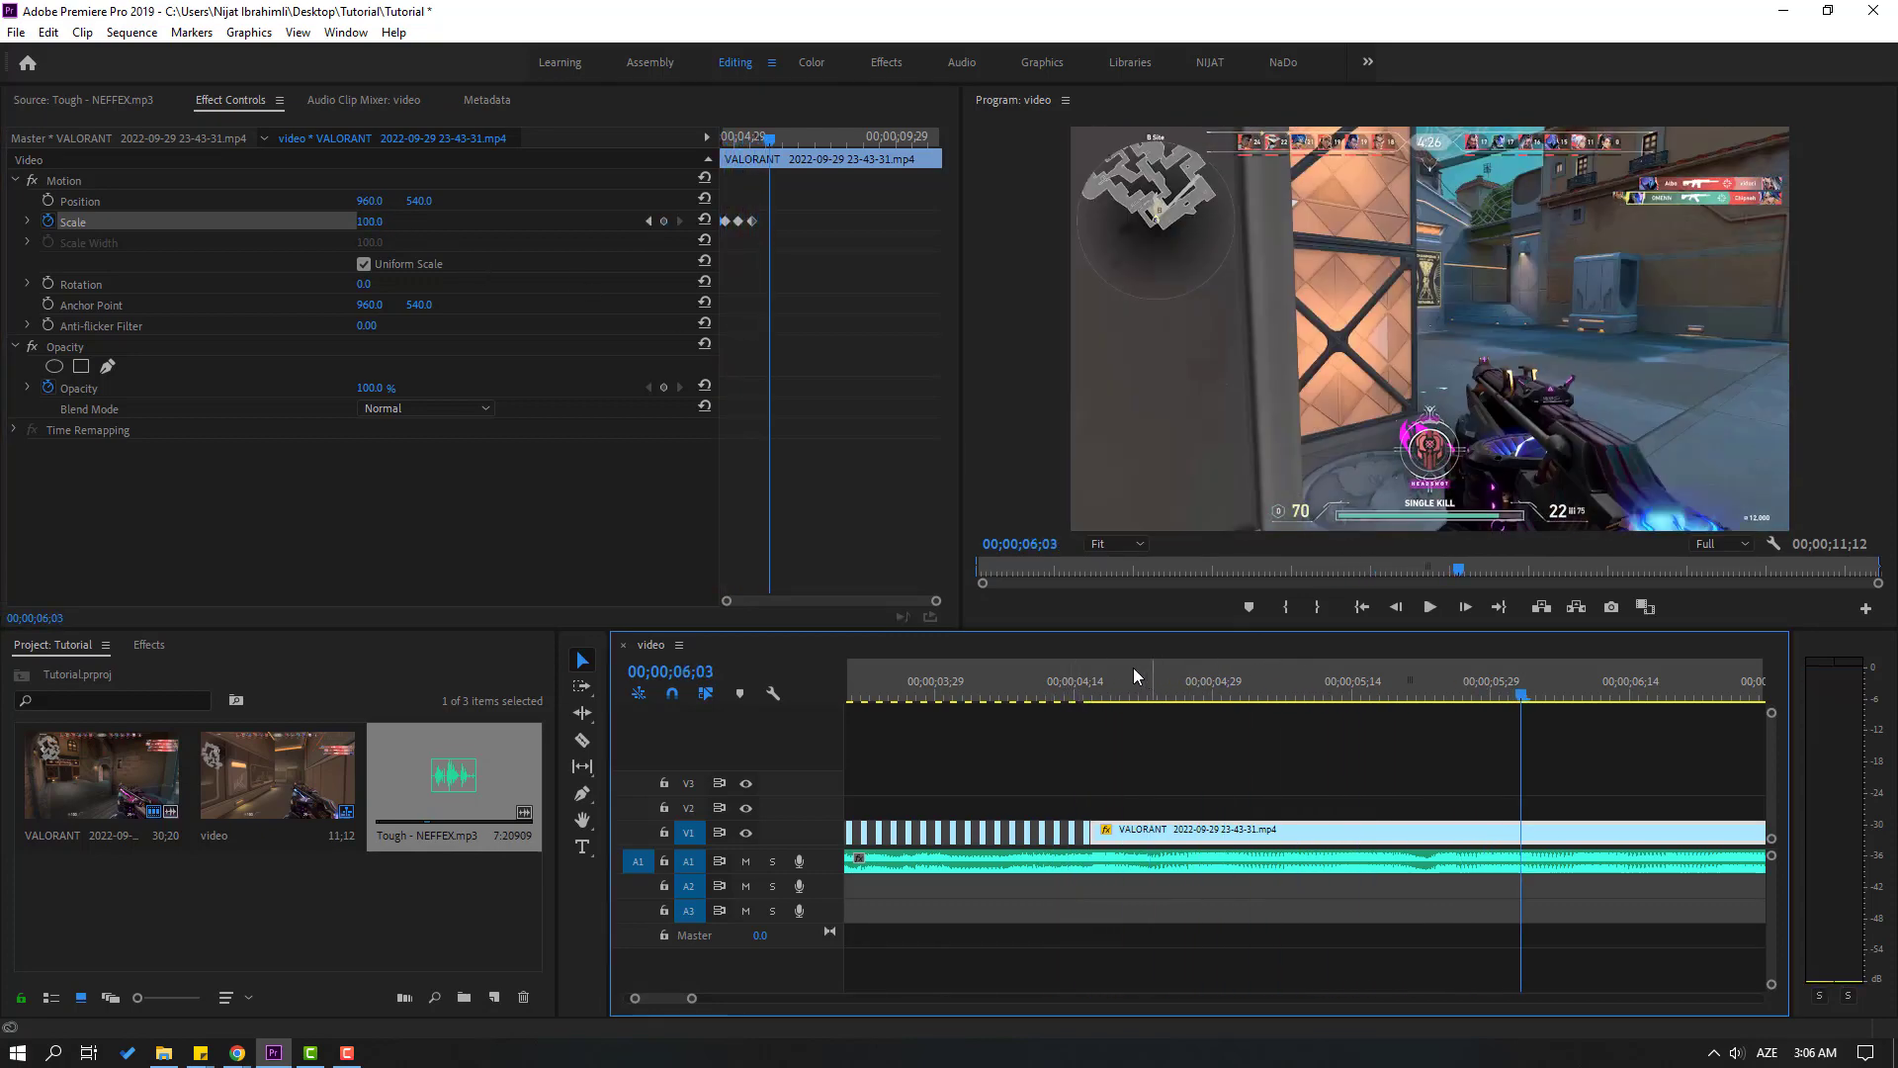
click(1100, 672)
key(space)
key(space)
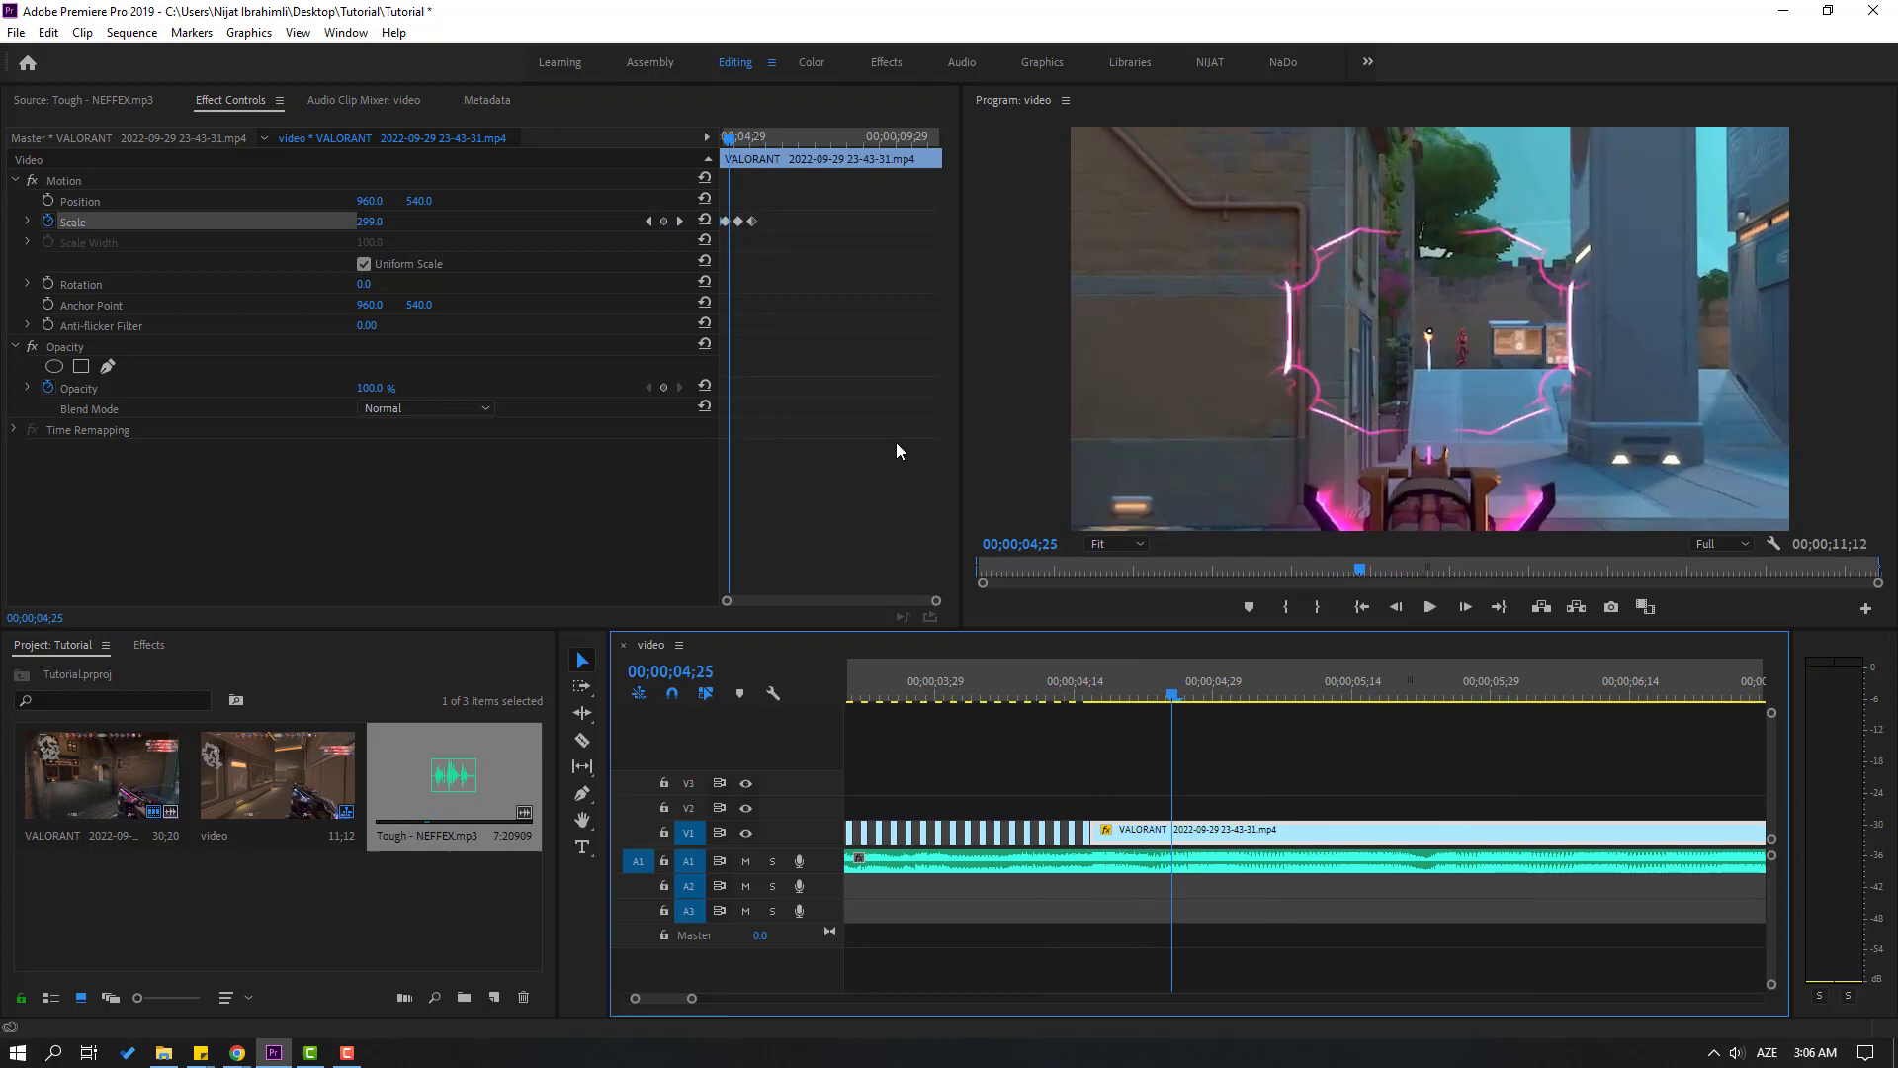
Enable Rotation keyframing at 0° on the clip at 00;00;04;16, where it starts
click(1146, 833)
click(1100, 689)
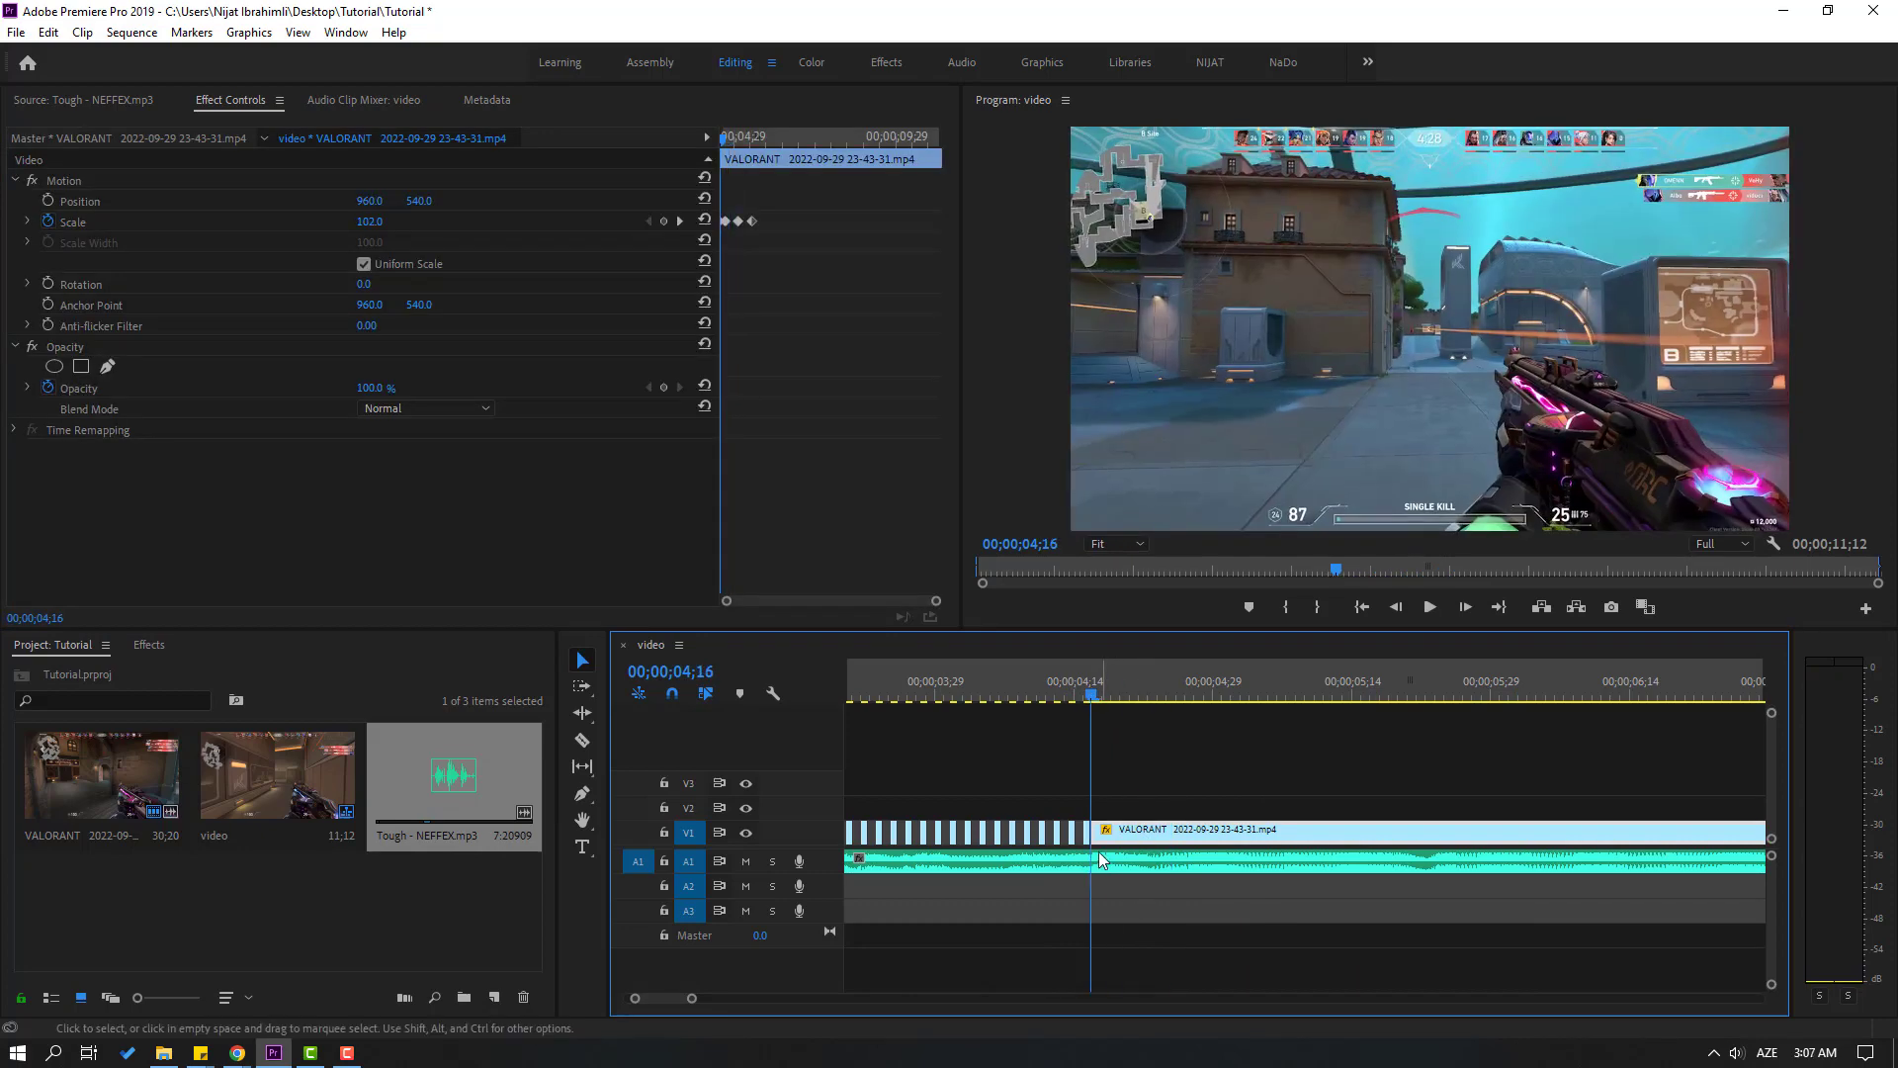
click(48, 283)
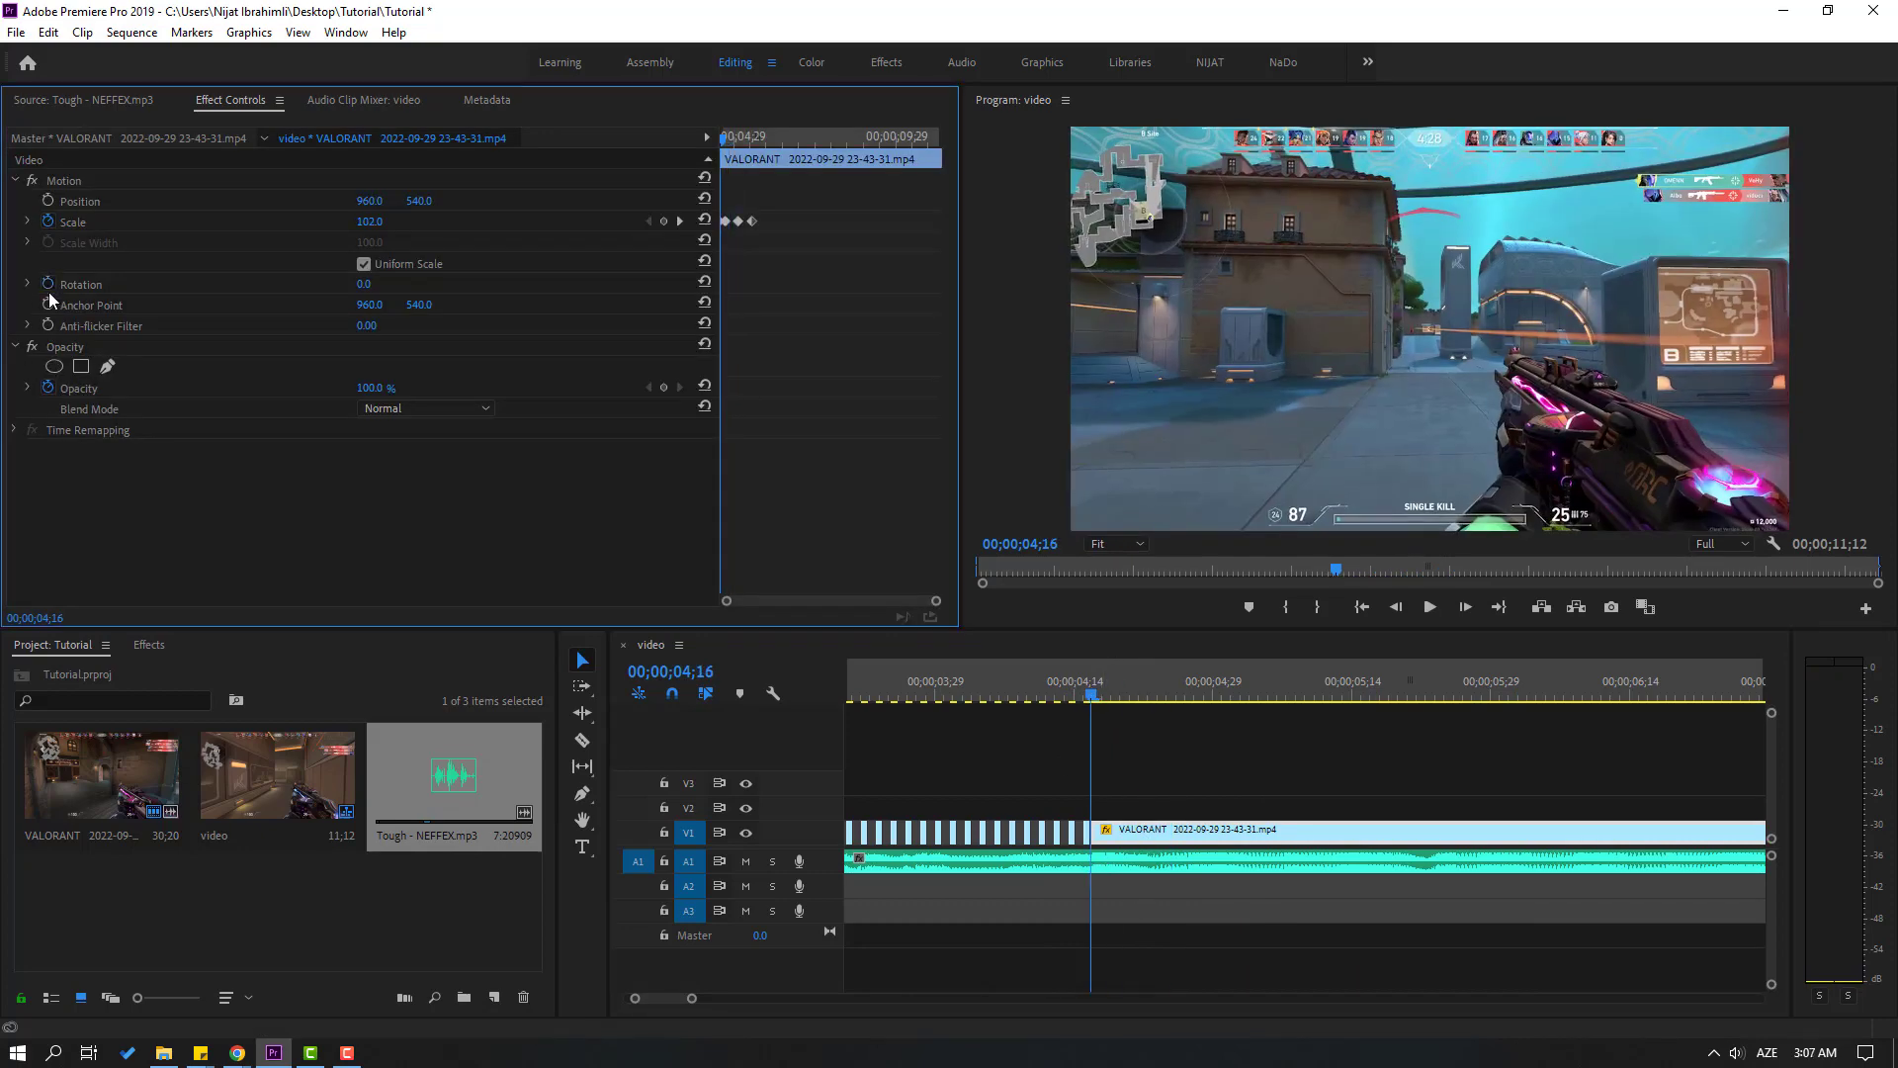
key(equal)
key(equal)
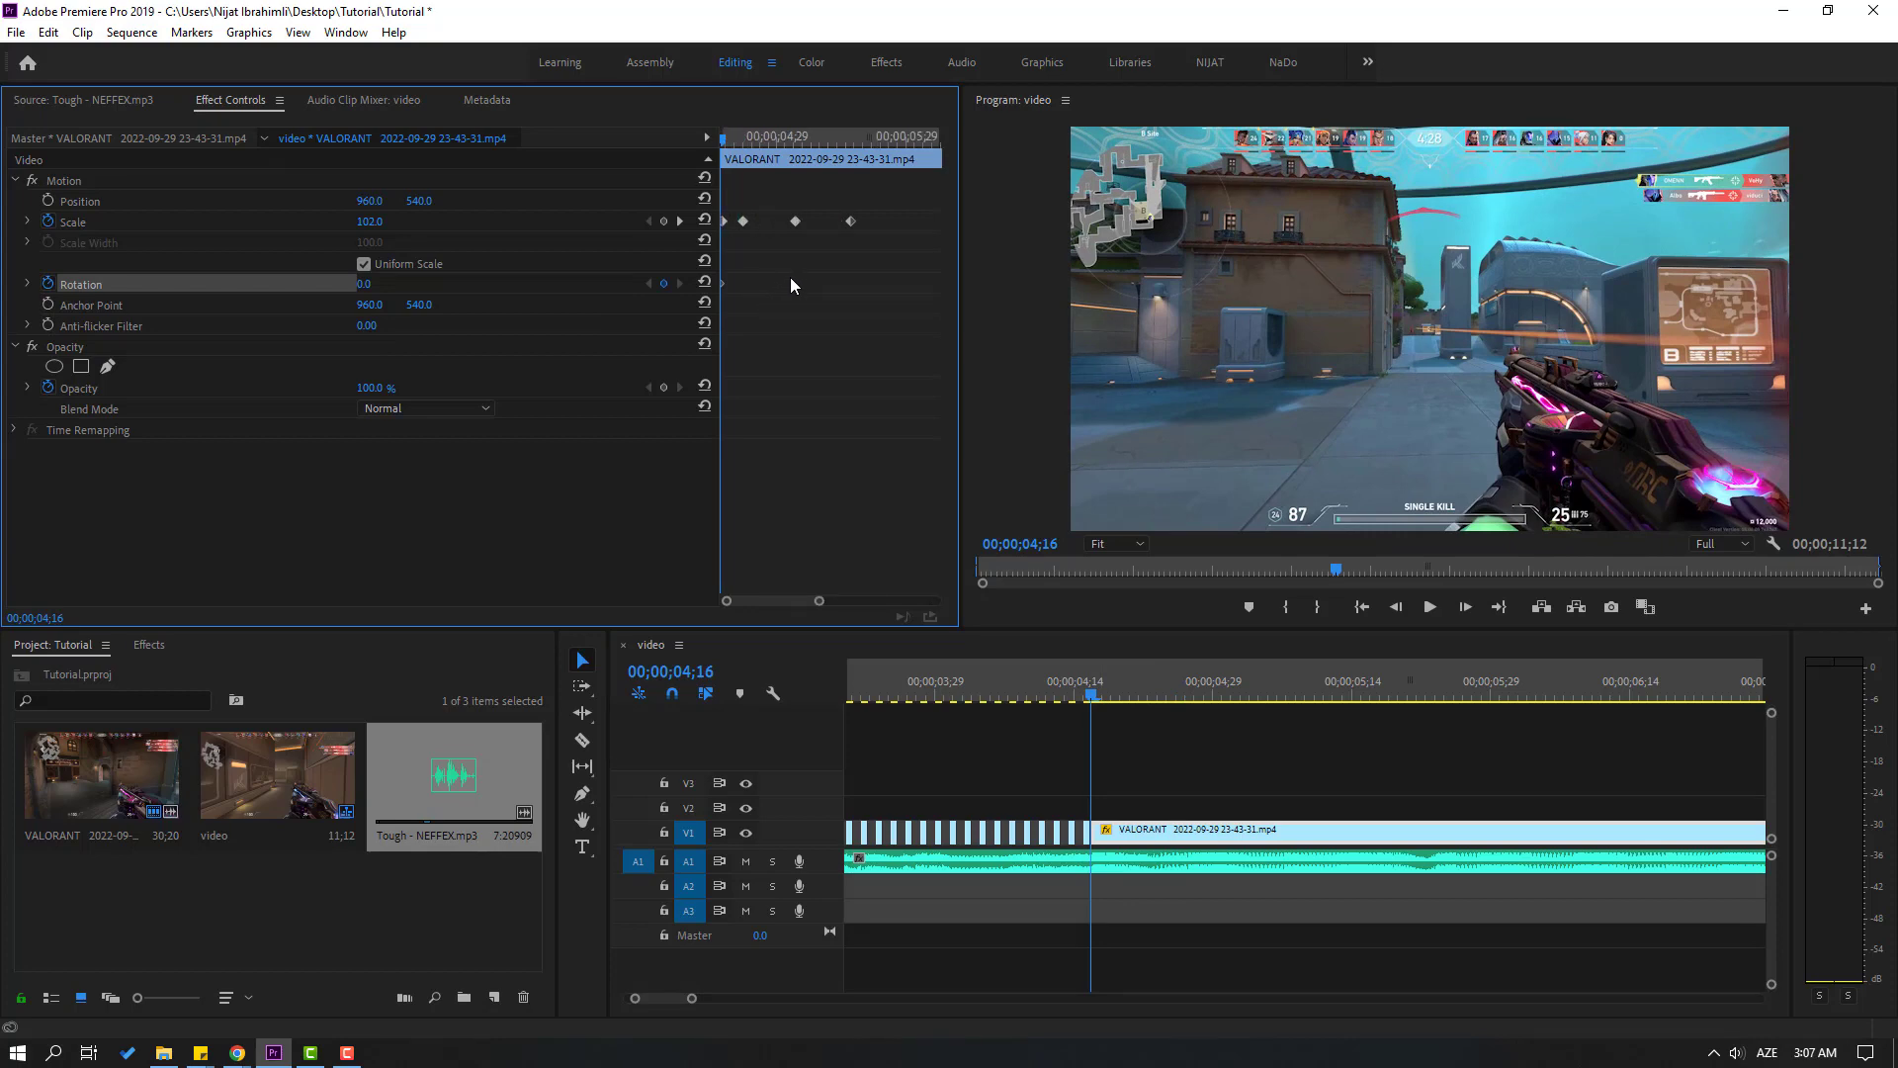
Add Rotation keyframes of 24° at 00;00;05;03 and 0° at 00;00;05;17 on the clip
drag(726, 141, 793, 141)
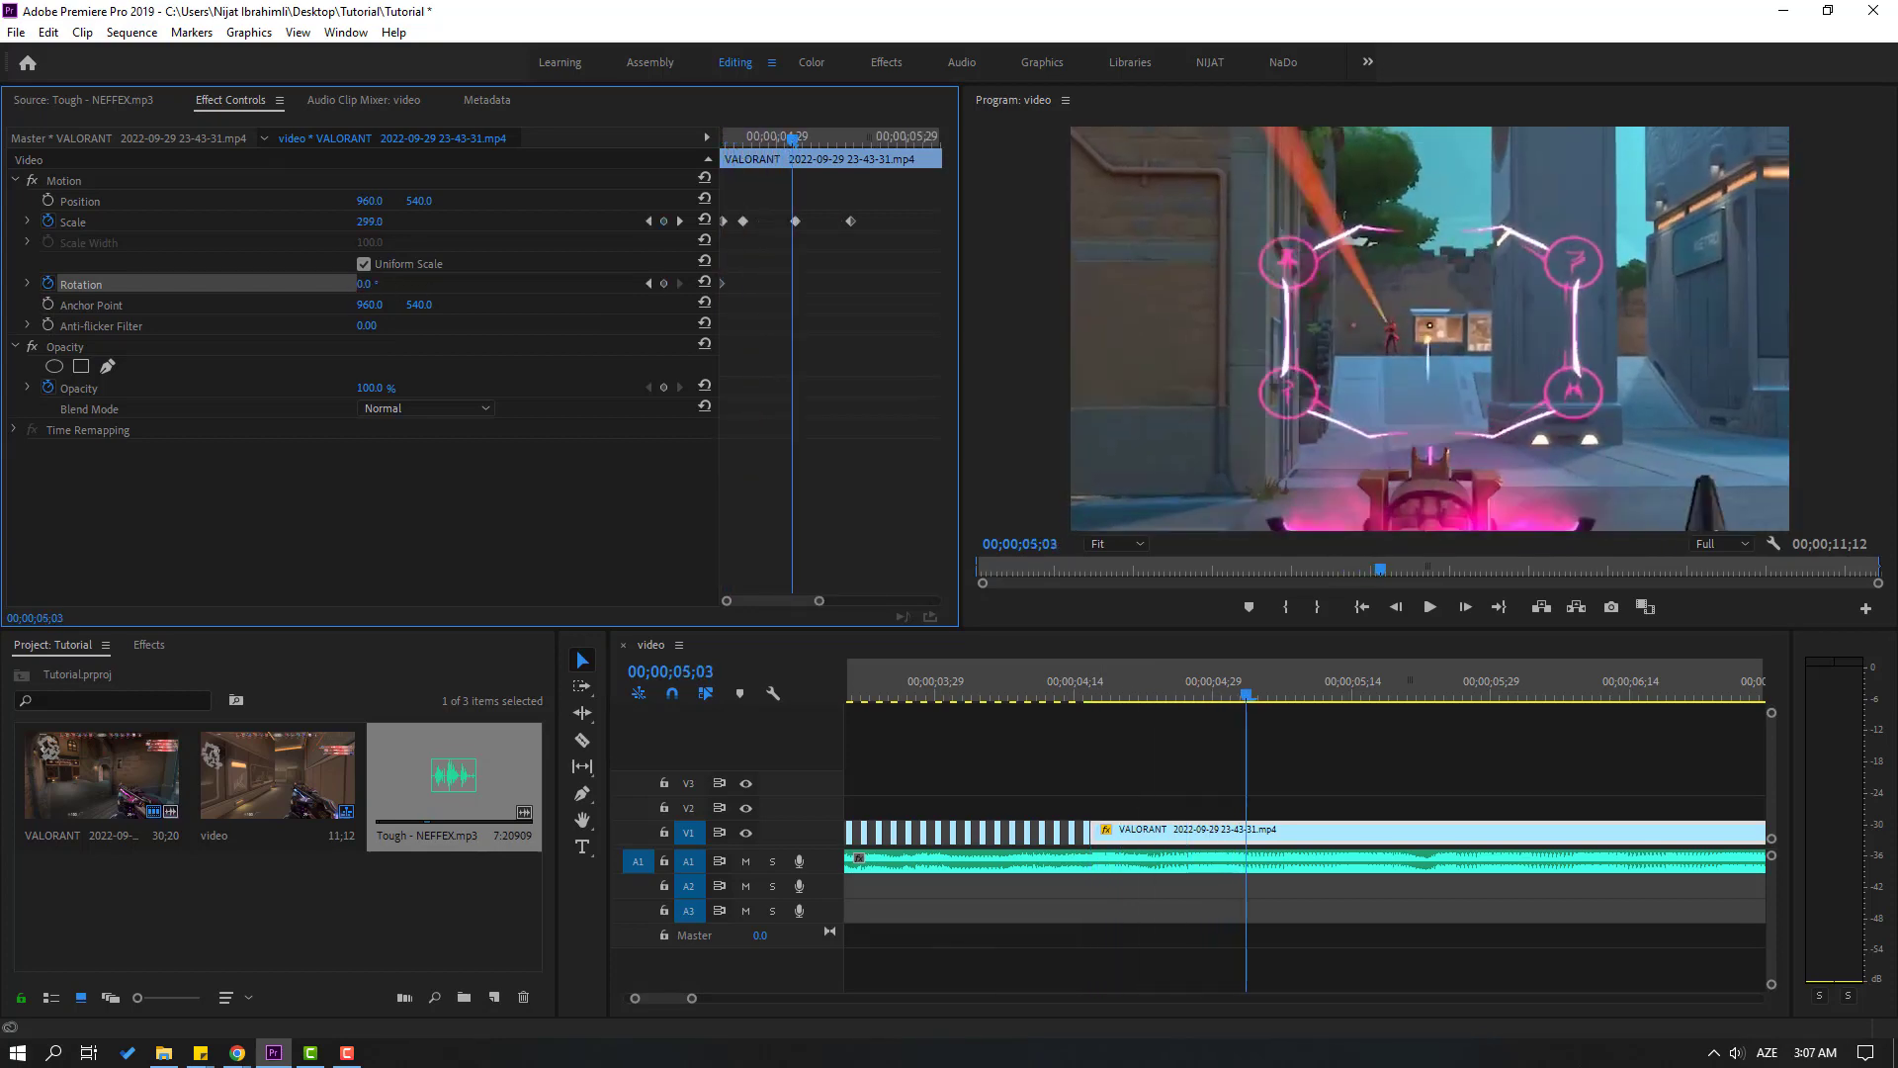
drag(364, 283, 388, 284)
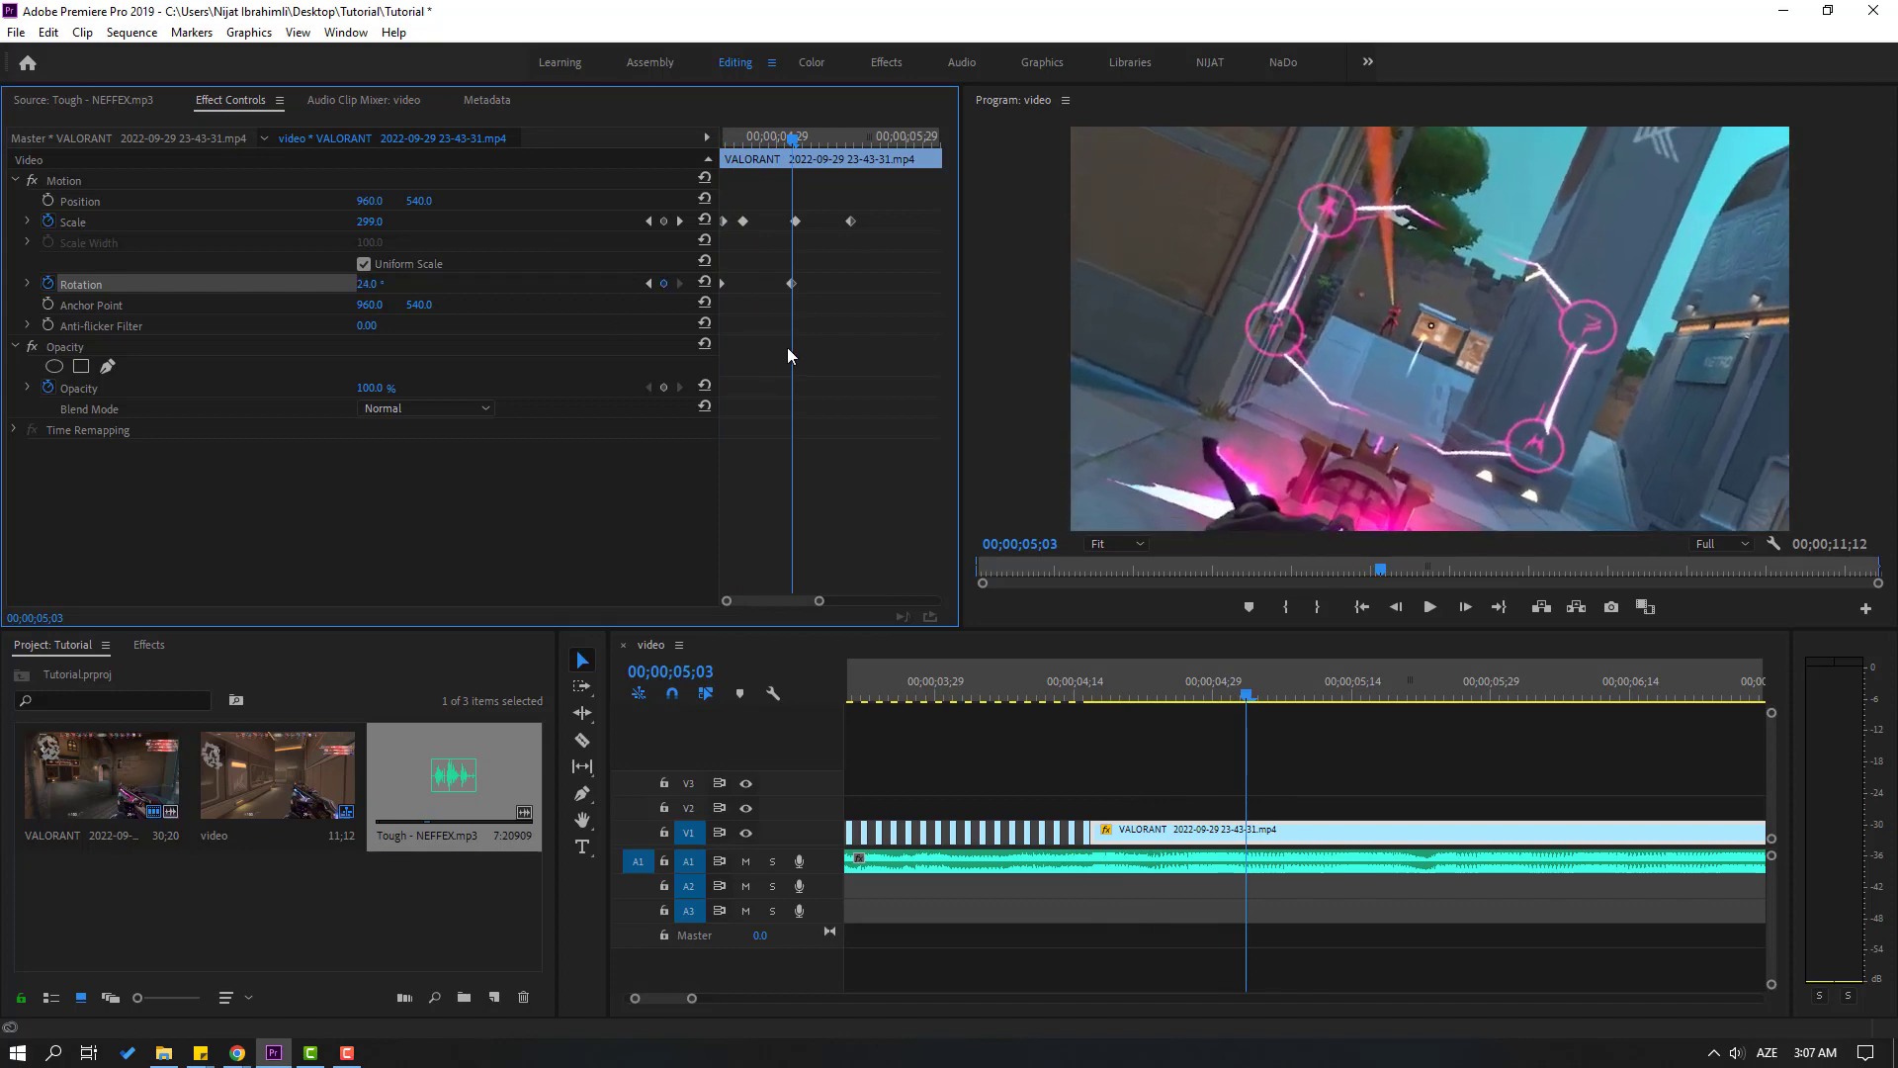
drag(808, 155, 856, 148)
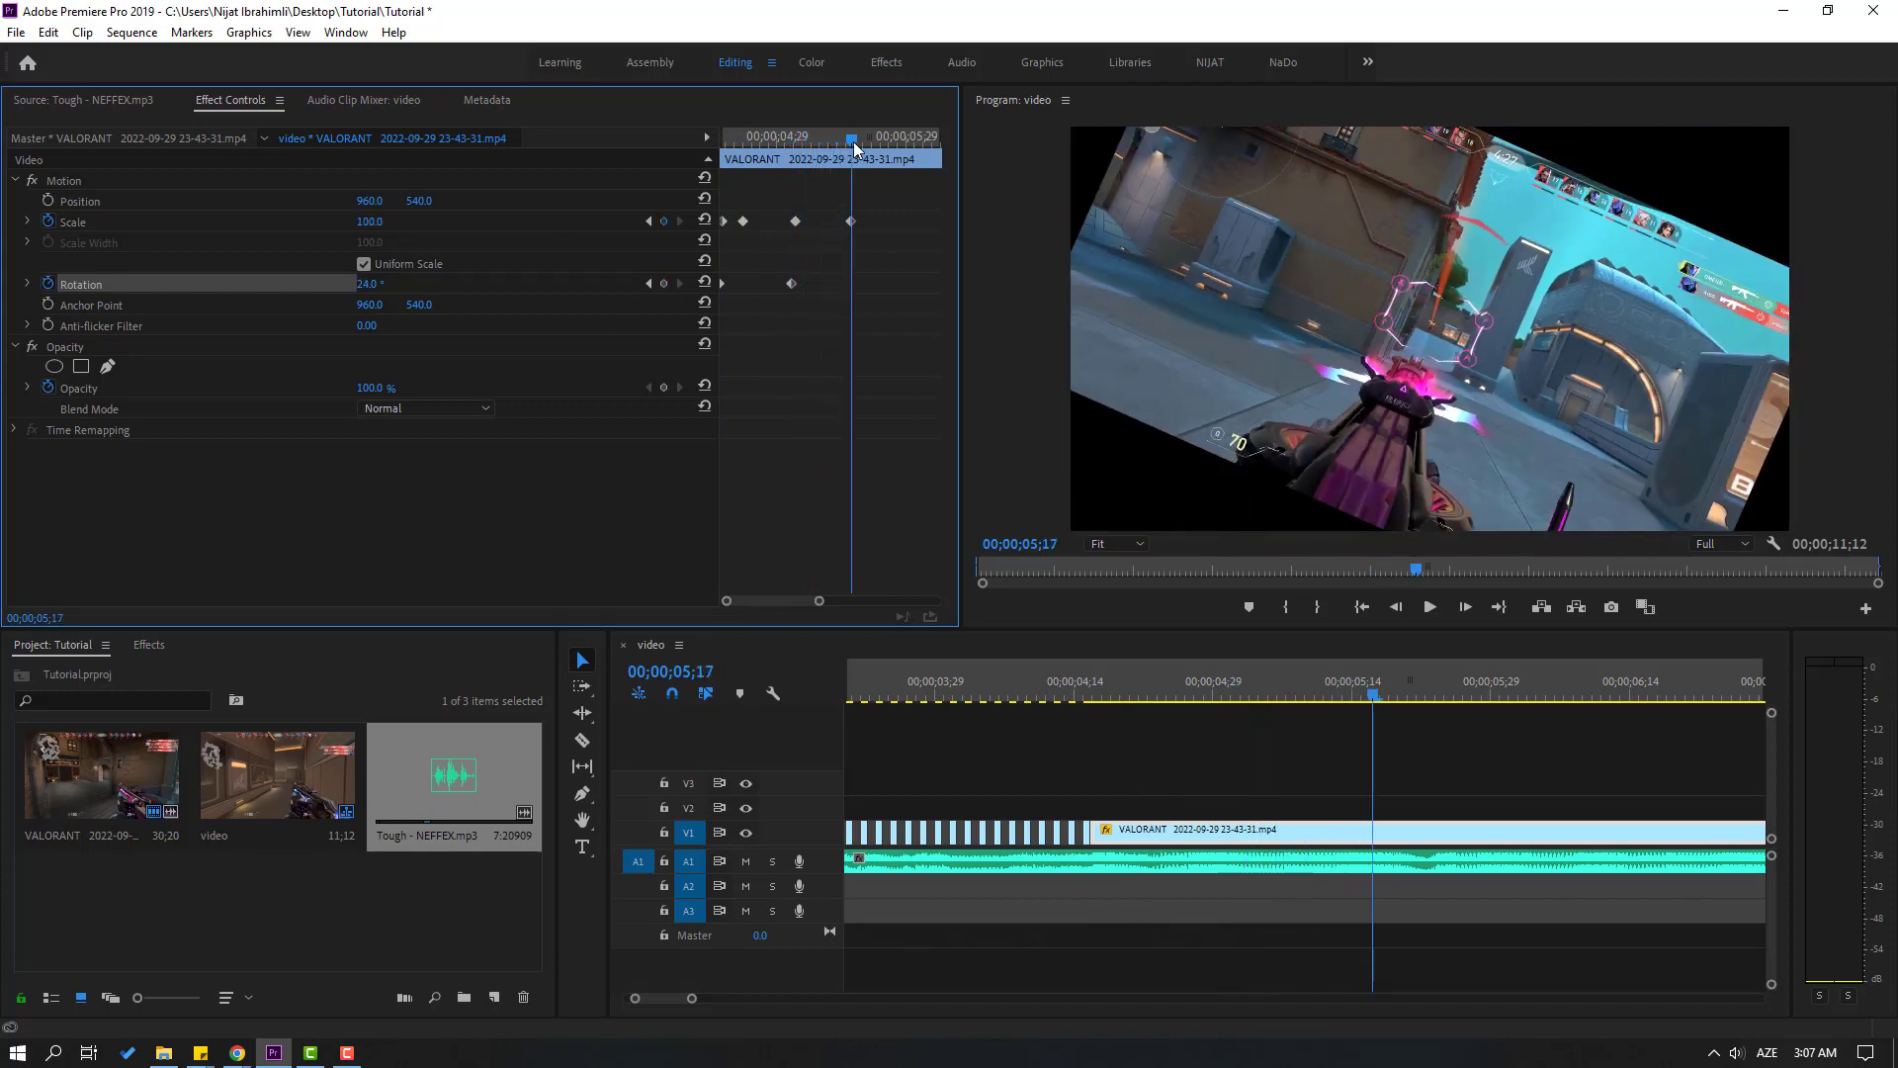
click(372, 283)
text(0)
key(Return)
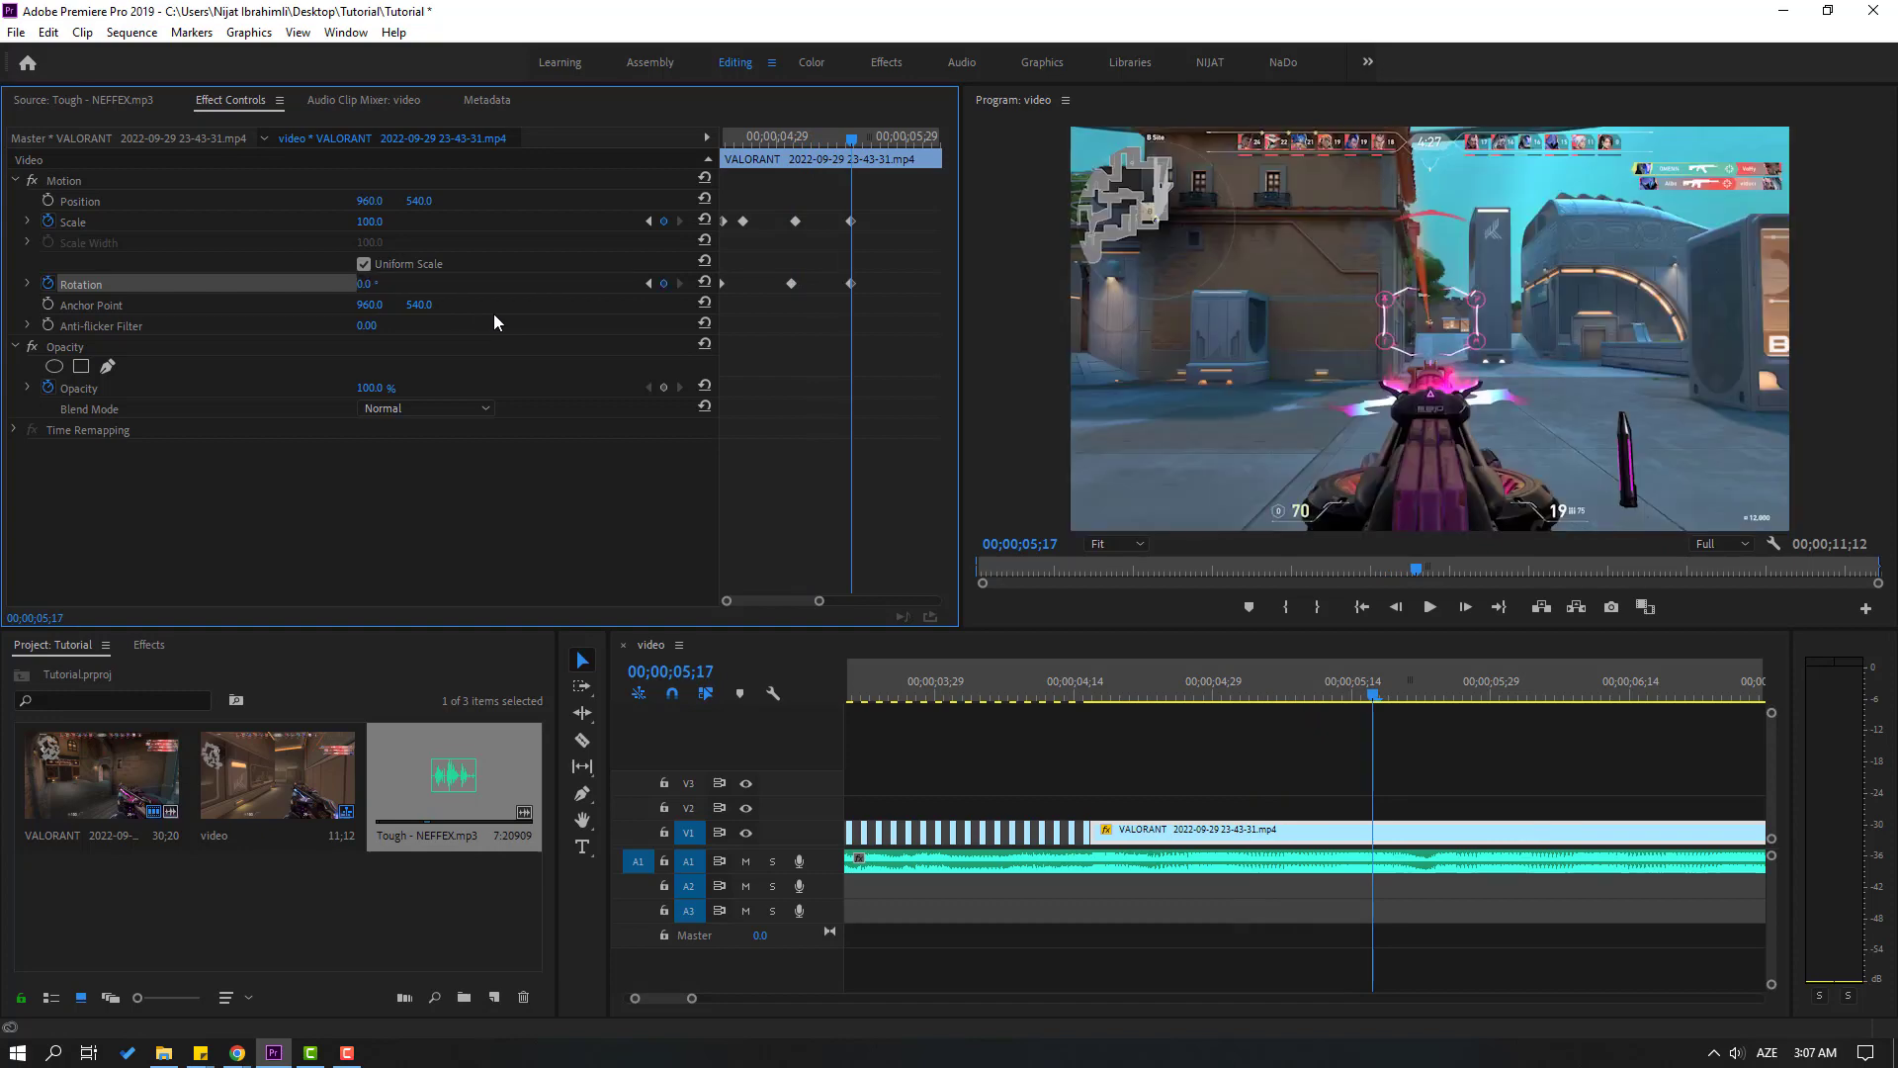
Apply Ease In to all of the clip's Scale and Rotation keyframes
drag(892, 205, 765, 292)
right_click(797, 288)
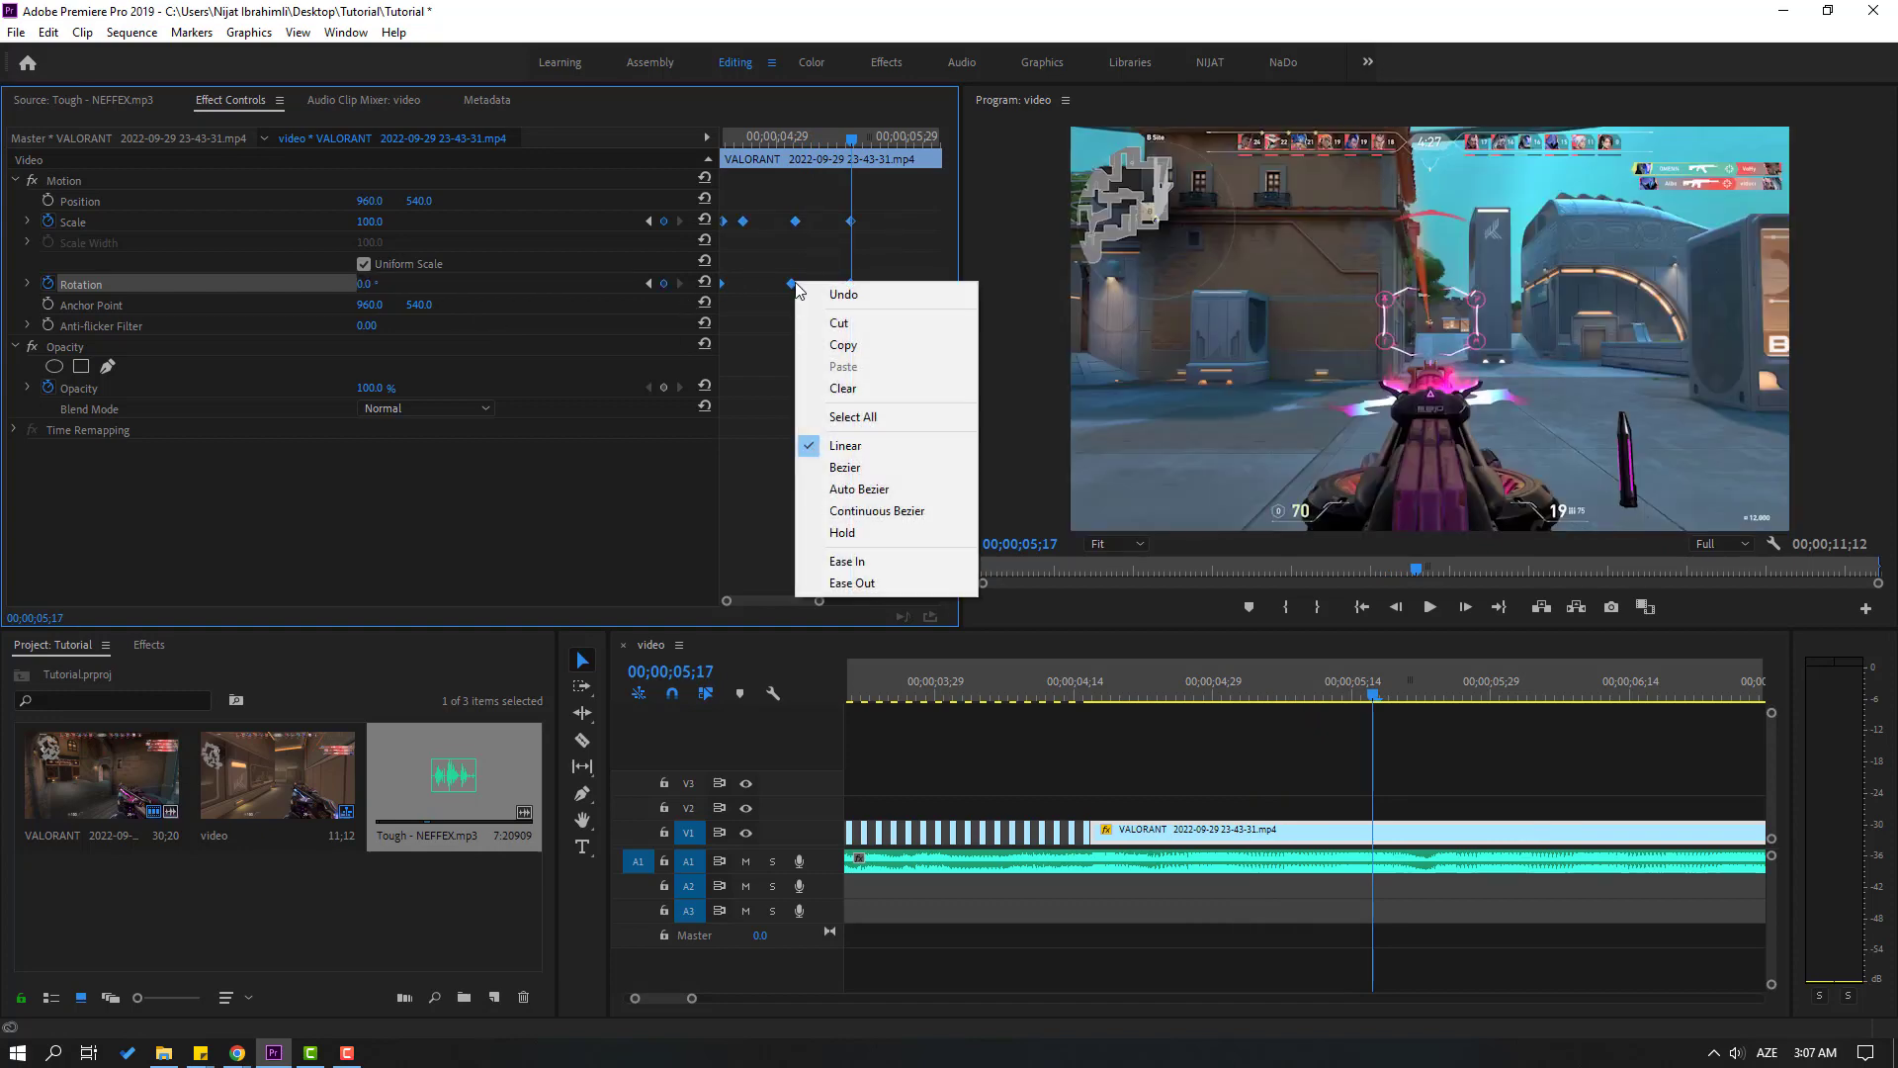
click(860, 561)
Play the eased zoom and rotation from 00;00;04;13 with the music
click(1066, 692)
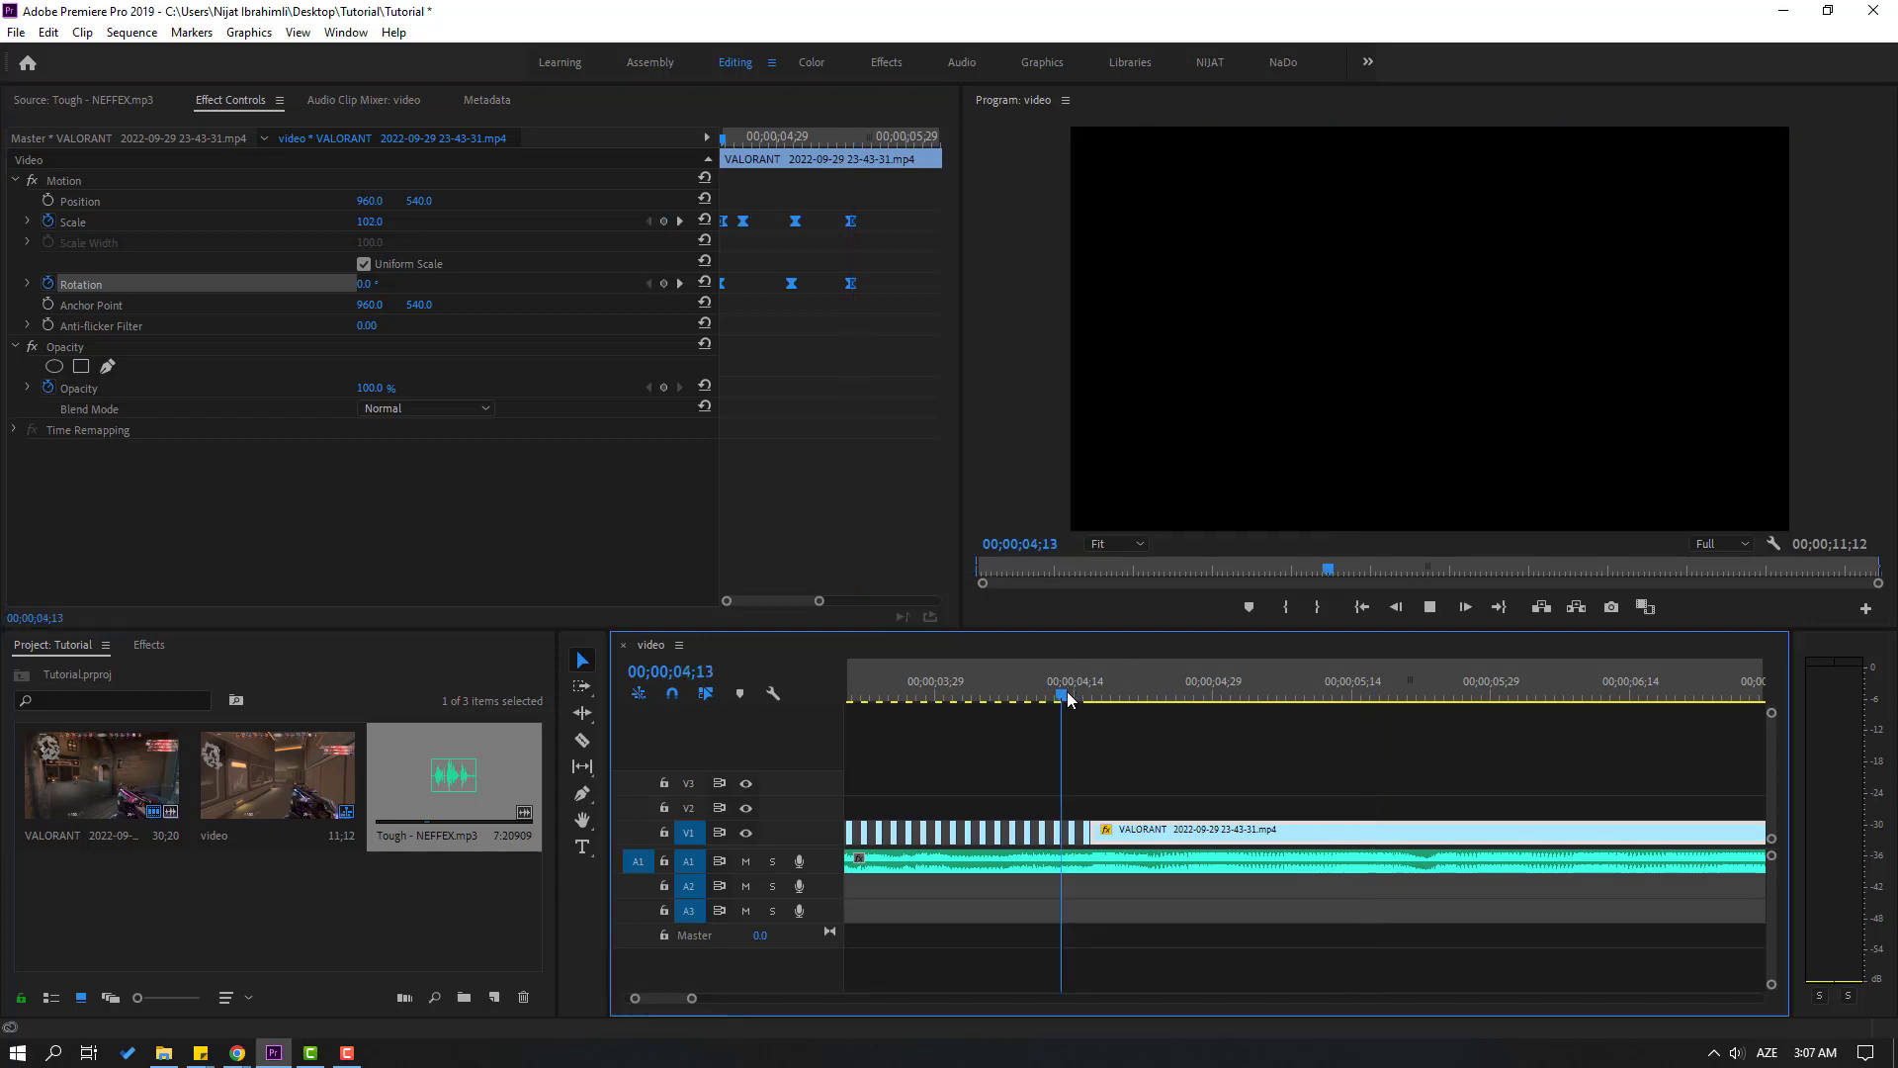
key(space)
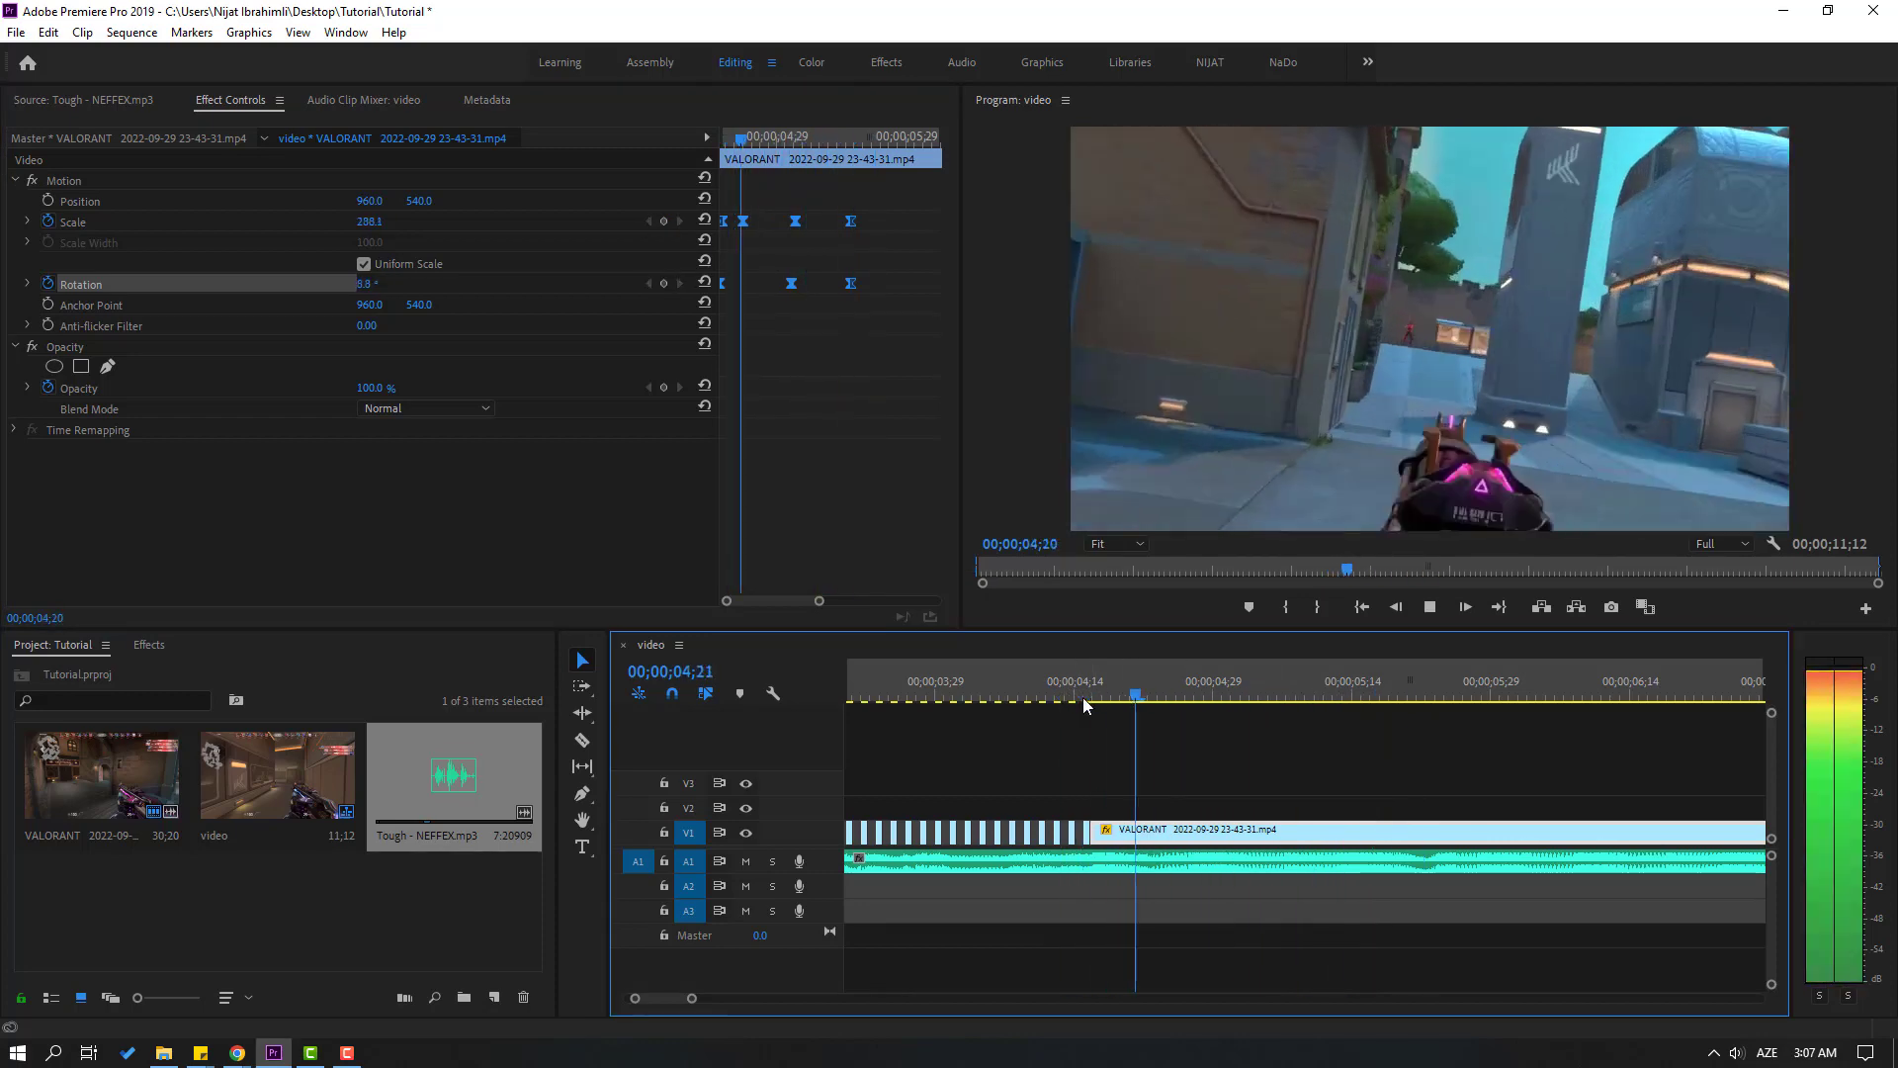
key(space)
Move the sequence's out point to the end of the music on A1, for a range of 00;00;07;14
key(minus)
key(minus)
key(minus)
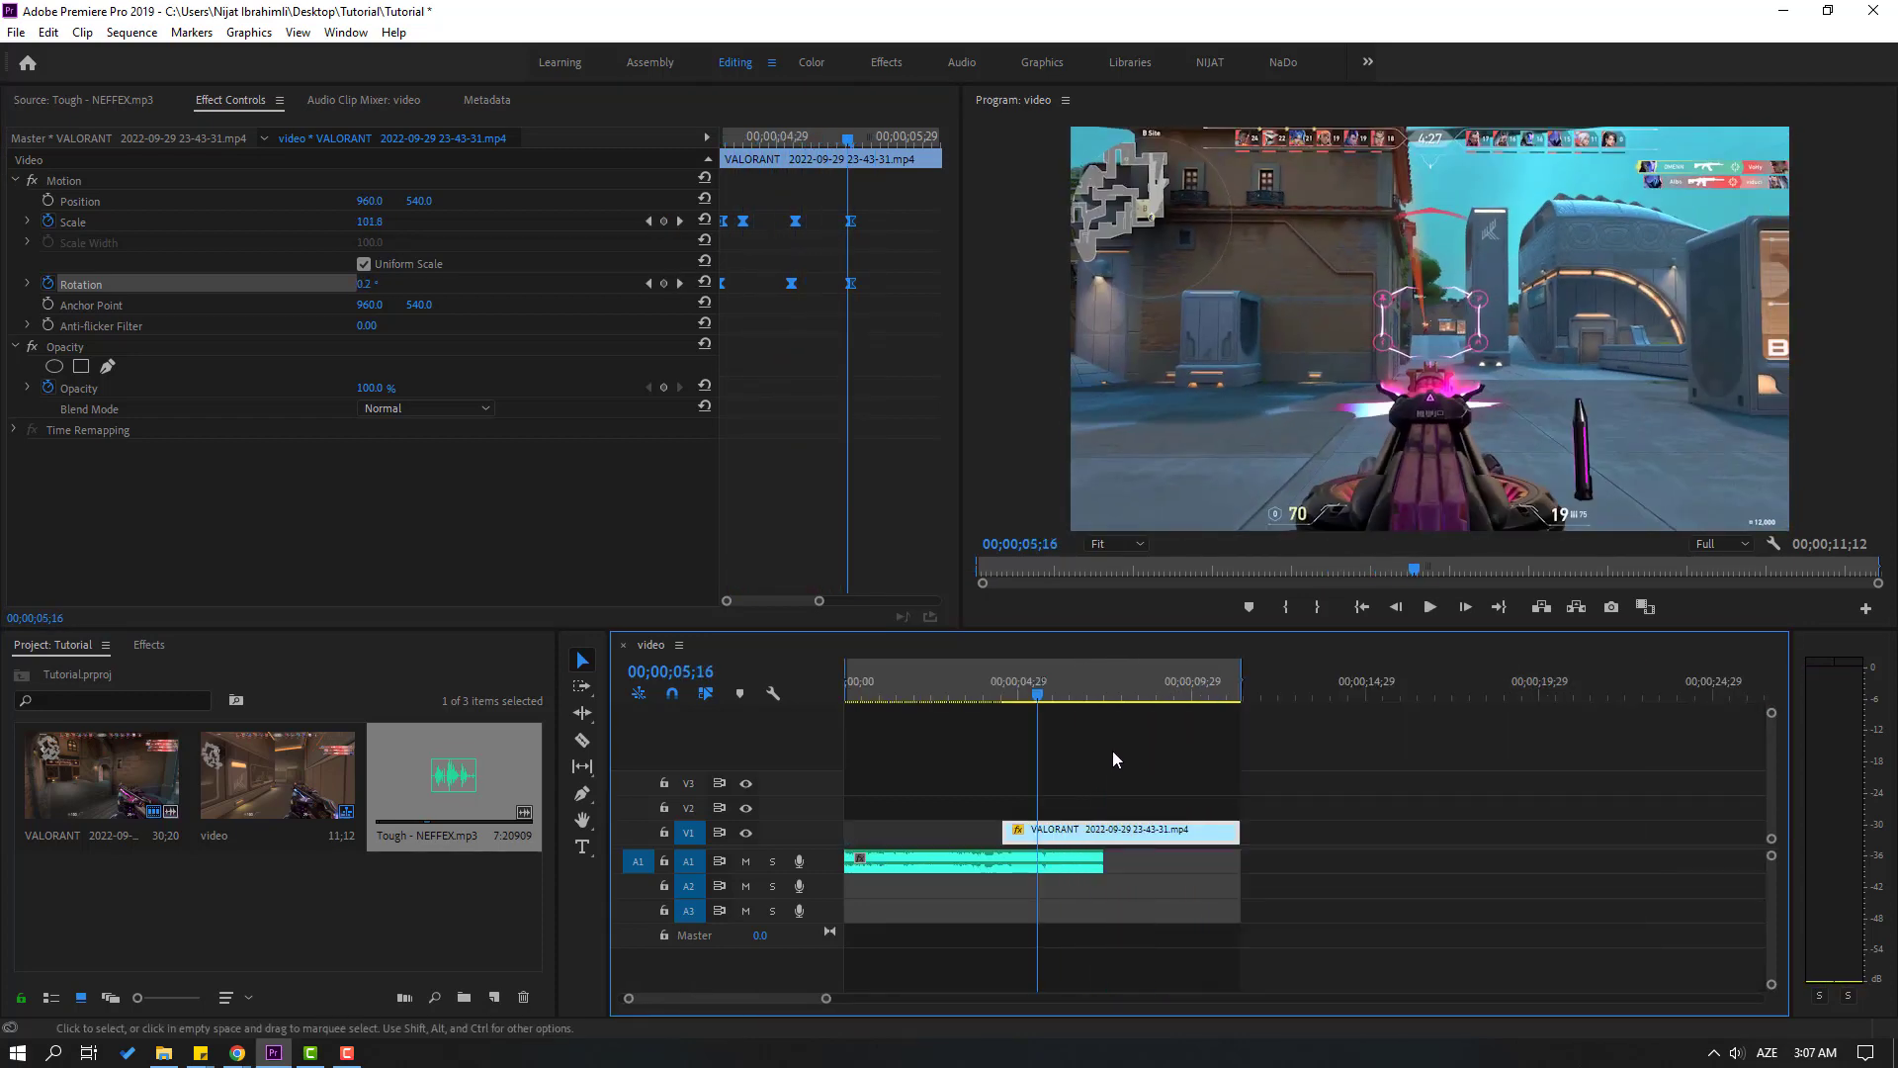
key(equal)
key(minus)
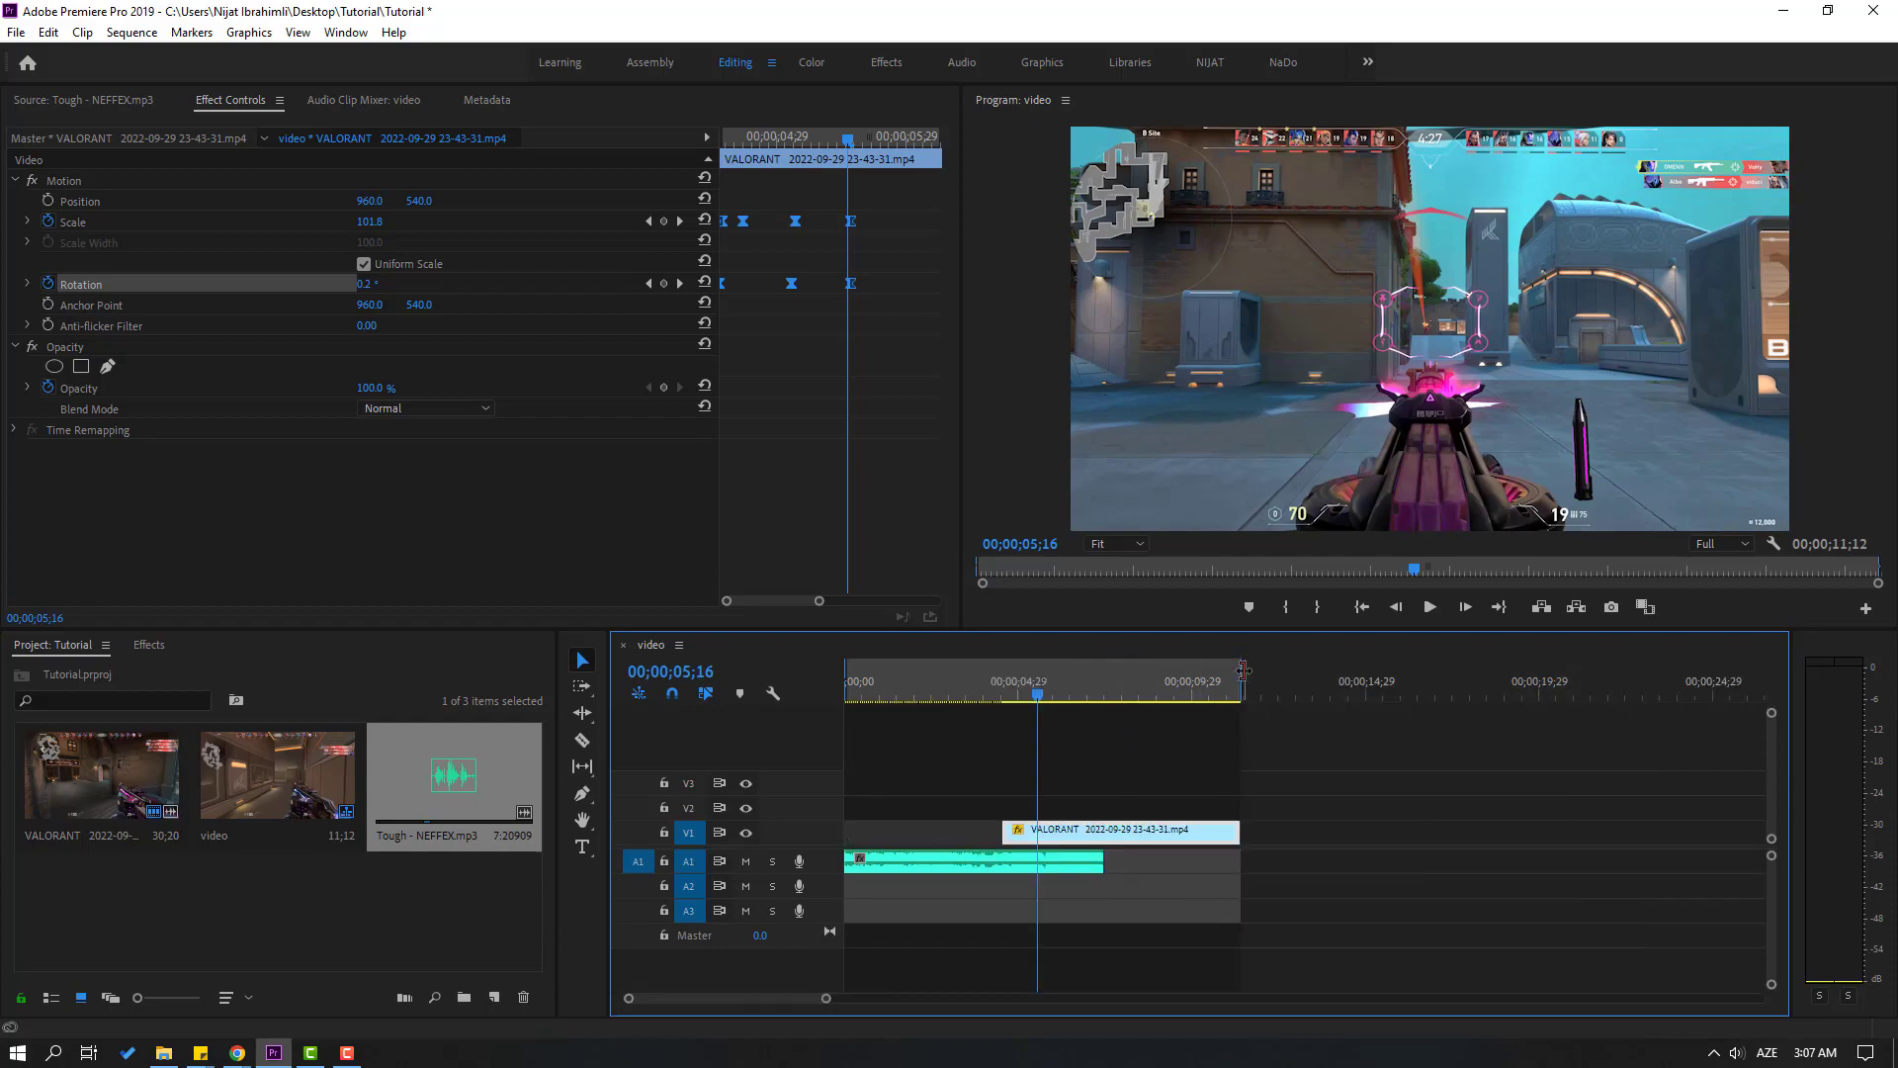
drag(1241, 682, 1105, 684)
Play the edit from the sequence start in the maximized program preview, and restore the normal layout
key(Home)
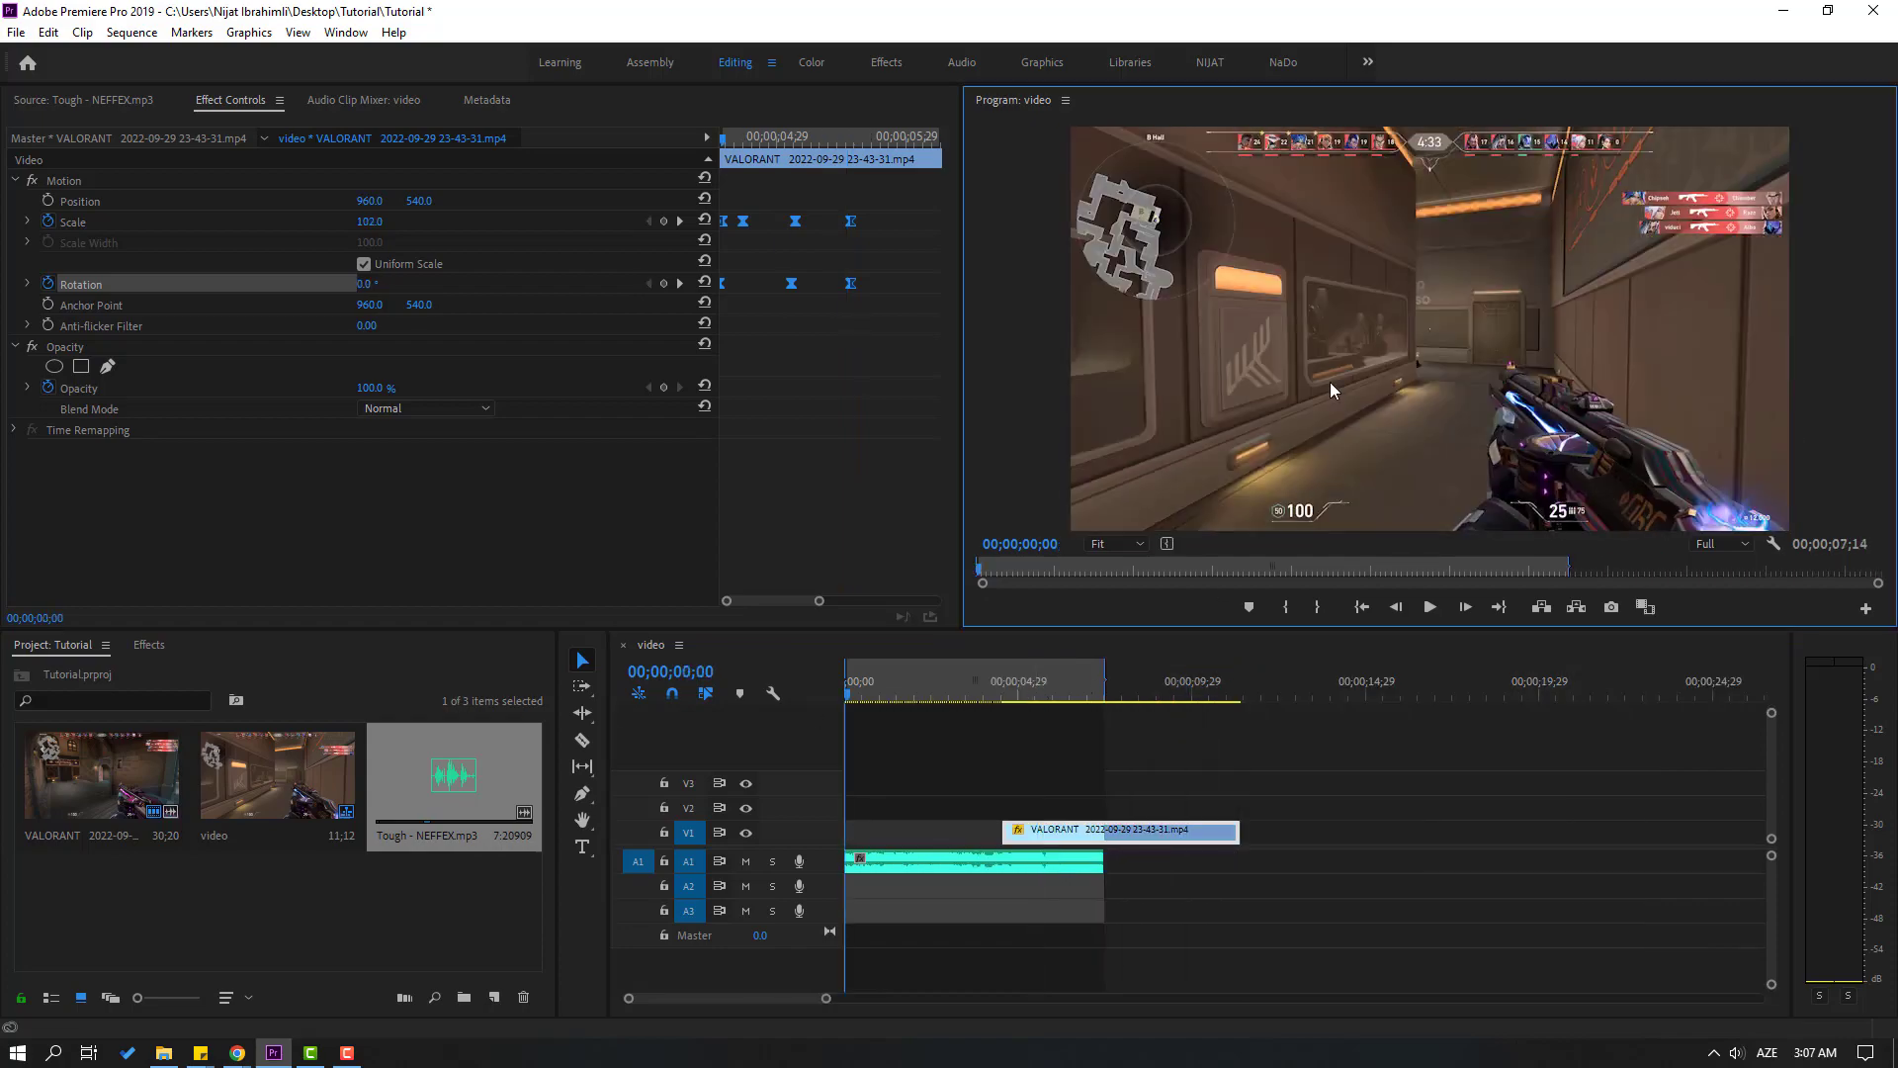
key(grave)
key(space)
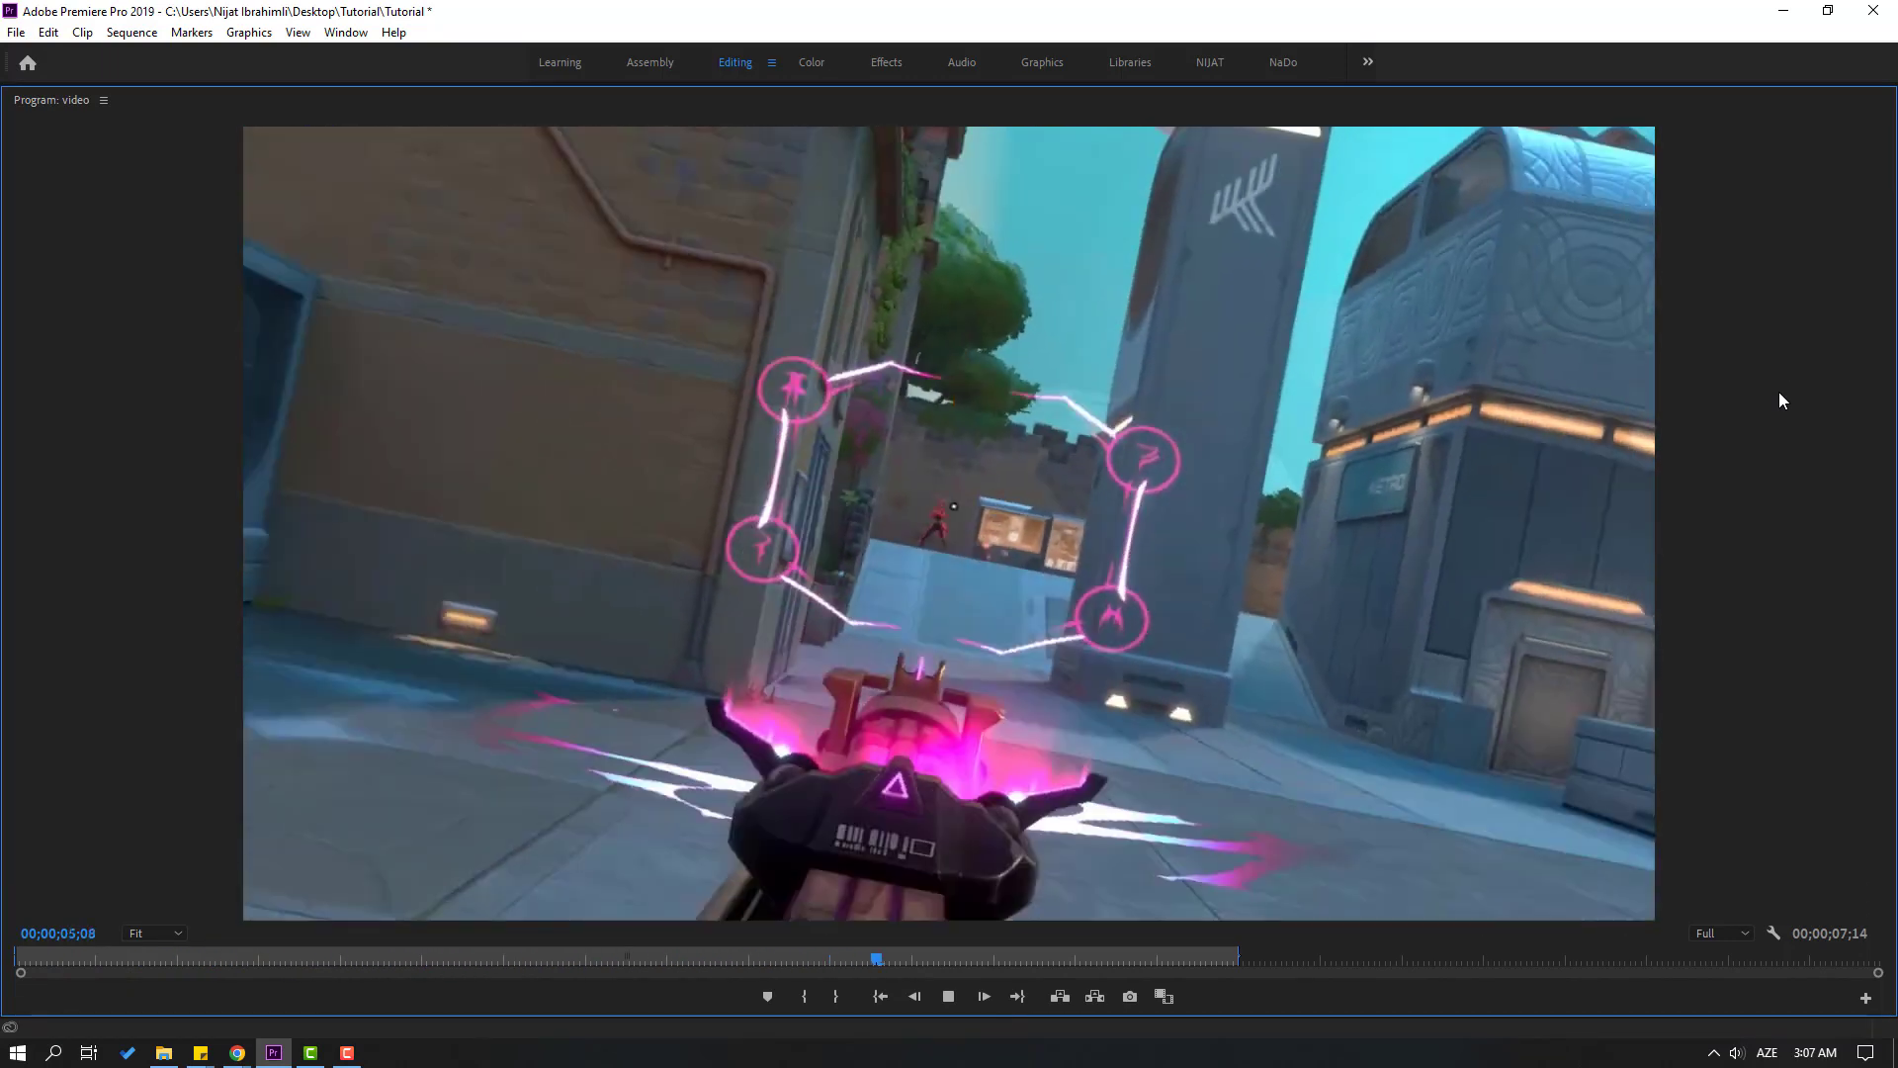
key(space)
key(grave)
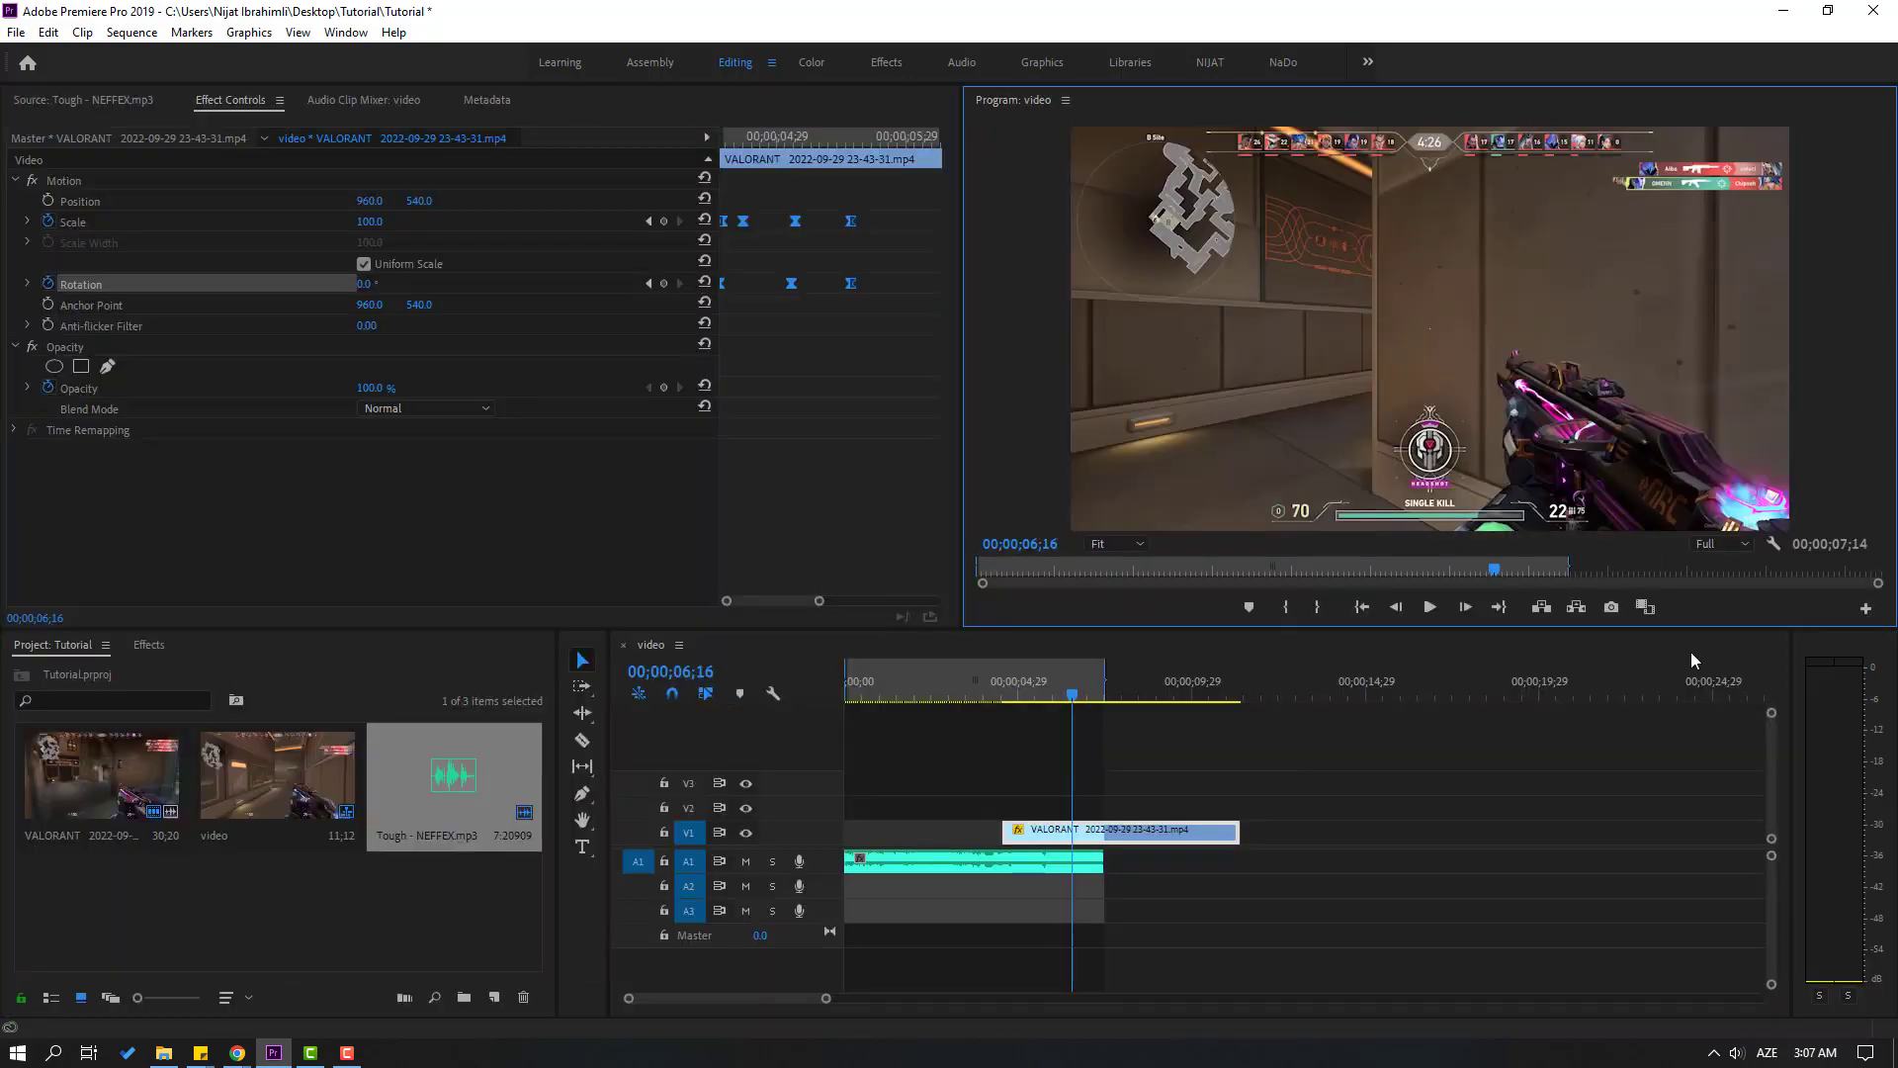
Replay the flicker and the zoom with rotation from early in the flicker section up to 00;00;05;25
click(895, 698)
key(space)
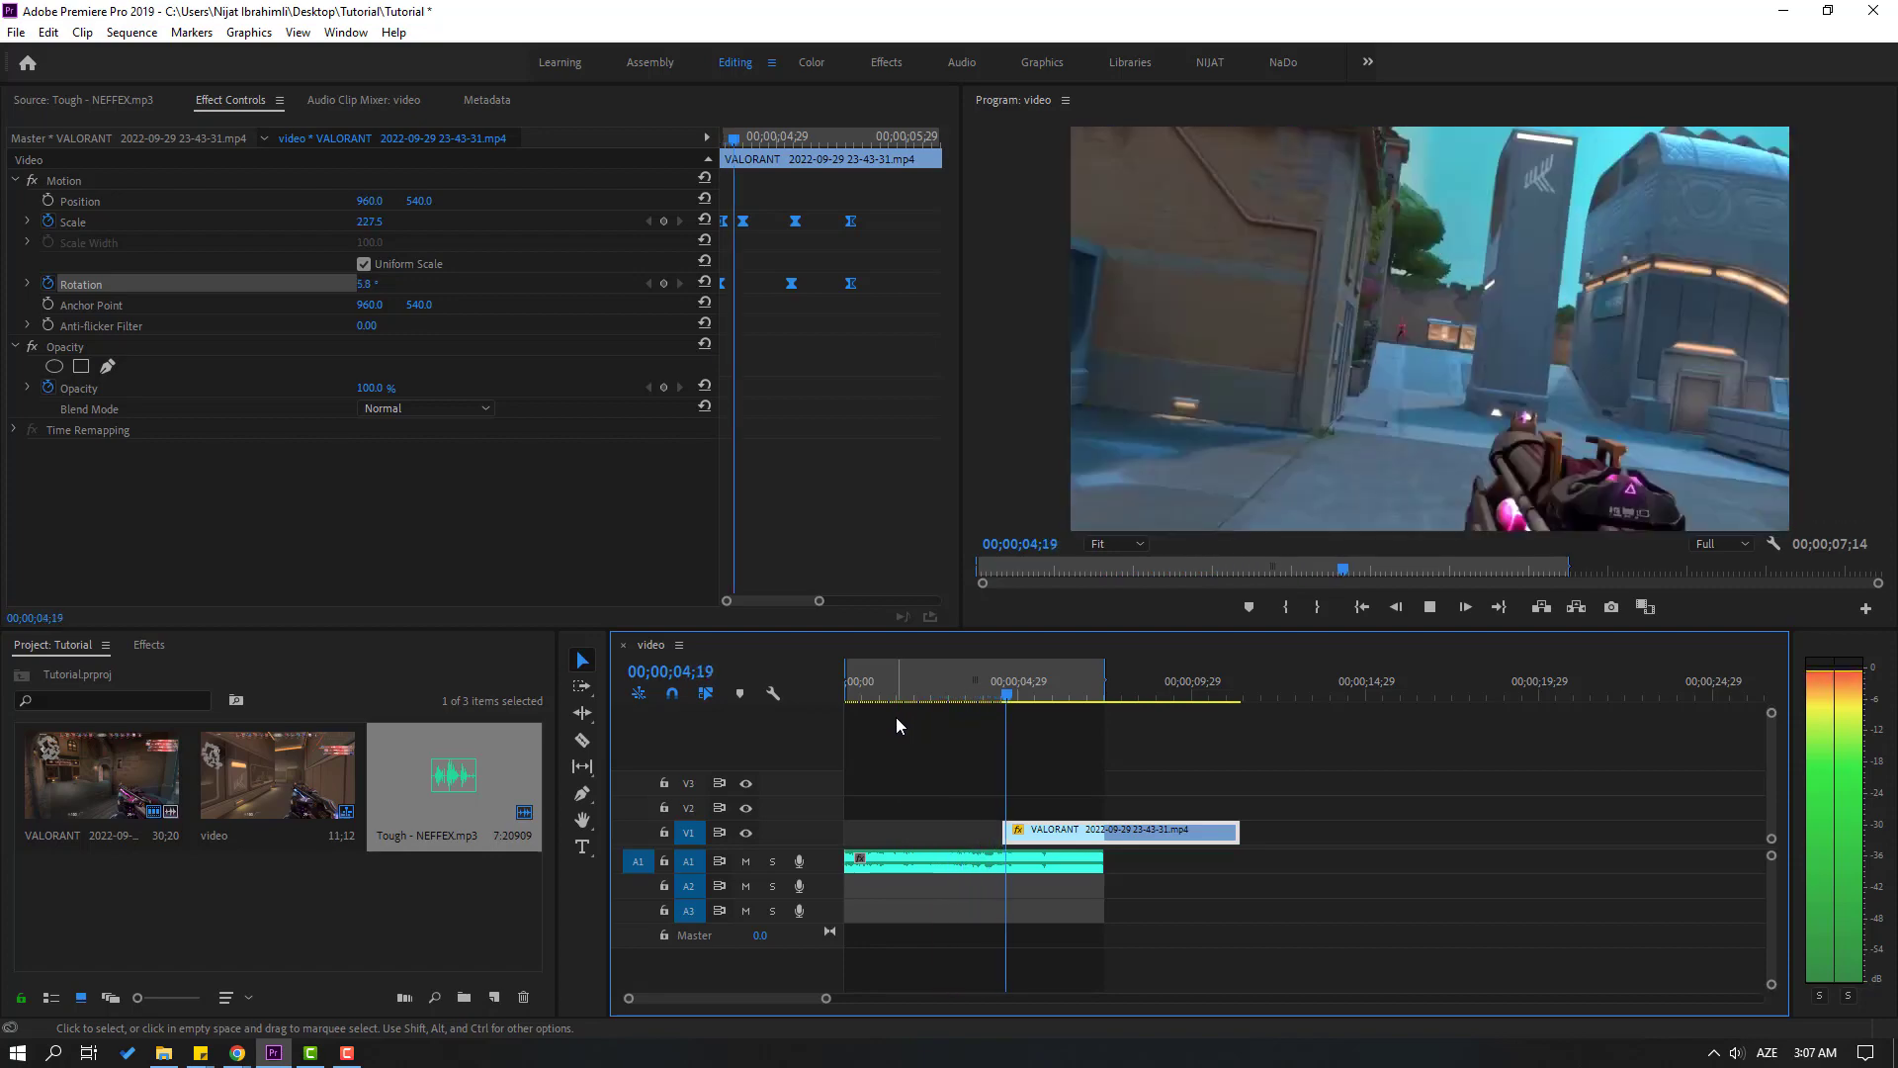
key(space)
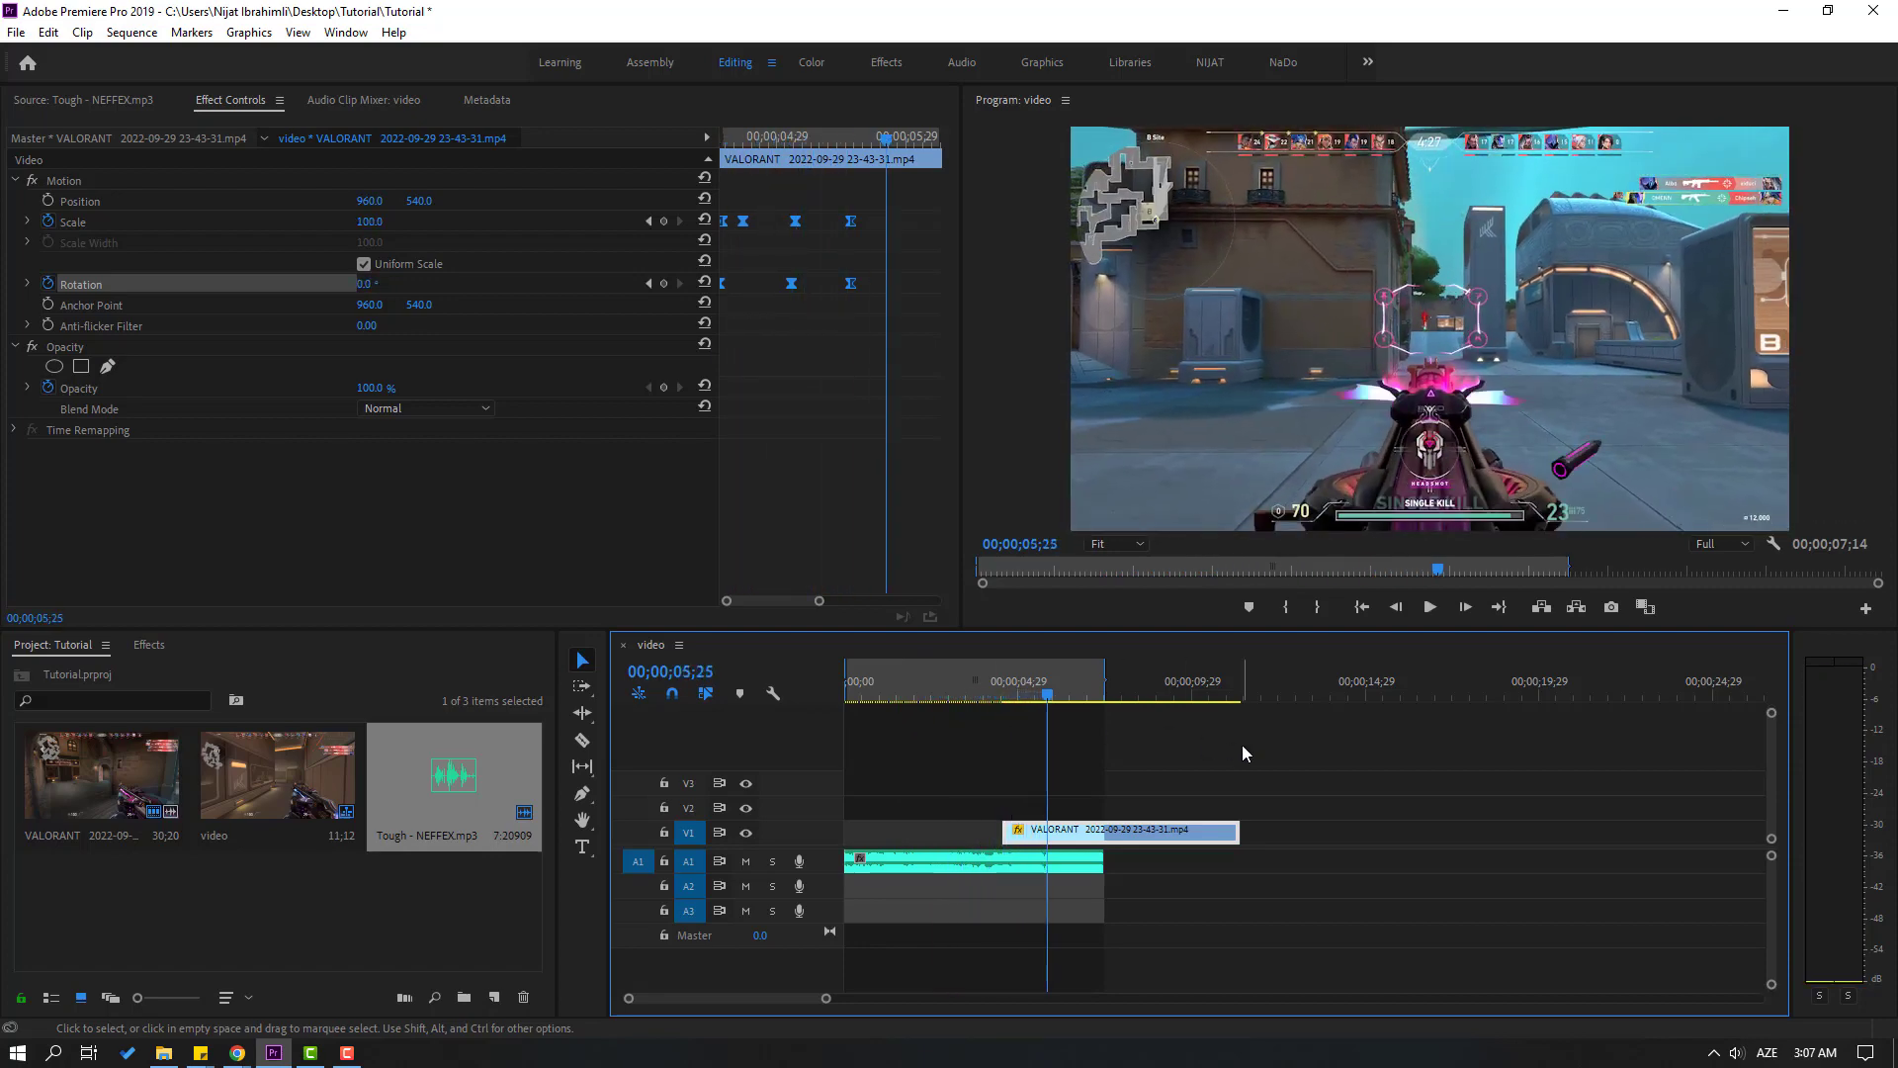